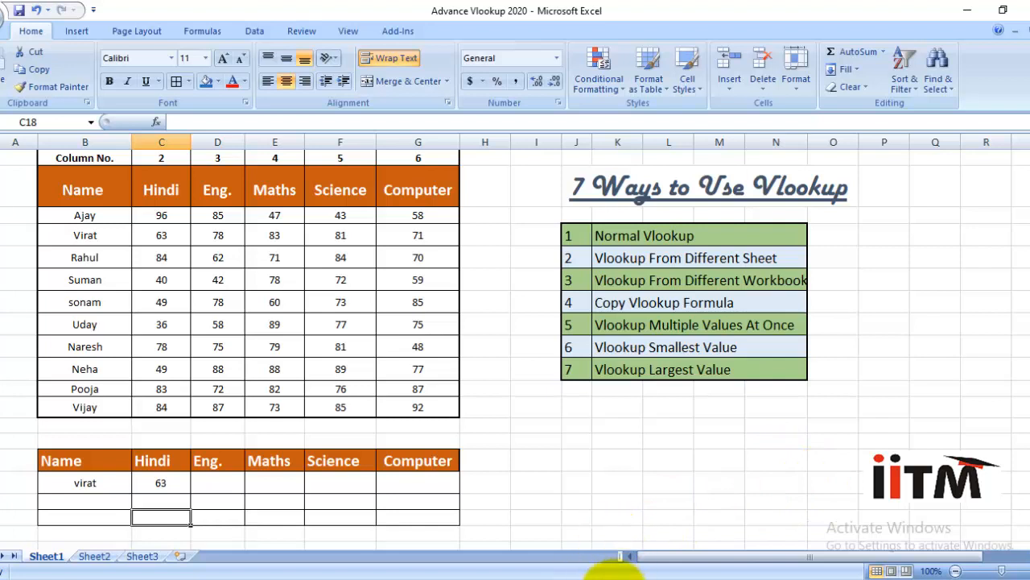
pyautogui.click(614, 579)
pyautogui.click(614, 579)
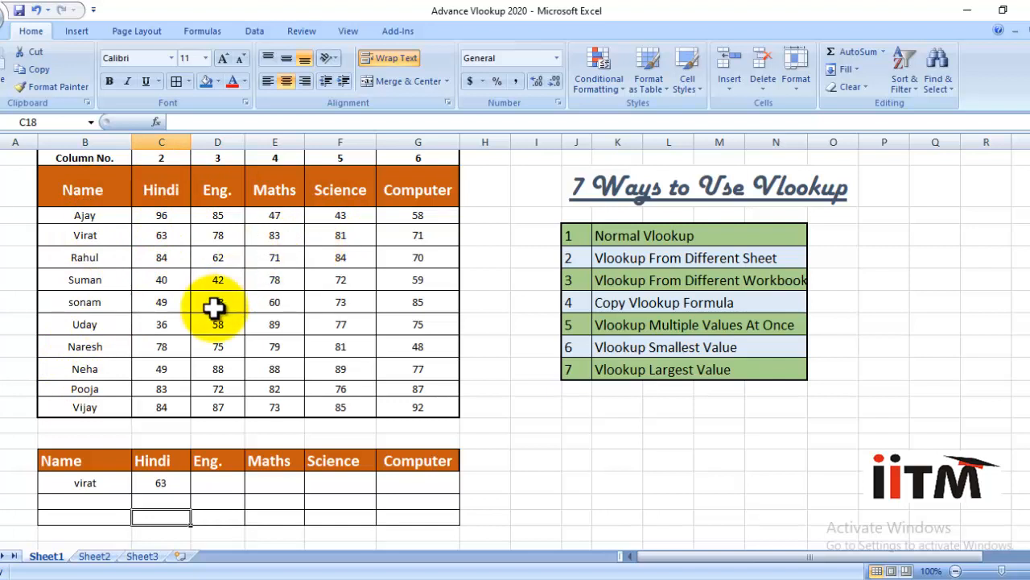
# - Clear the lookup name in B16 and the Hindi lookup formula in C16
pyautogui.click(87, 483)
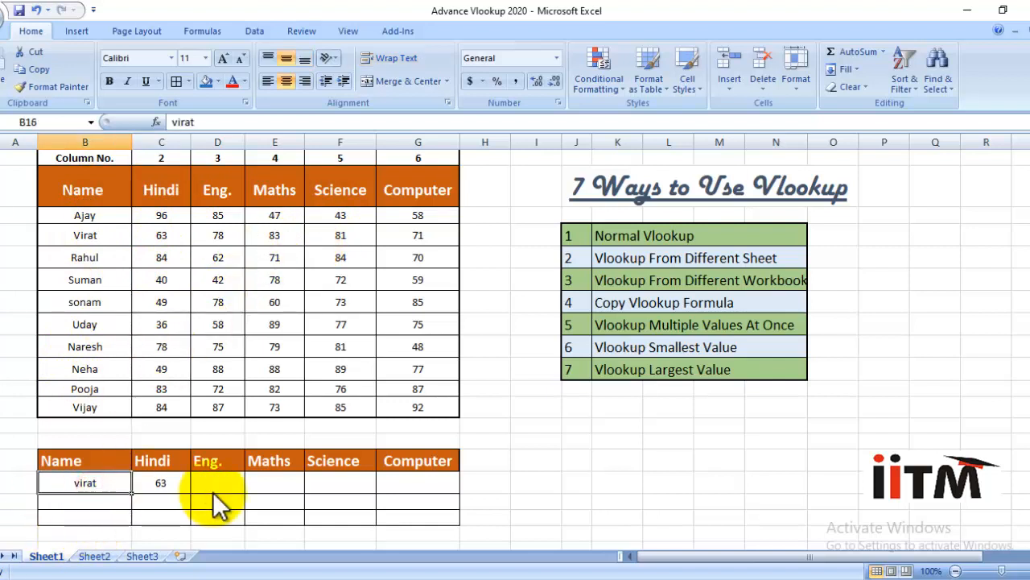
pyautogui.press('Delete')
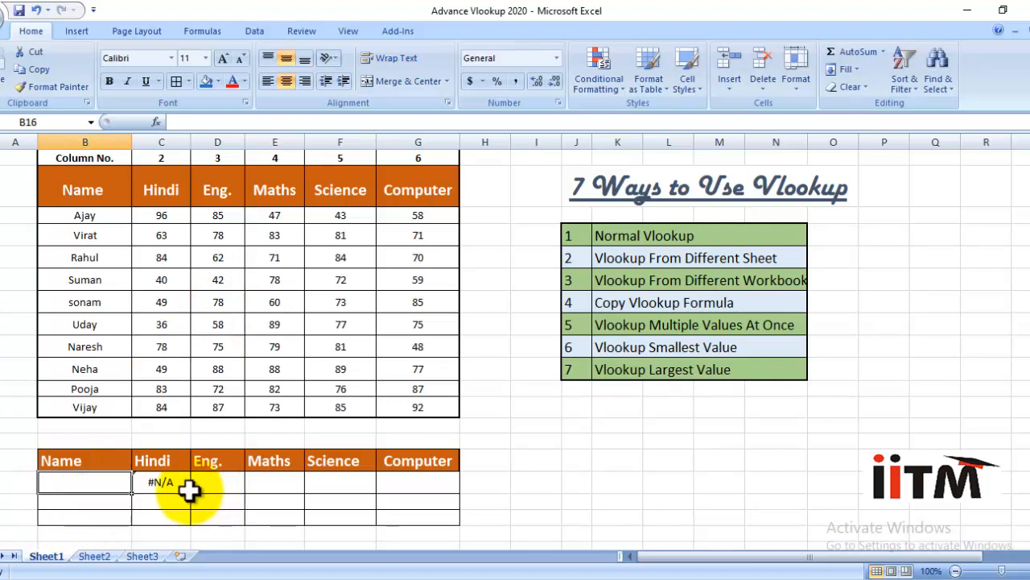
pyautogui.click(165, 483)
pyautogui.press('Delete')
# - Enter the name of the eighth student in the marks table as the lookup name in B16
pyautogui.click(51, 480)
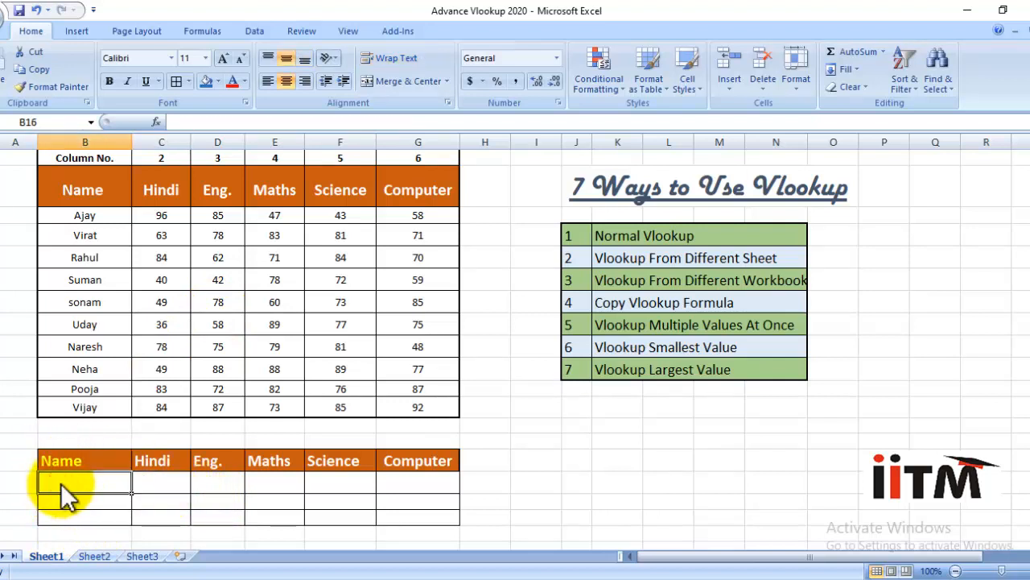
pyautogui.write('neha')
pyautogui.press('Tab')
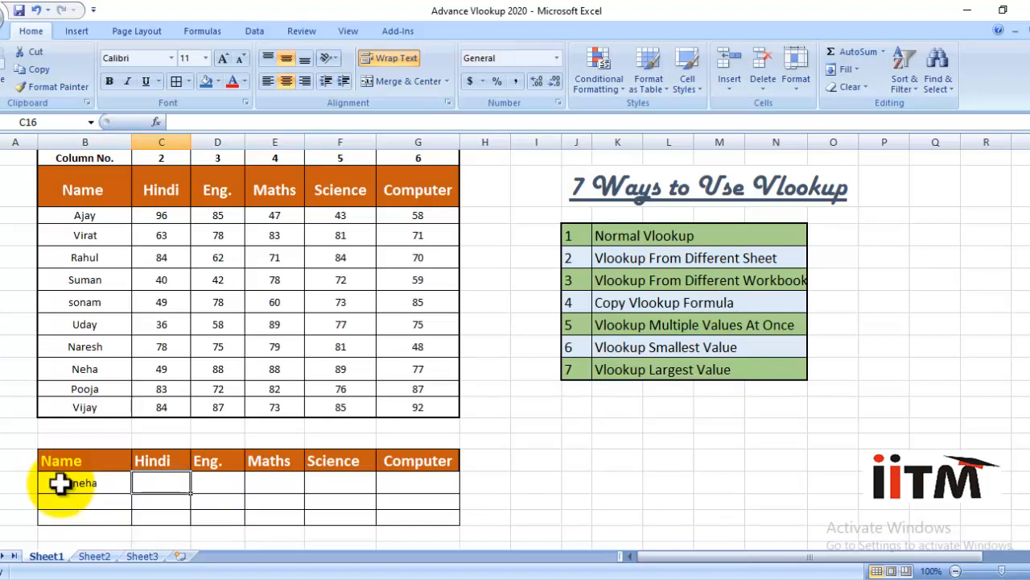
# - Enter the formula =VLOOKUP(B16,B2:G12,2,0) in C16 to look up the student's Hindi marks with an exact match
pyautogui.write('=vl')
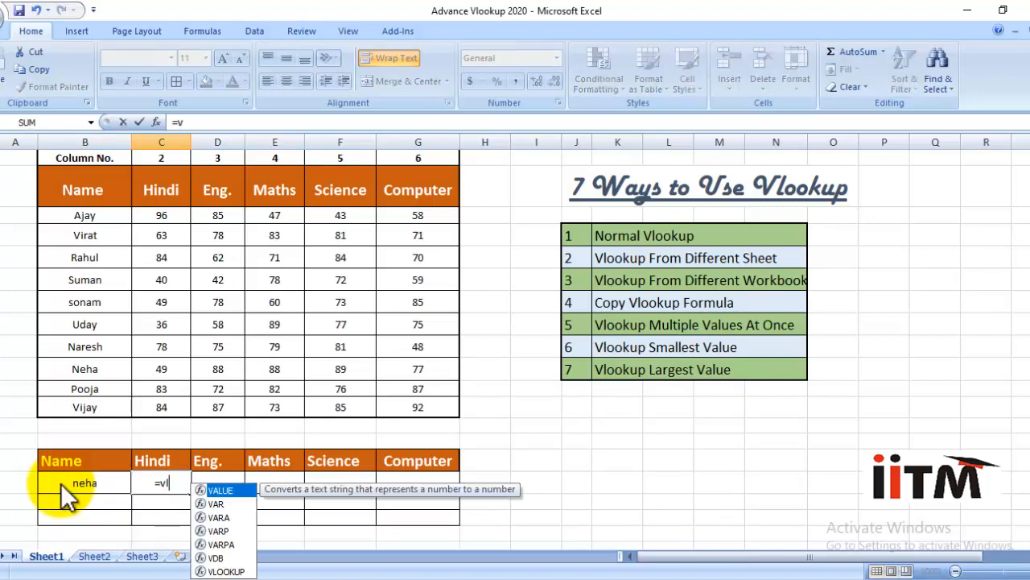
pyautogui.write('ookup')
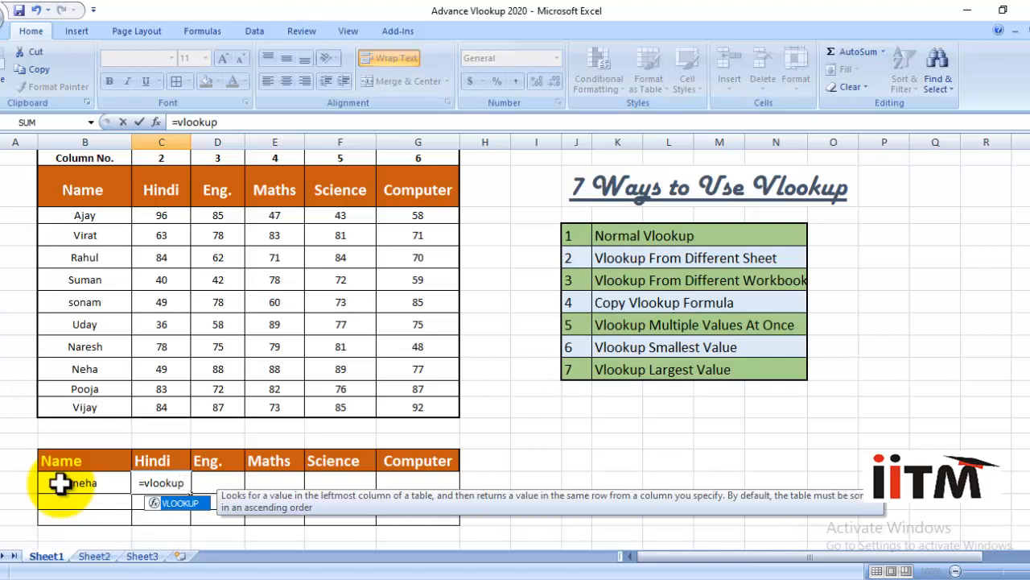
pyautogui.write('(')
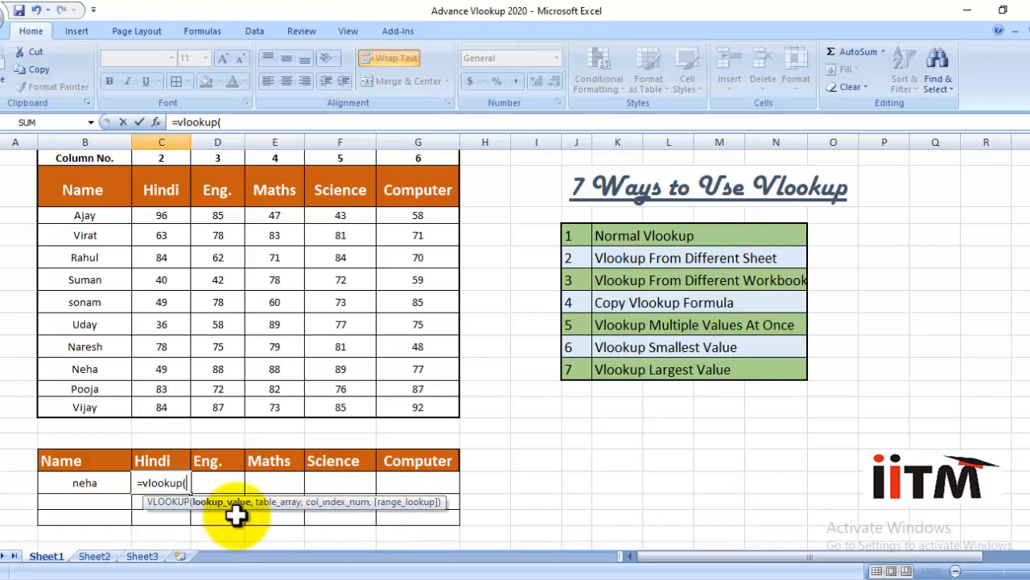
pyautogui.click(96, 485)
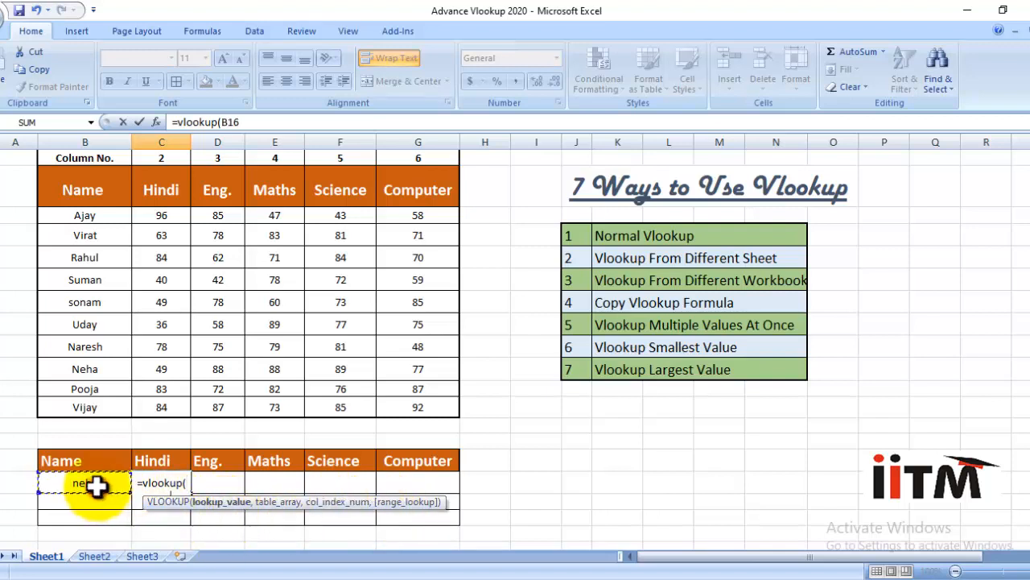
pyautogui.write(',')
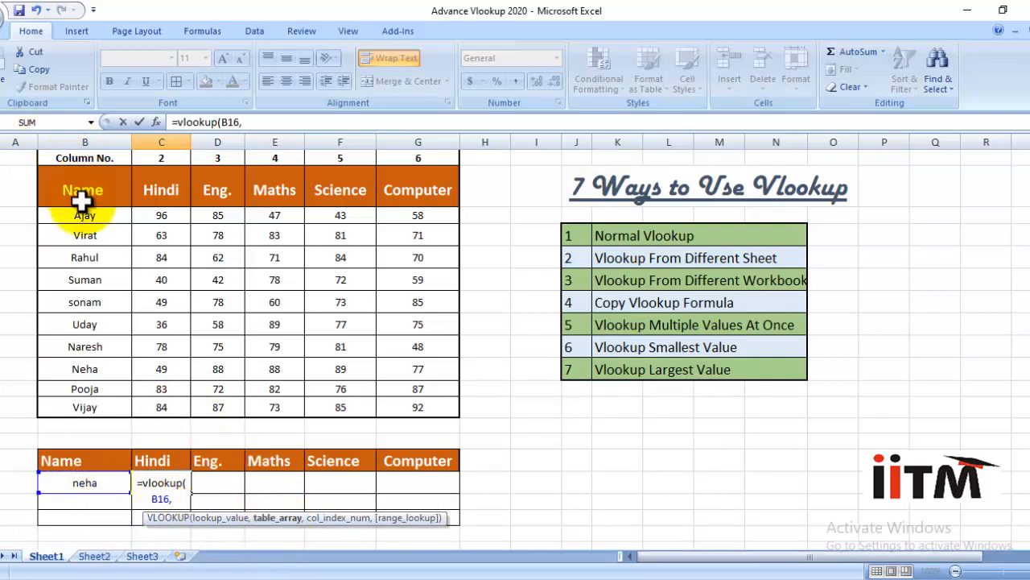
pyautogui.moveTo(76, 190); pyautogui.dragTo(415, 402)
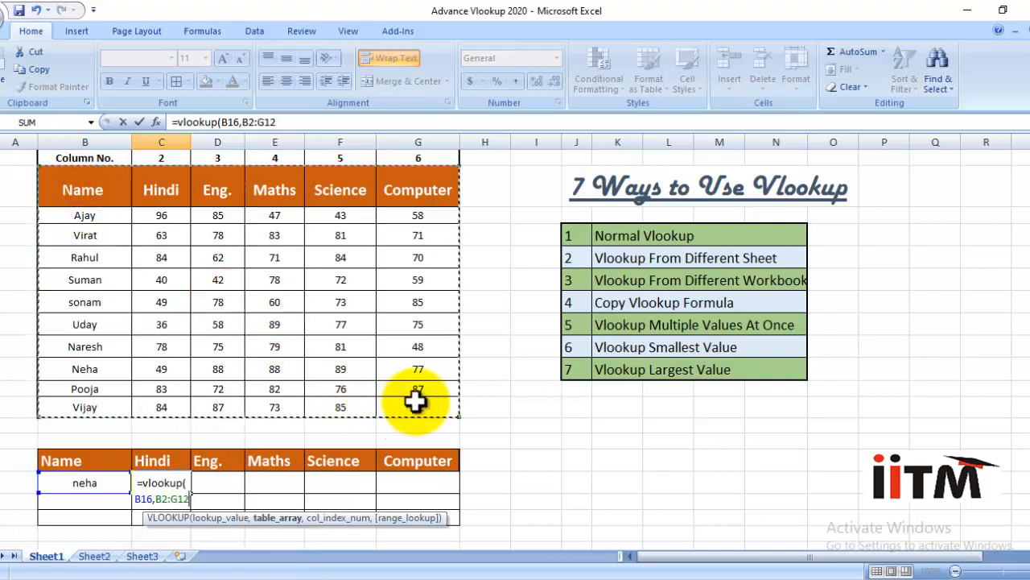
pyautogui.write(',')
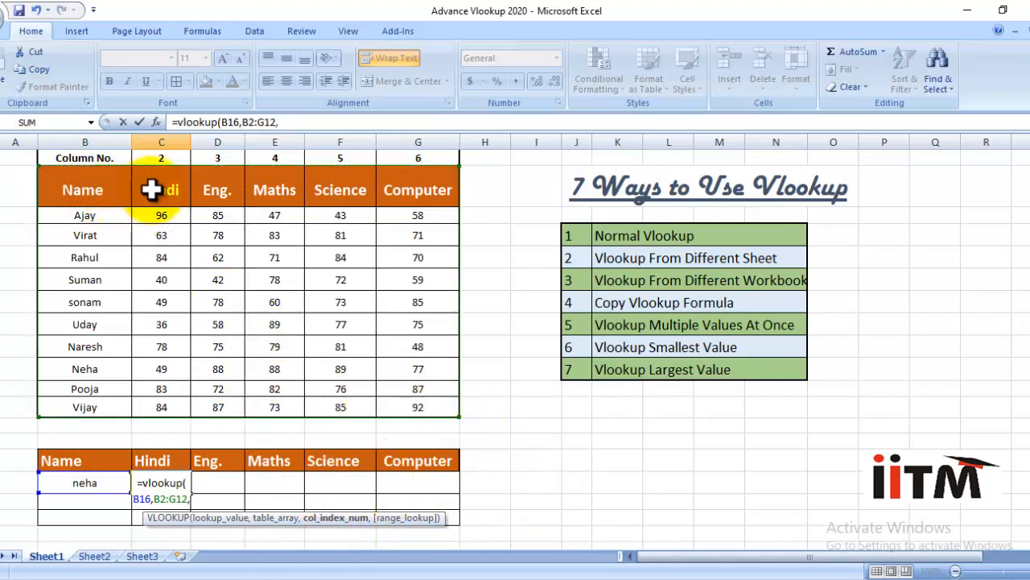
pyautogui.write('2')
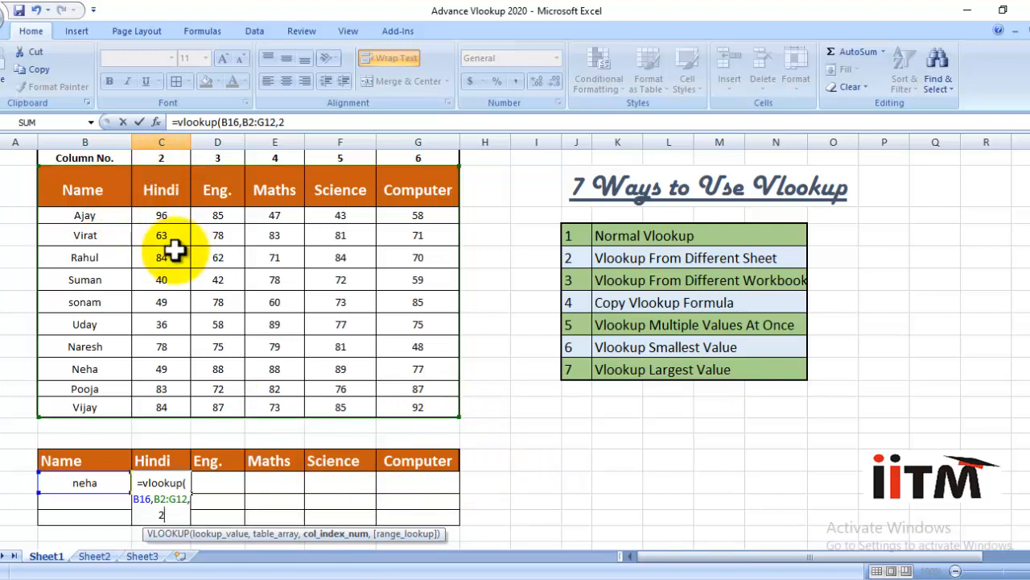
pyautogui.write(',0')
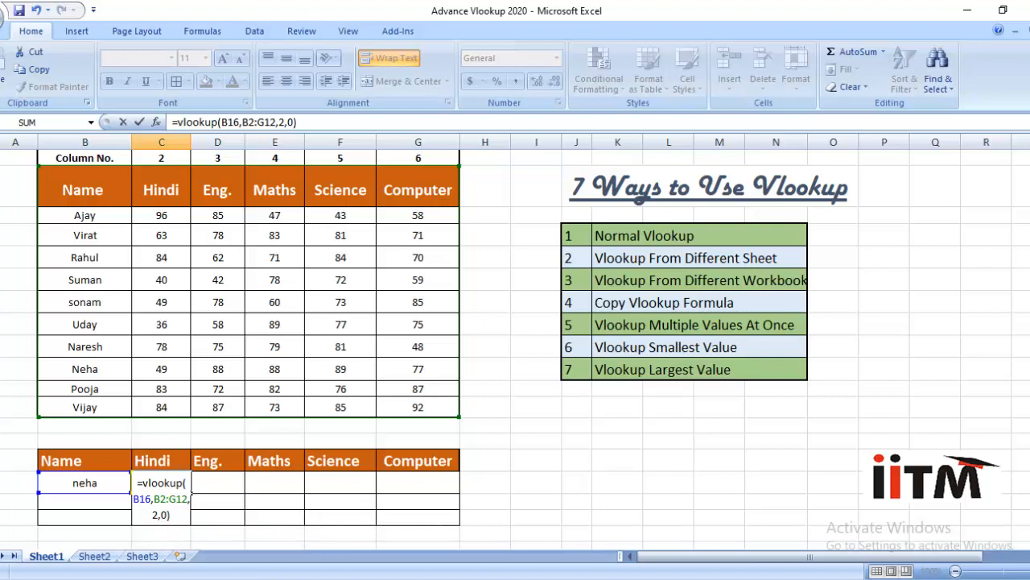
pyautogui.press('Return')
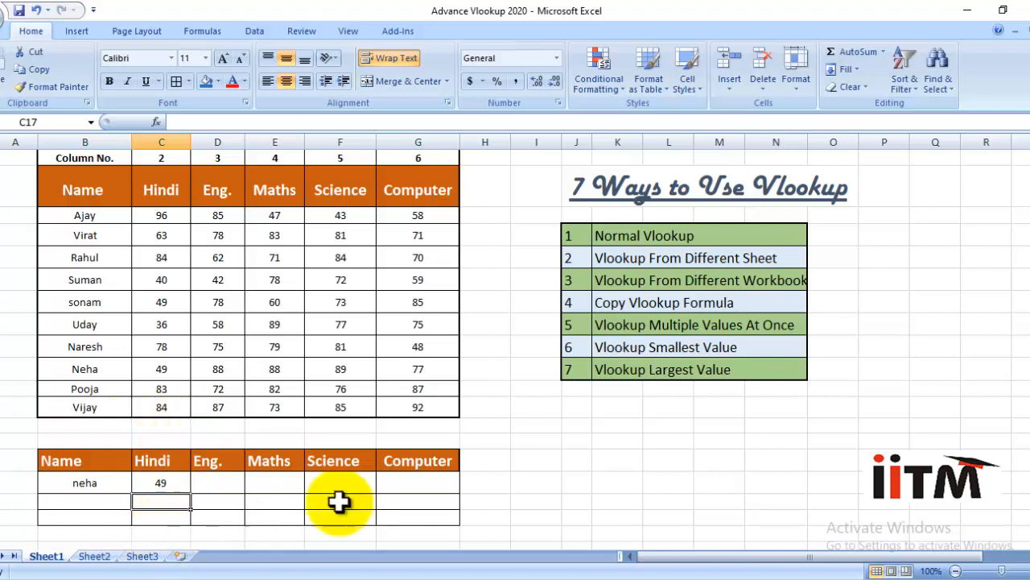
# - Enter the formula =VLOOKUP(B16,B2:G12,6,0) in G16 to look up the student's Computer marks with an exact match
pyautogui.click(398, 482)
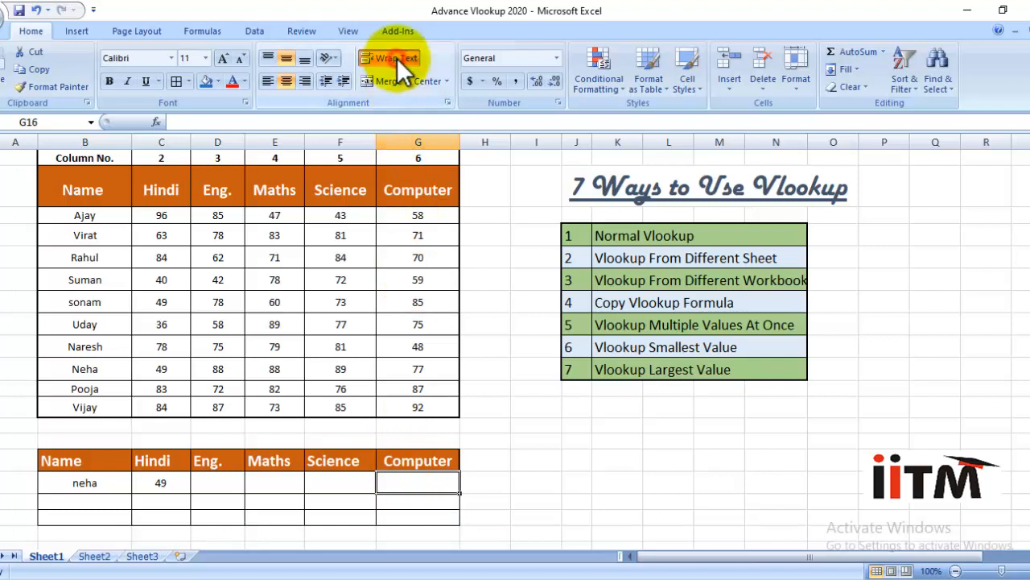
pyautogui.write('=')
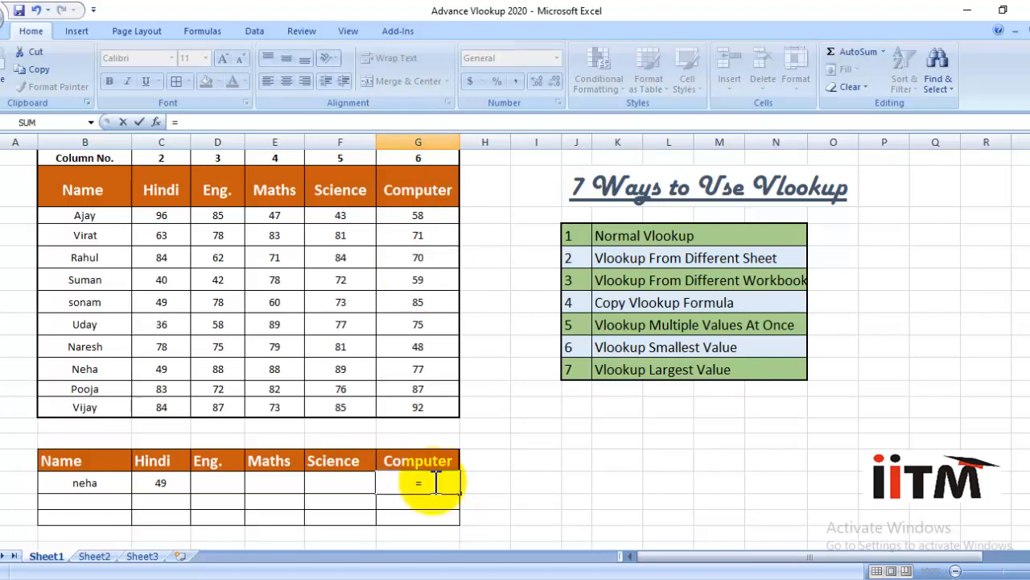
pyautogui.write('vlo')
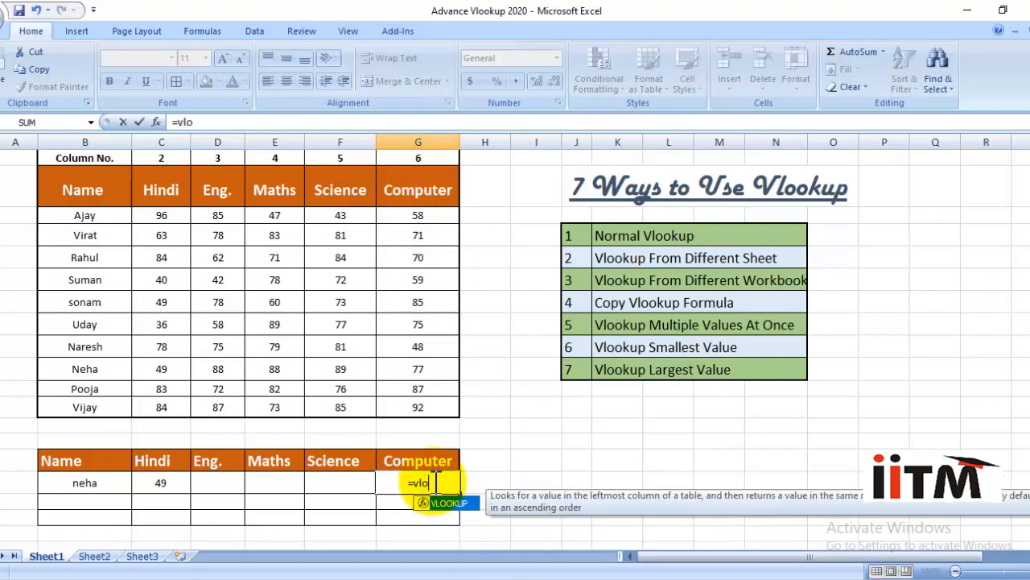
pyautogui.write('okup')
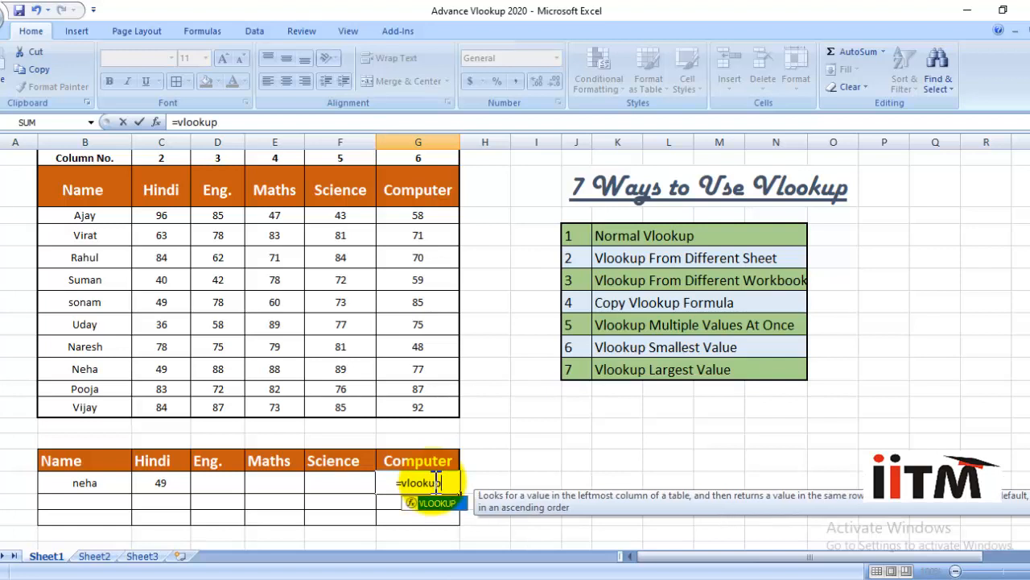
pyautogui.write('(')
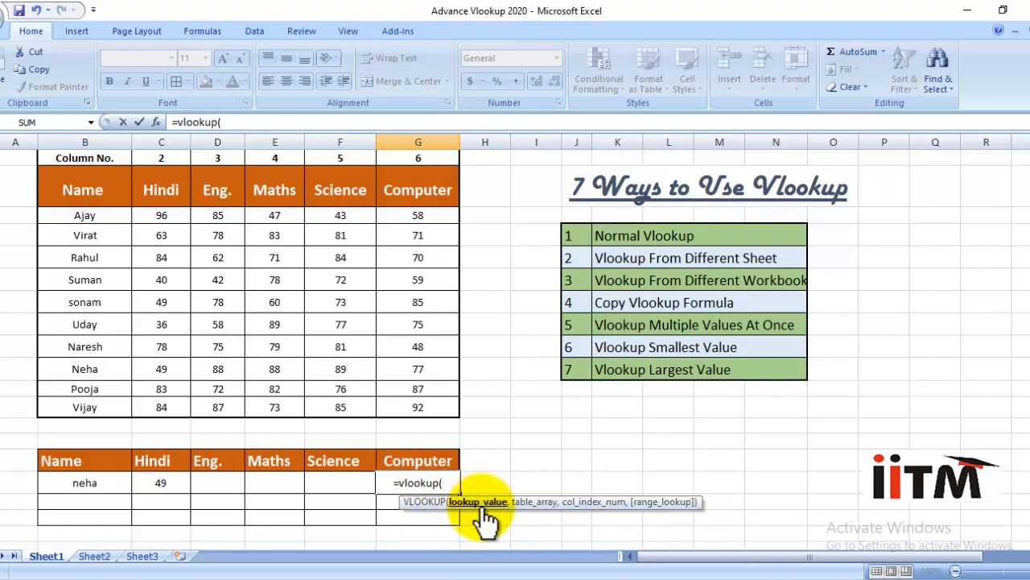
pyautogui.click(119, 479)
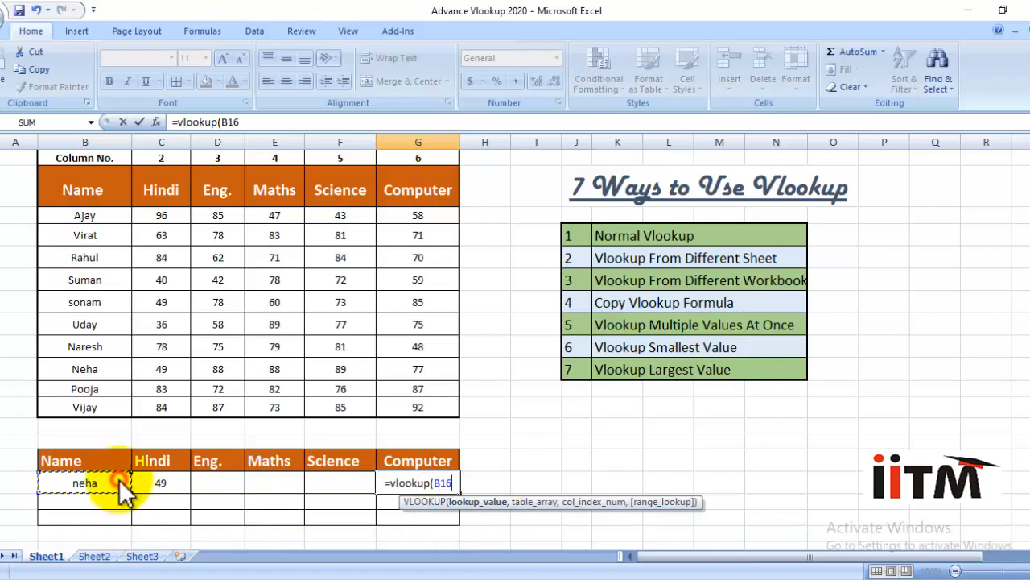
pyautogui.write(',')
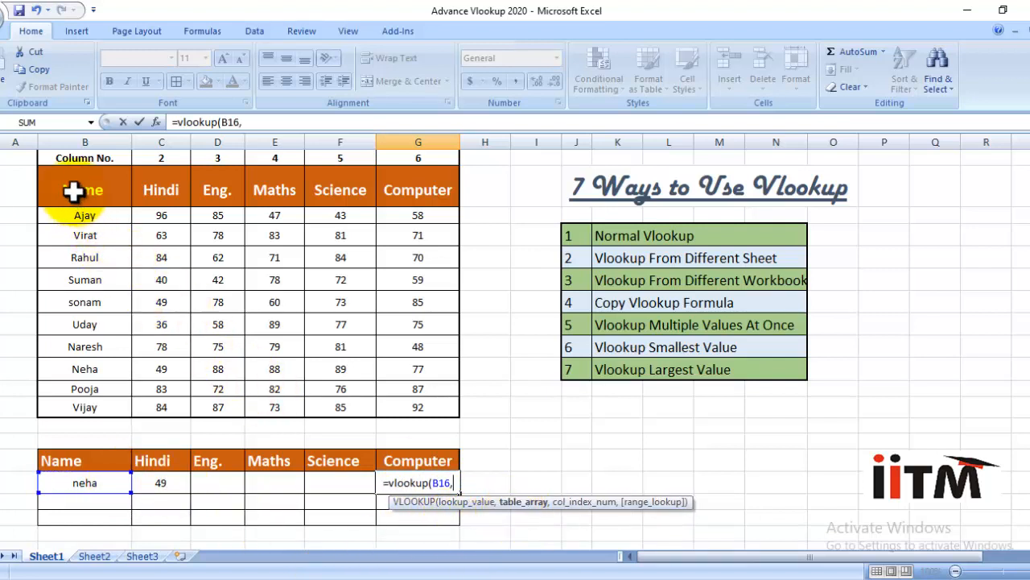
pyautogui.moveTo(70, 190); pyautogui.dragTo(425, 404)
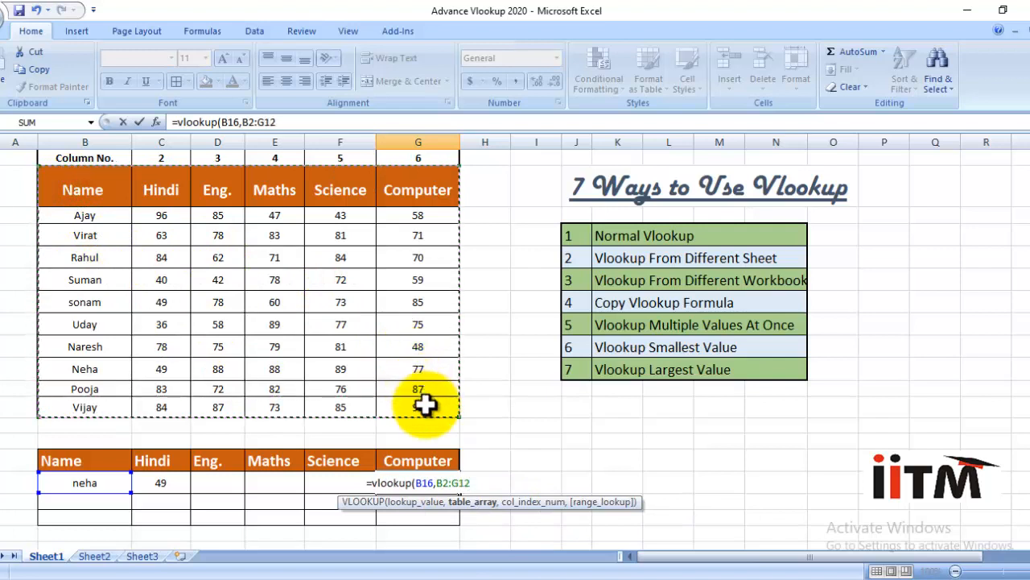
pyautogui.write(',')
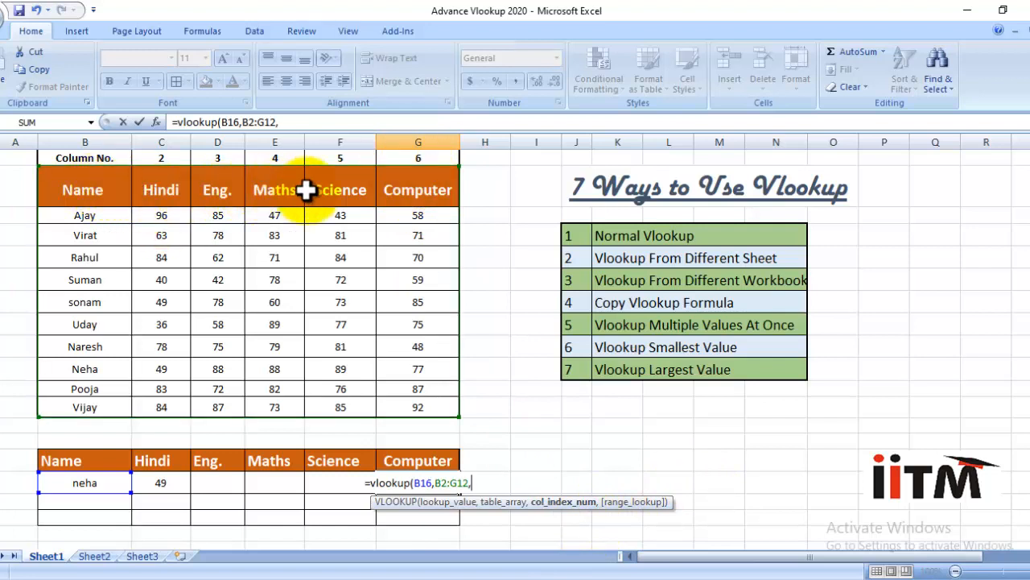
pyautogui.write('6')
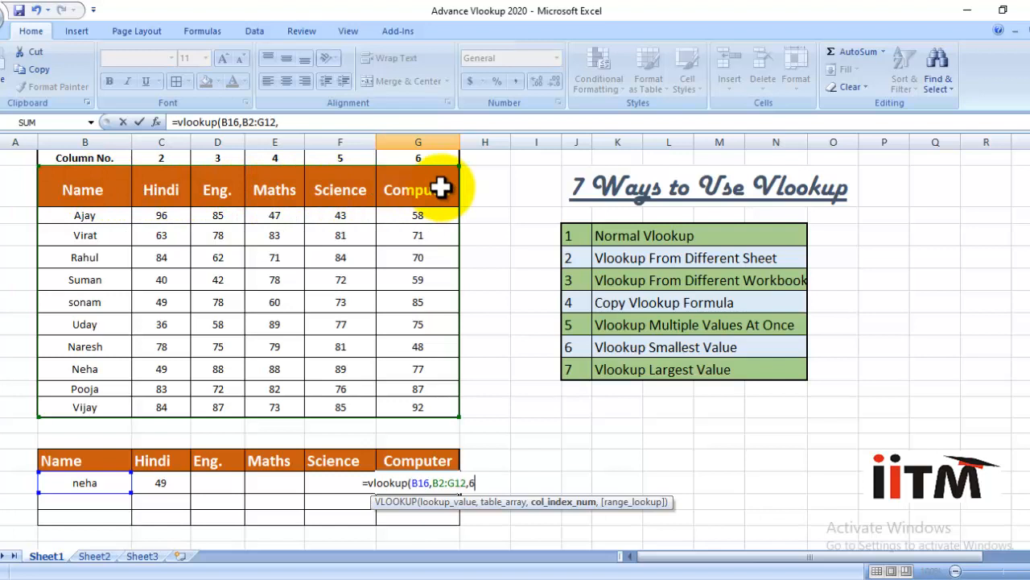
pyautogui.write(',')
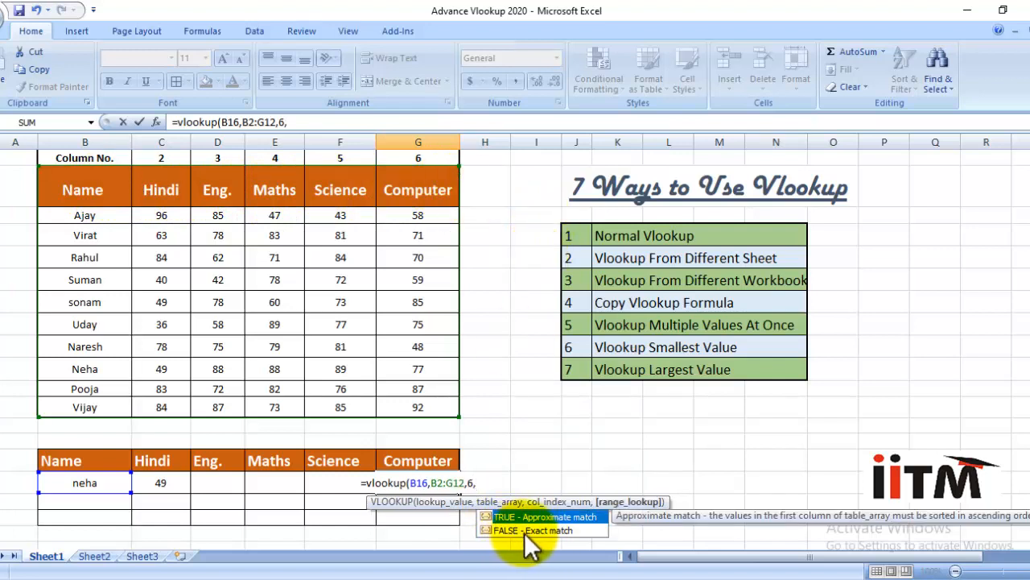
pyautogui.write('0')
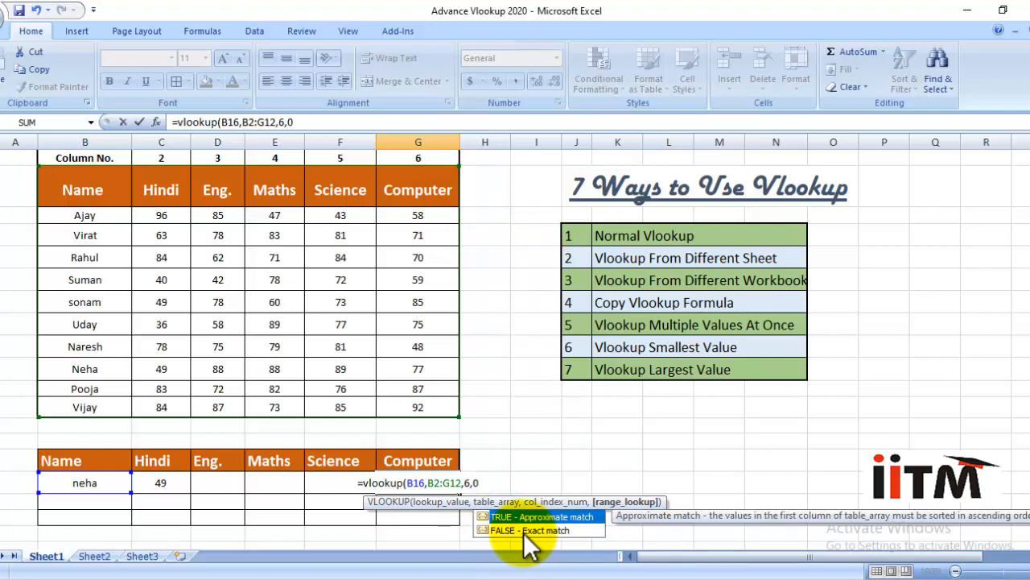
pyautogui.write(')')
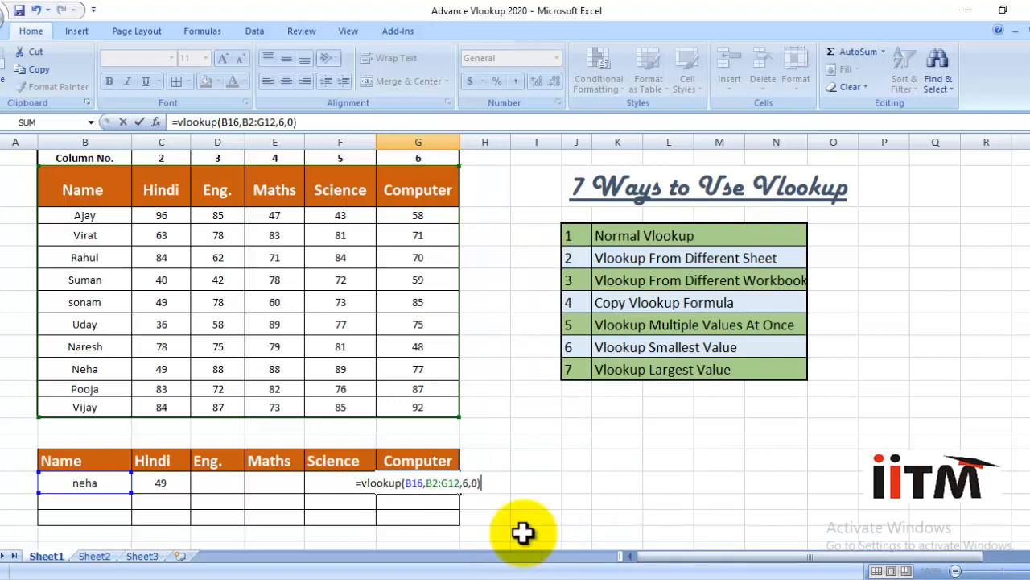
pyautogui.press('Return')
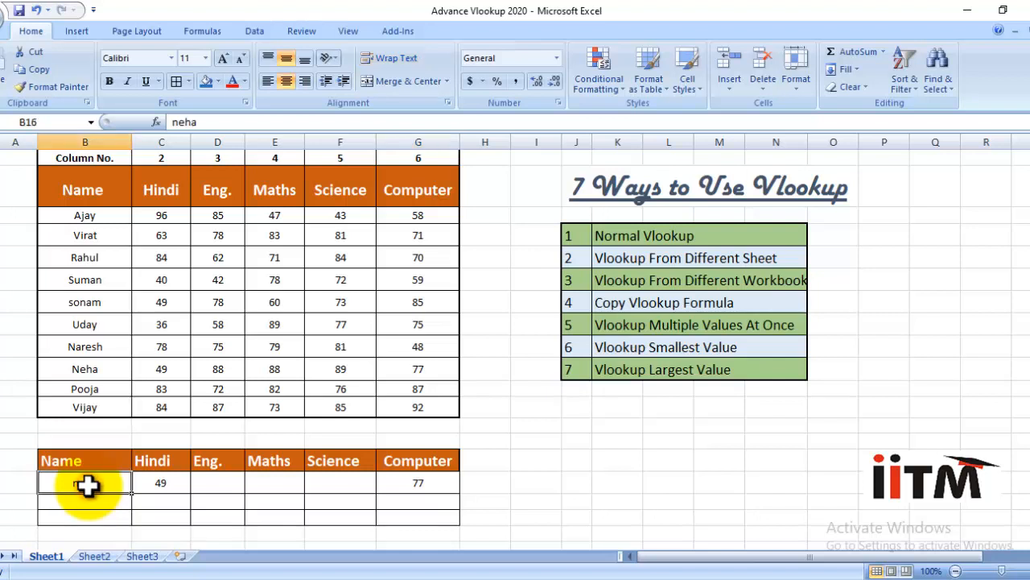
# - Replace the lookup name in B16 with the name of the third student in the marks table
pyautogui.write('ra')
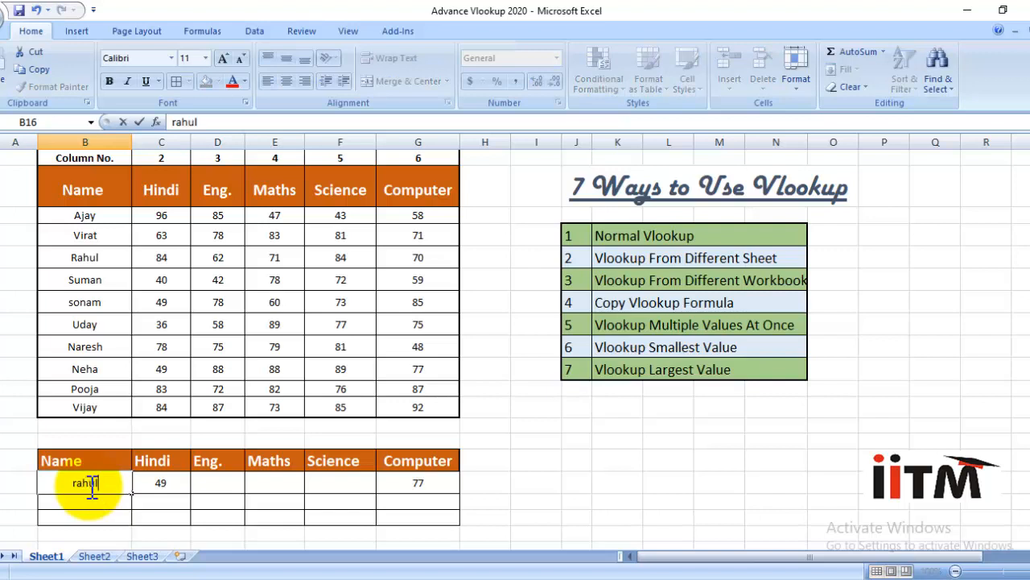
pyautogui.write('hul')
pyautogui.press('Return')
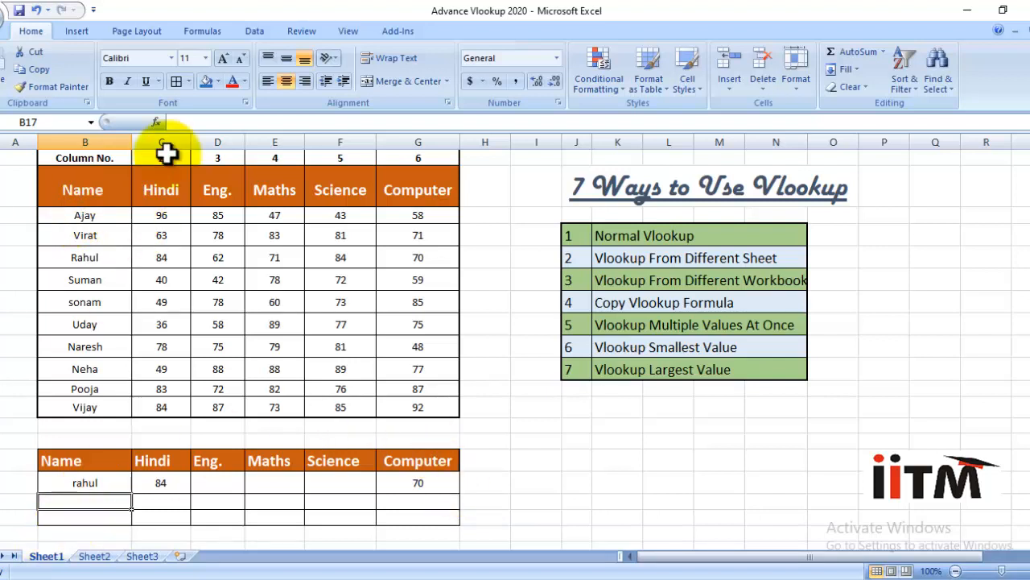
# - View the marks table on Sheet2 and return to the lookup table on Sheet1
pyautogui.click(96, 557)
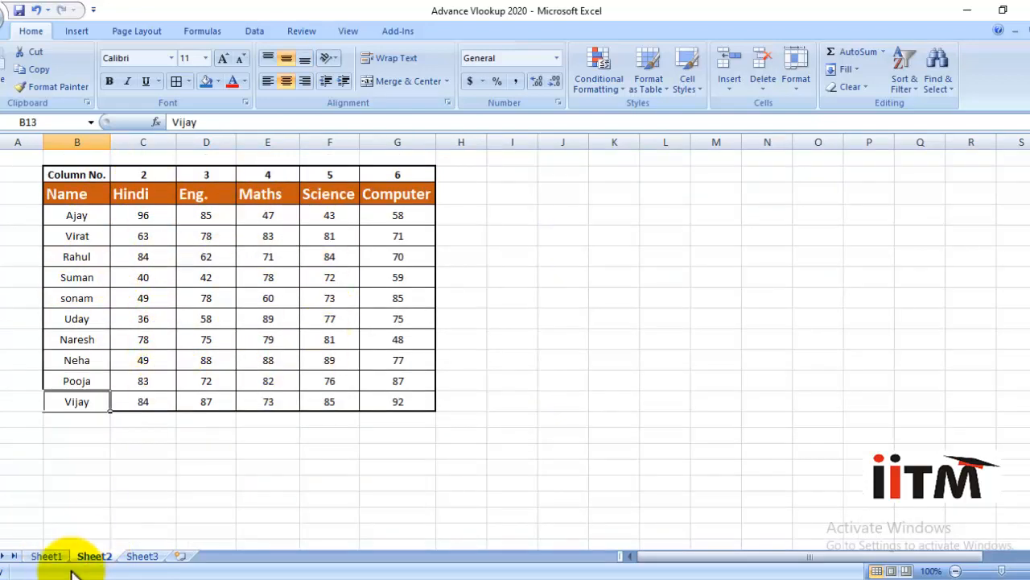
pyautogui.click(46, 556)
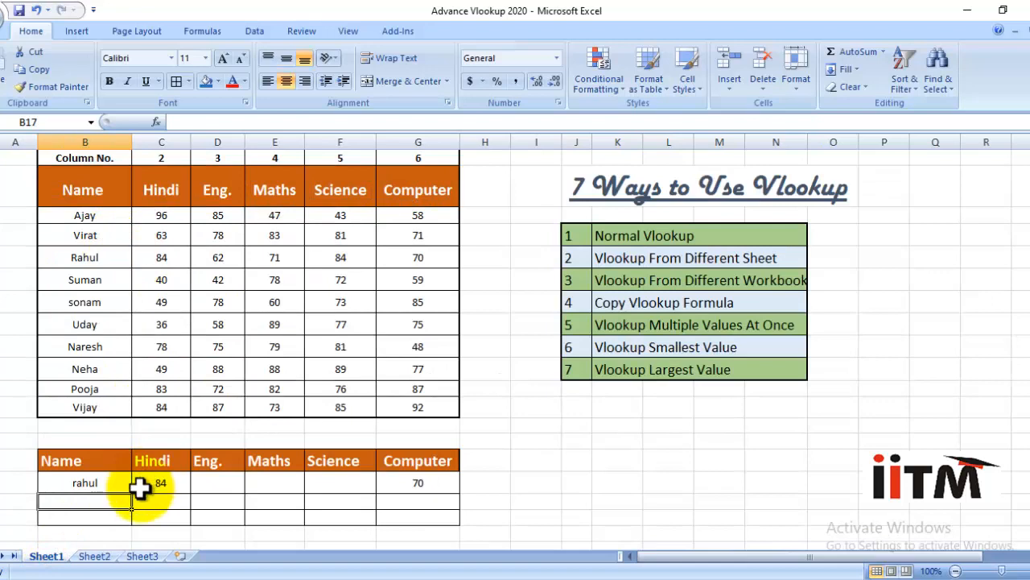
pyautogui.click(95, 556)
pyautogui.click(46, 556)
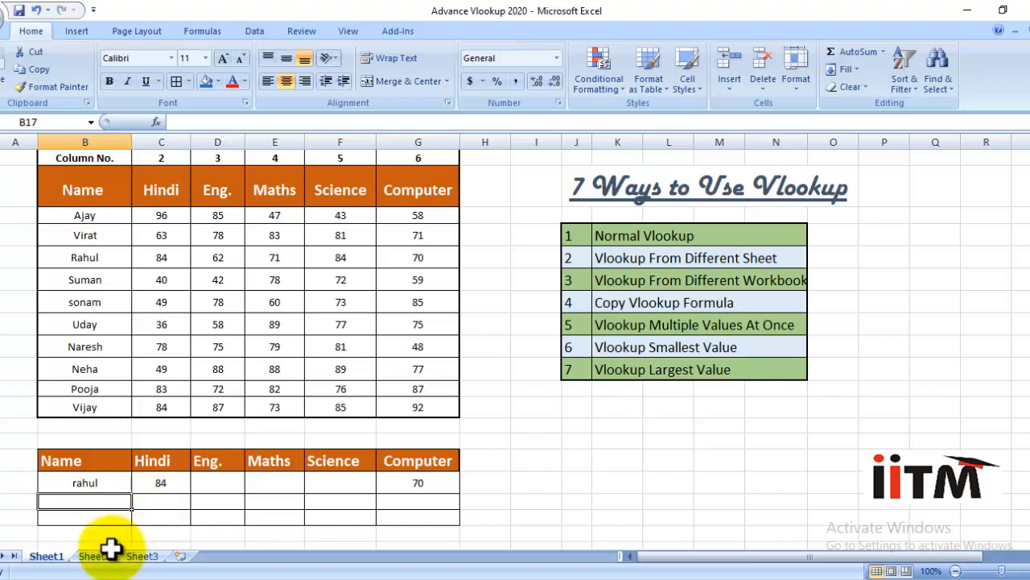
# - Clear the marks in C16:G16 and replace the lookup name in B16 with the name of the ninth student in the marks table
pyautogui.click(153, 517)
pyautogui.click(157, 488)
pyautogui.moveTo(158, 488); pyautogui.dragTo(421, 488)
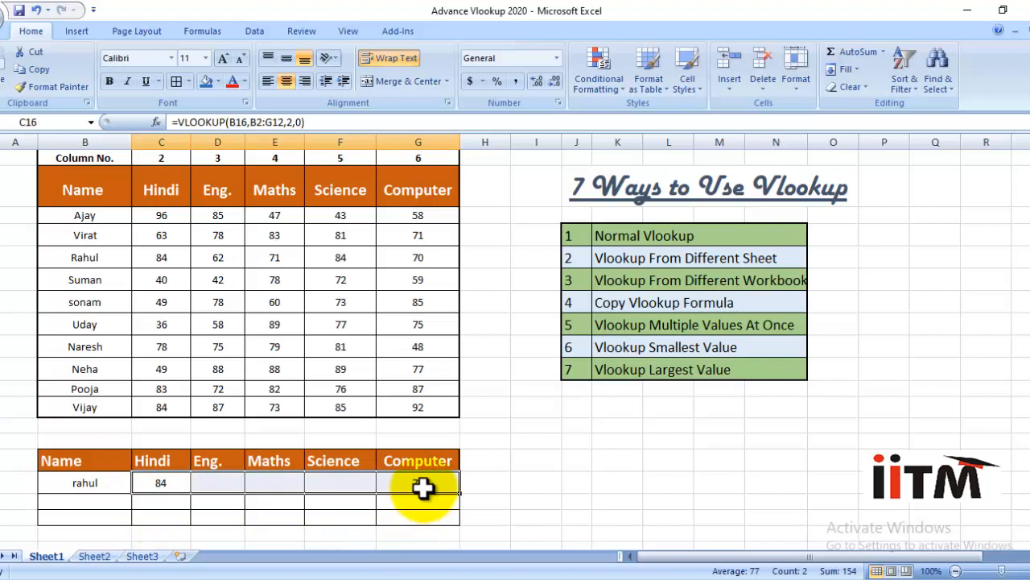
pyautogui.press('Delete')
pyautogui.click(106, 483)
pyautogui.write('pooja')
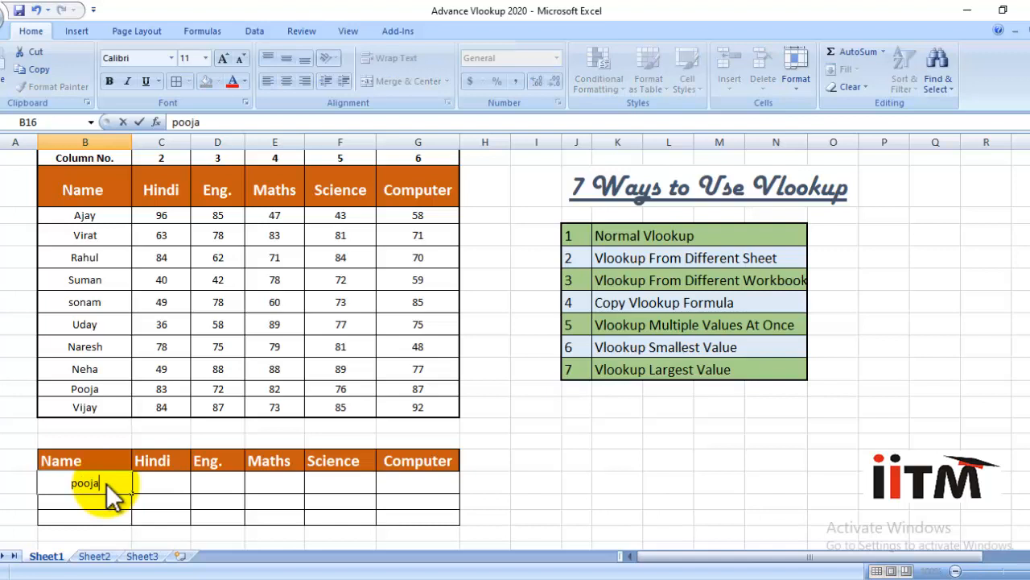
pyautogui.click(156, 483)
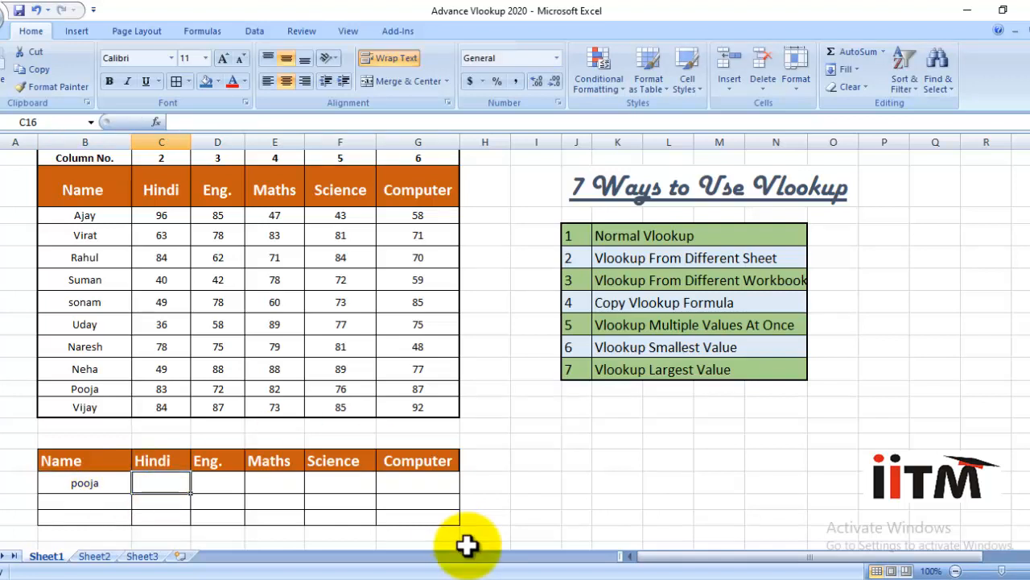
pyautogui.write('=')
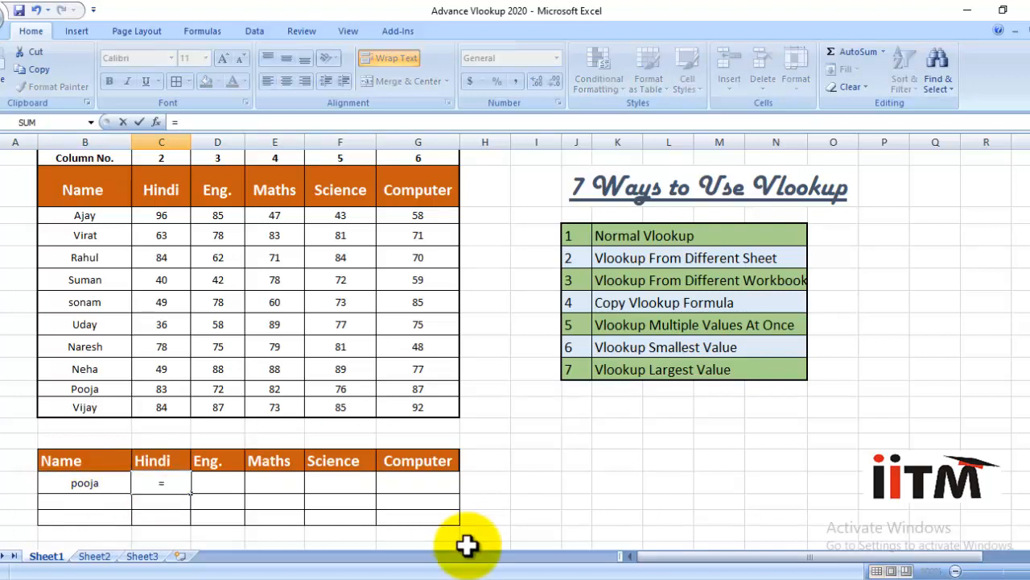
pyautogui.press('BackSpace')
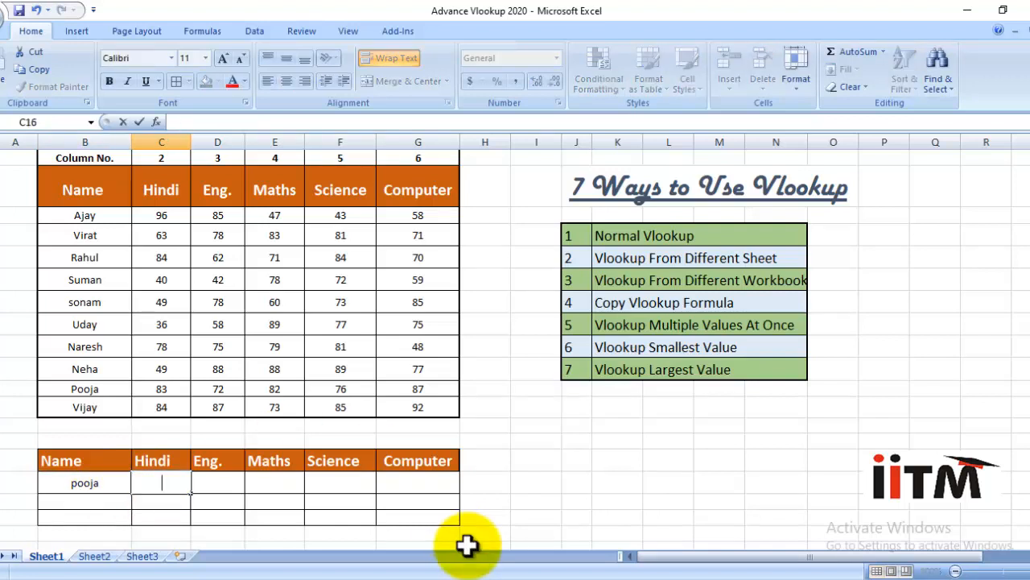
# - Enter =VLOOKUP(B16,Sheet2!B3:G13,4,0) in E16 to look up the student's Maths marks and compare the result with the table on Sheet2
pyautogui.click(264, 483)
pyautogui.write('=')
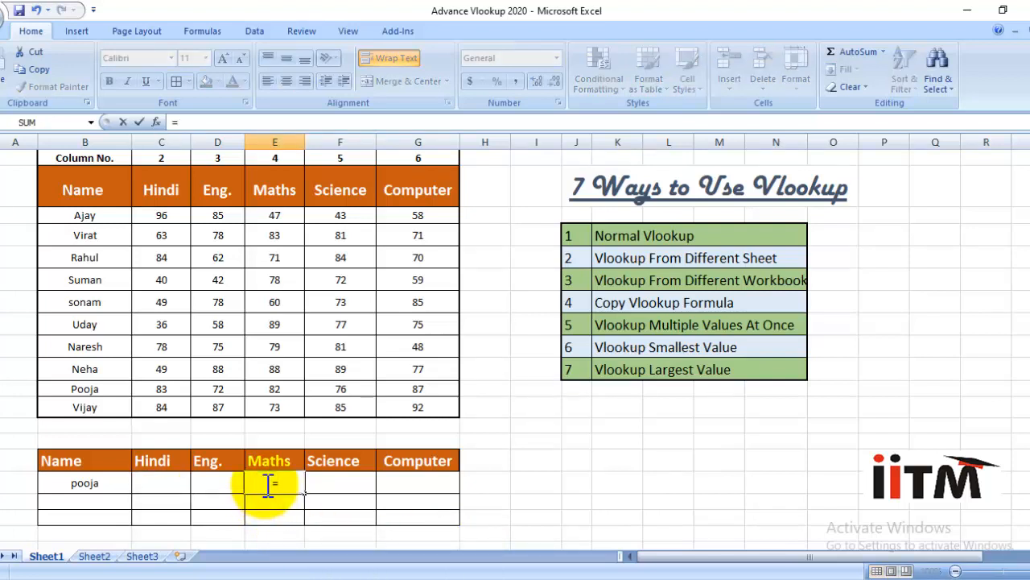
pyautogui.write('vloo')
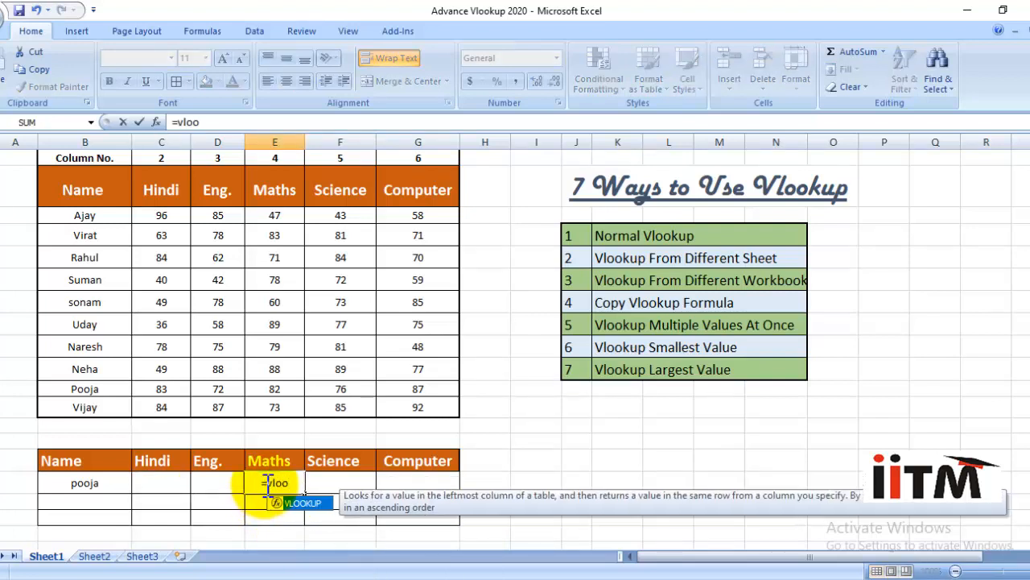
pyautogui.write('kup')
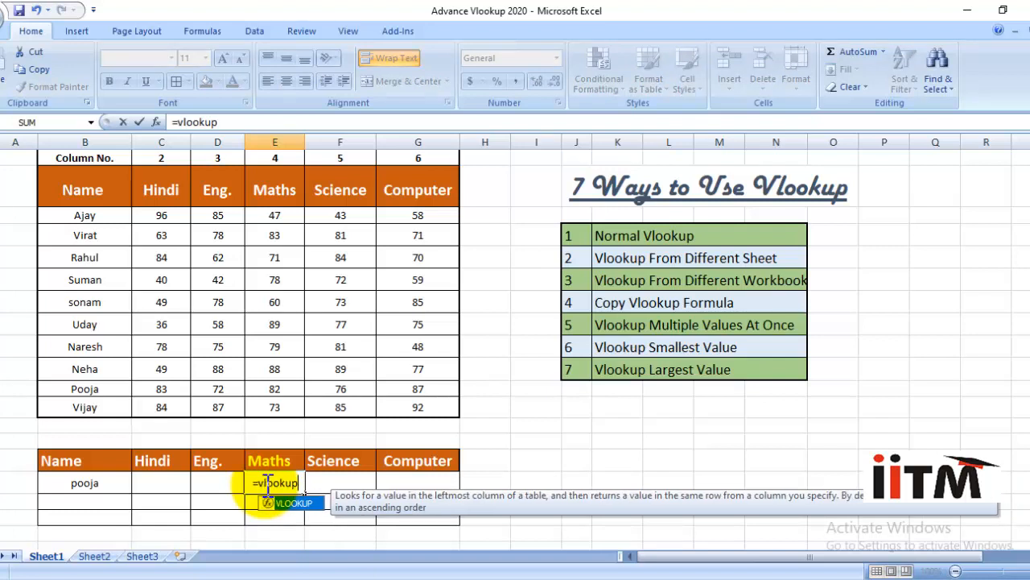
pyautogui.write('(')
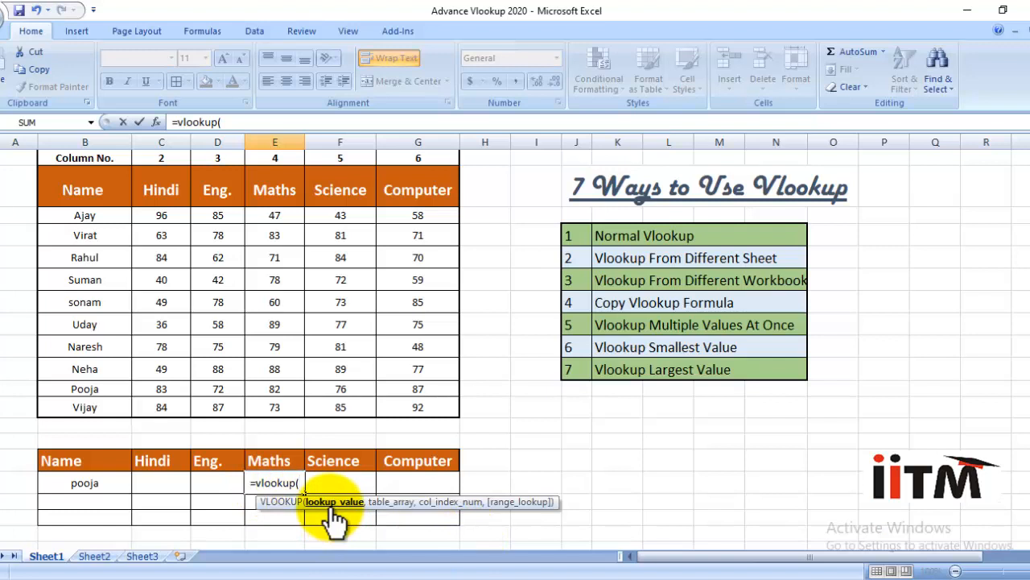
pyautogui.click(86, 483)
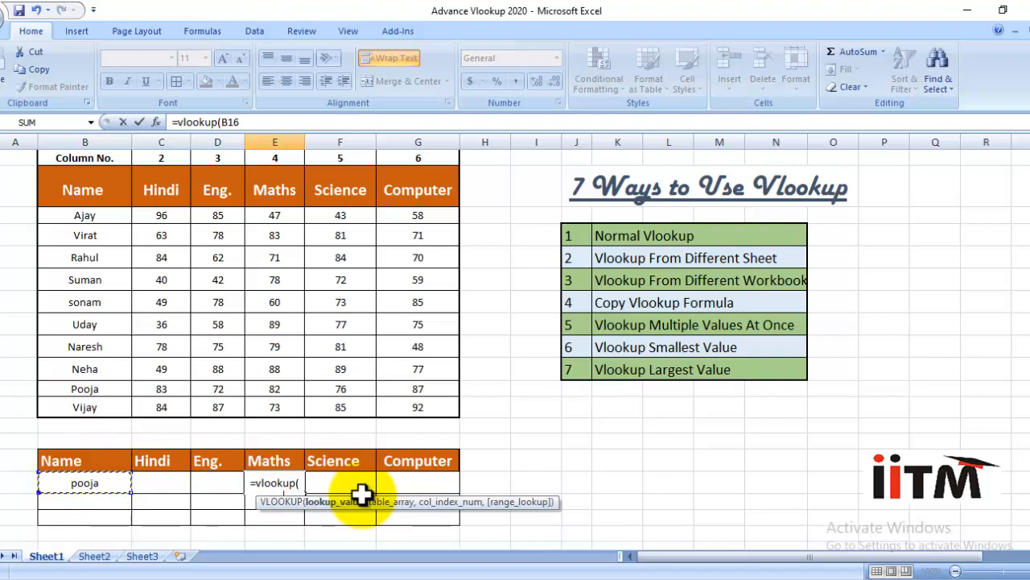
pyautogui.write(',')
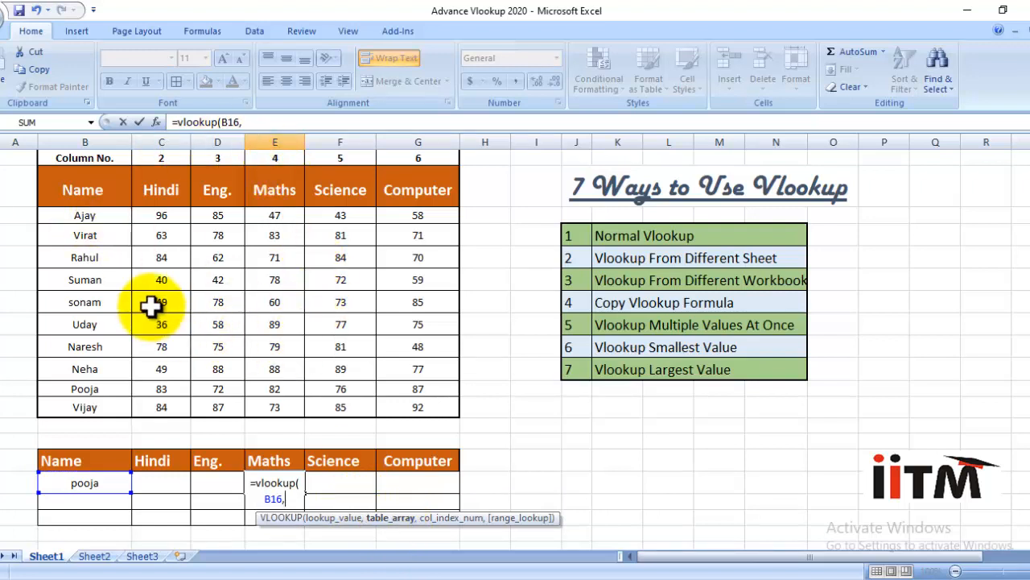
pyautogui.click(94, 555)
pyautogui.moveTo(71, 197); pyautogui.dragTo(411, 404)
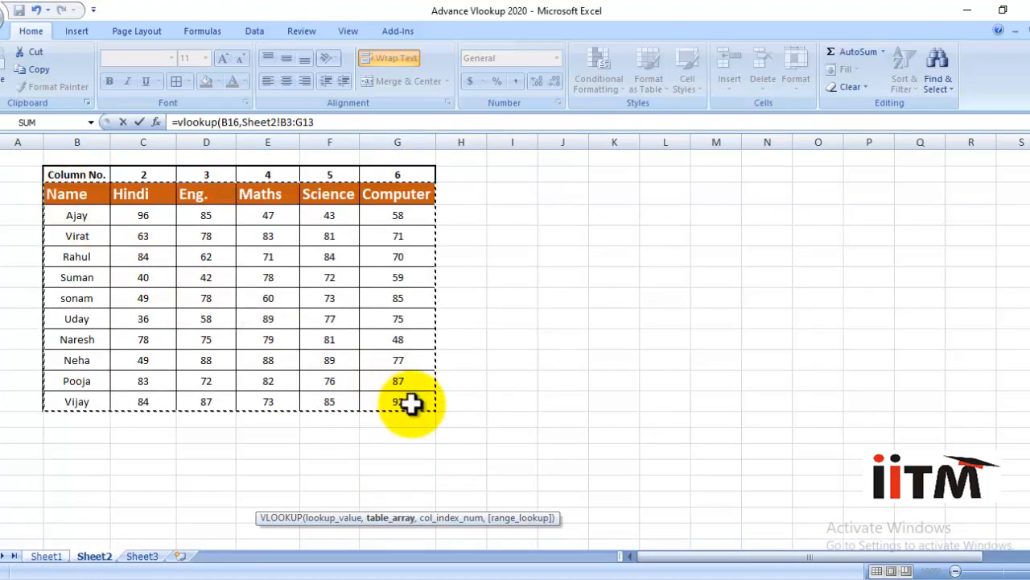
pyautogui.write(',')
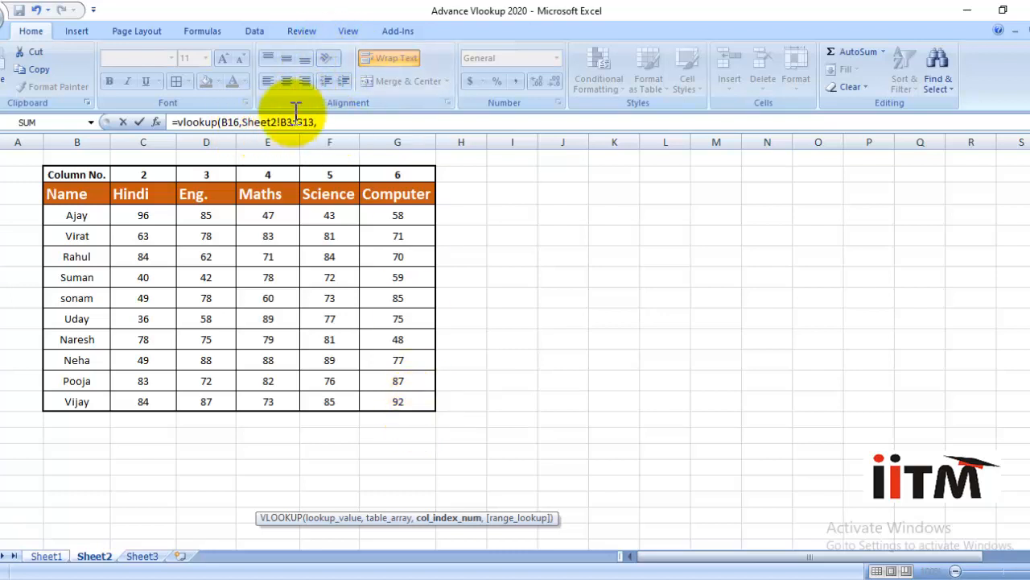
pyautogui.click(333, 120)
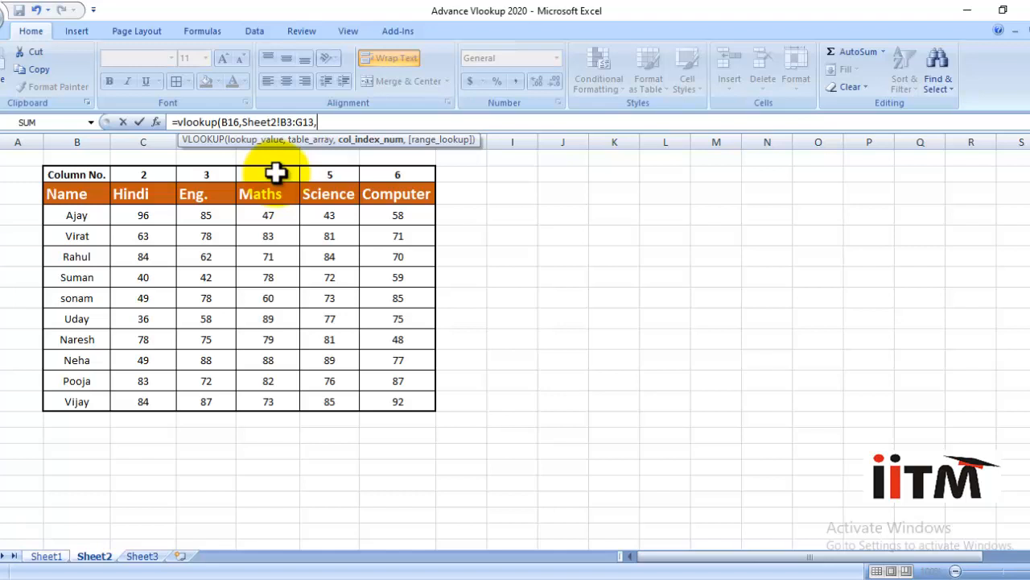
pyautogui.write(',')
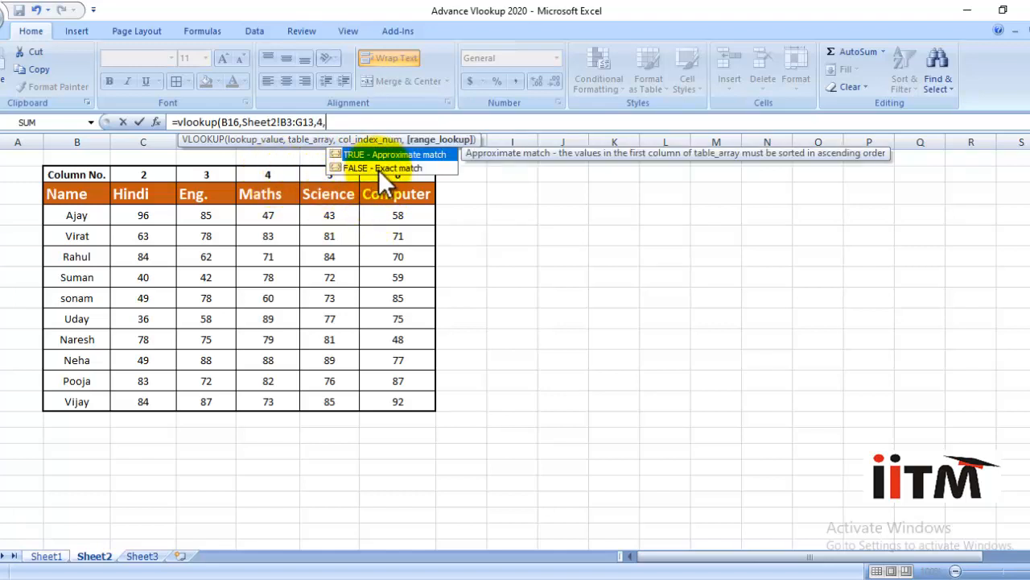
pyautogui.write('0)')
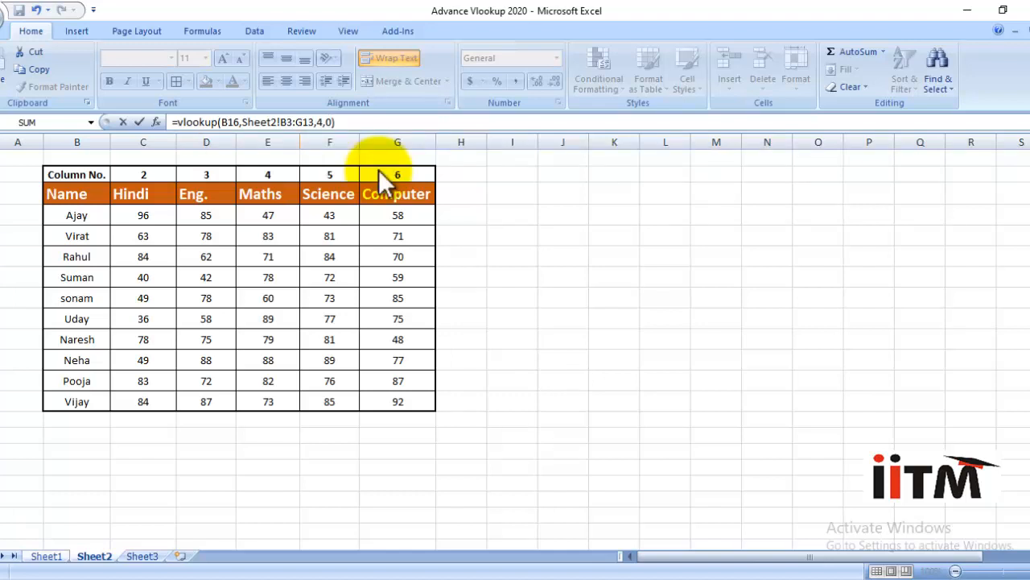
pyautogui.press('Return')
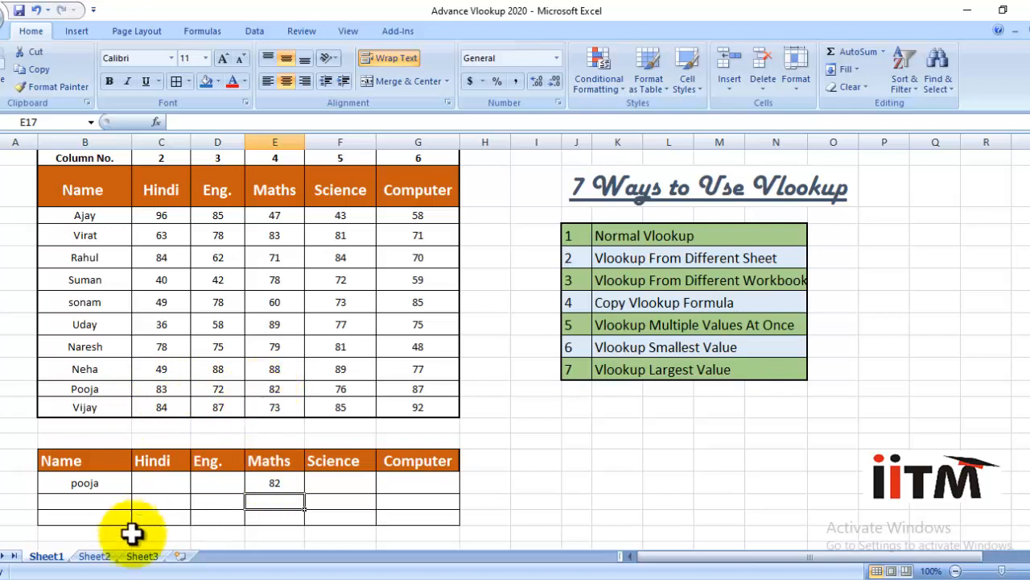
pyautogui.click(98, 556)
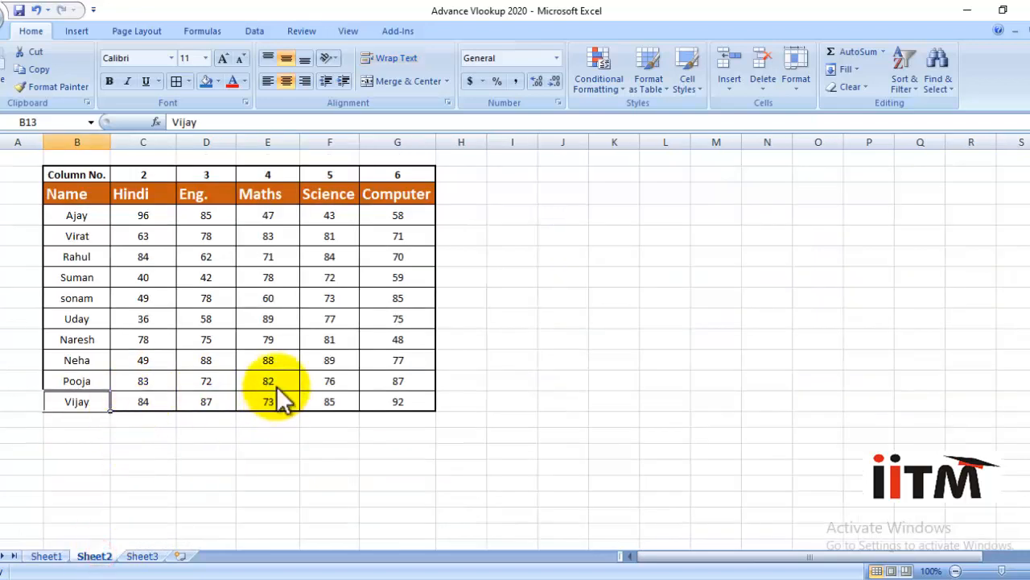
pyautogui.click(46, 557)
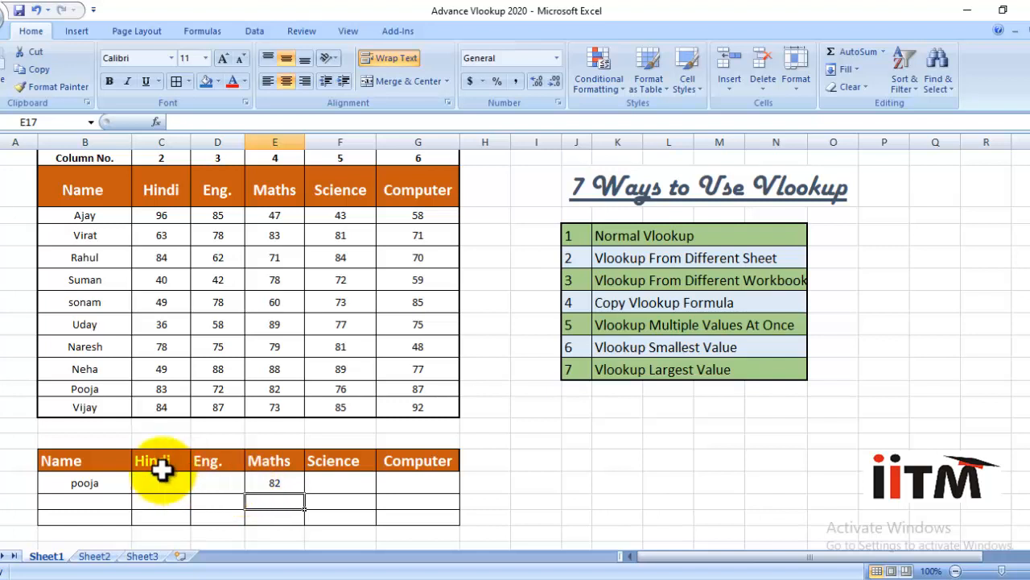
# - Replace the lookup name in B16 with the name of the sixth student in the marks table and clear the Maths result in E16
pyautogui.click(74, 481)
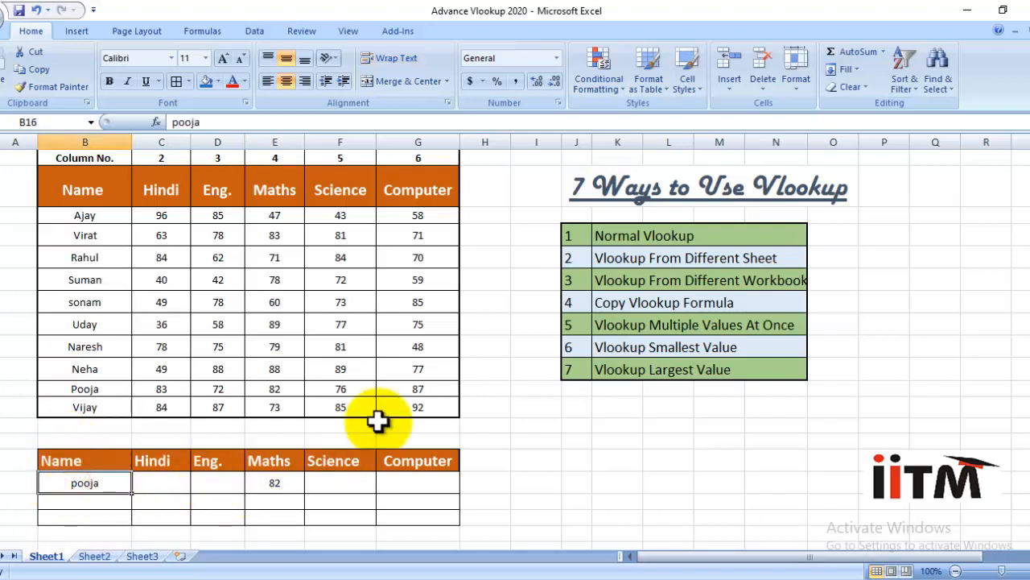
pyautogui.write('u')
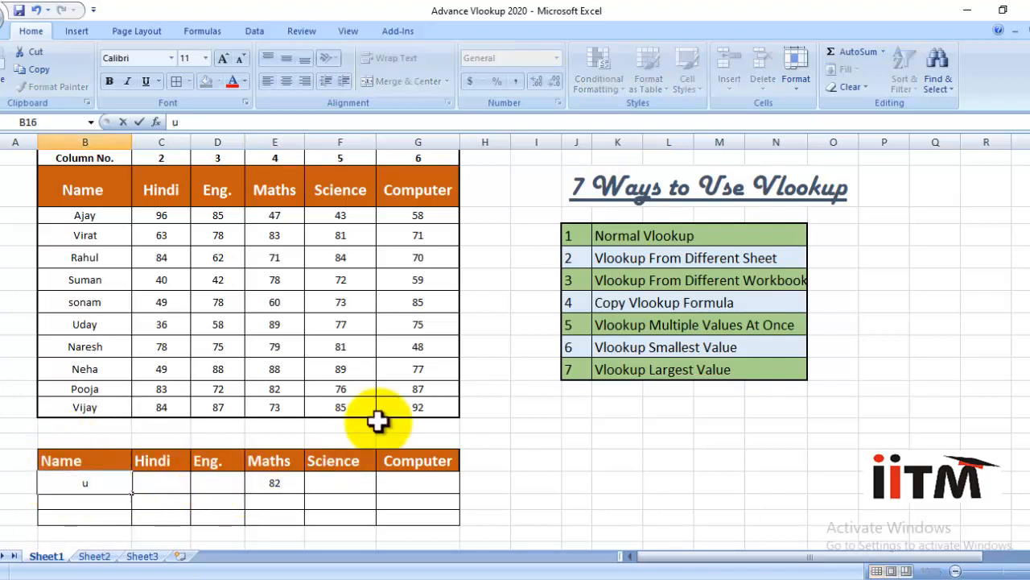
pyautogui.press('Tab')
pyautogui.press('Tab')
pyautogui.press('Tab')
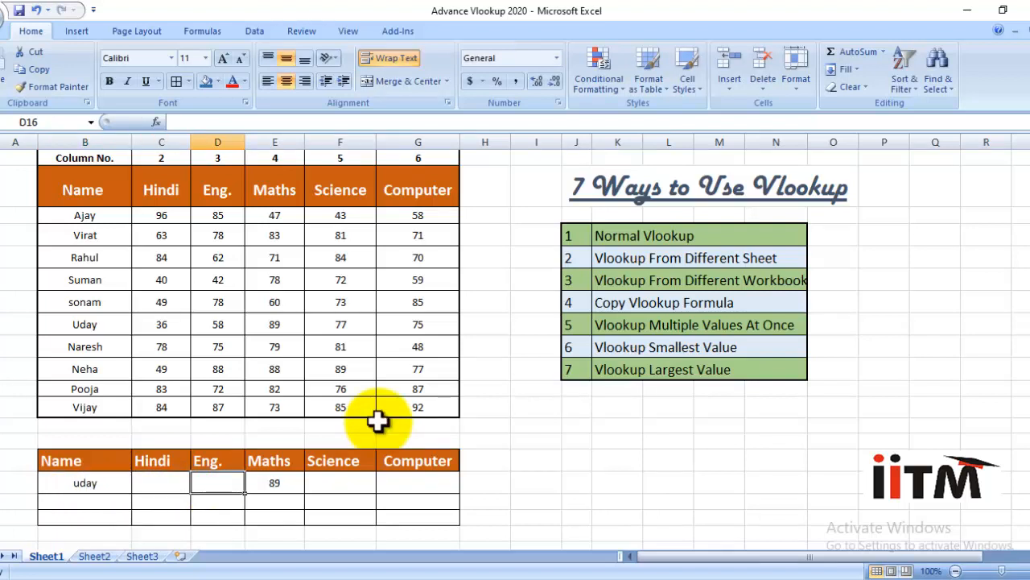
pyautogui.press('Delete')
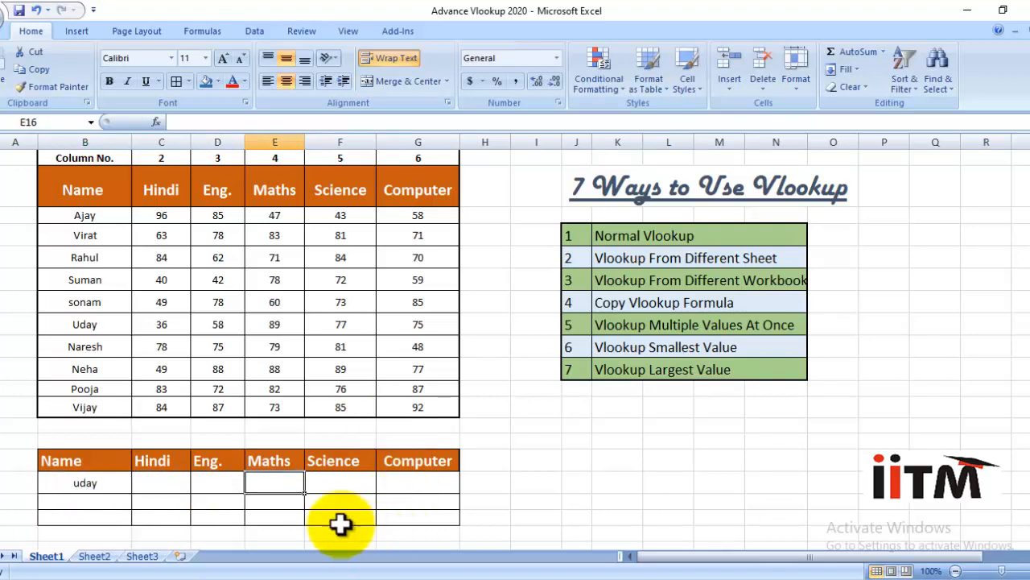
# - Enter =VLOOKUP(B16,[2020.xlsx]Sheet1!$B$3:$G$13,3,0) in D16 to look up the student's English marks from the 2020 workbook
pyautogui.click(208, 481)
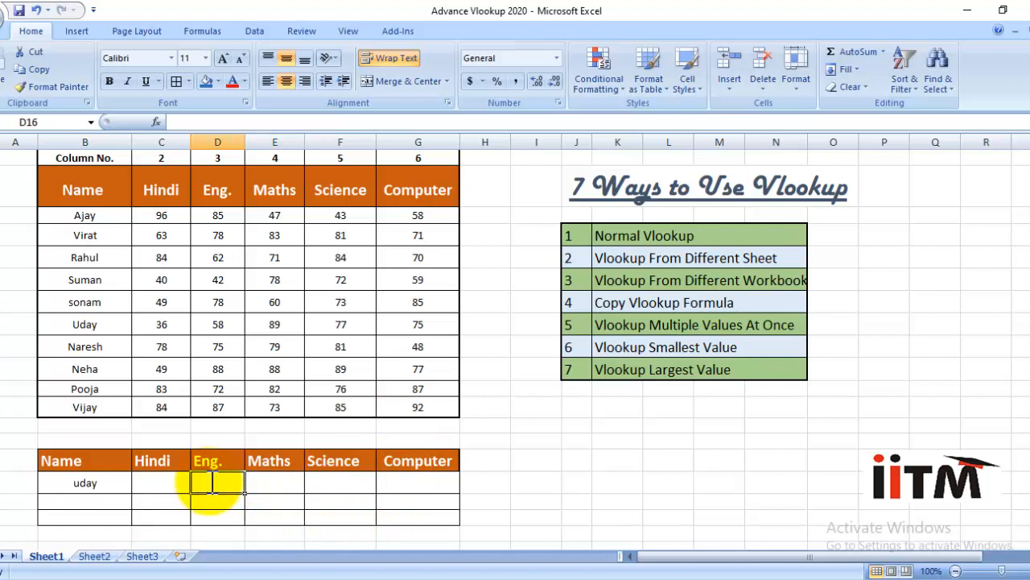
pyautogui.write('=vl')
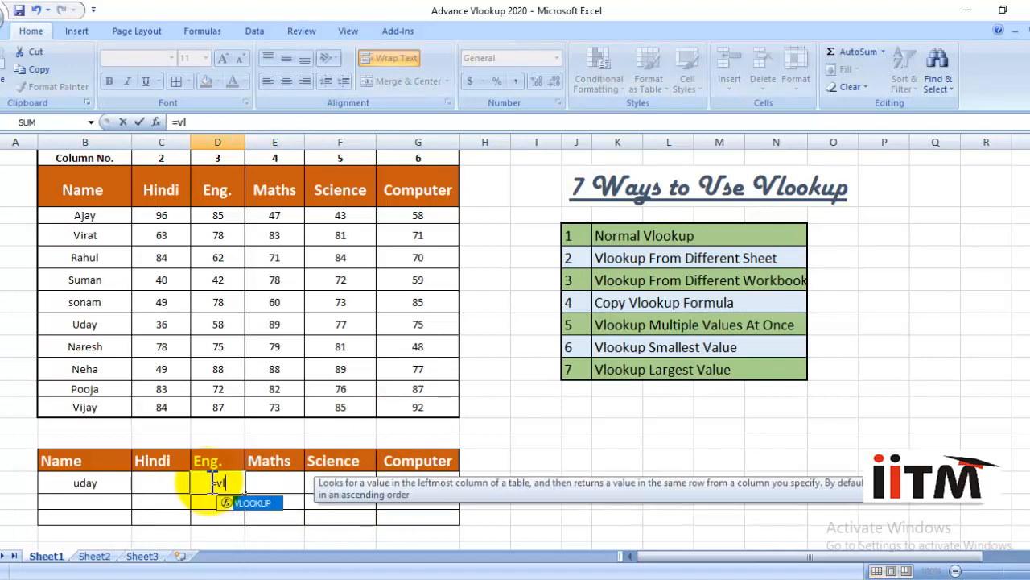
pyautogui.write('ooku')
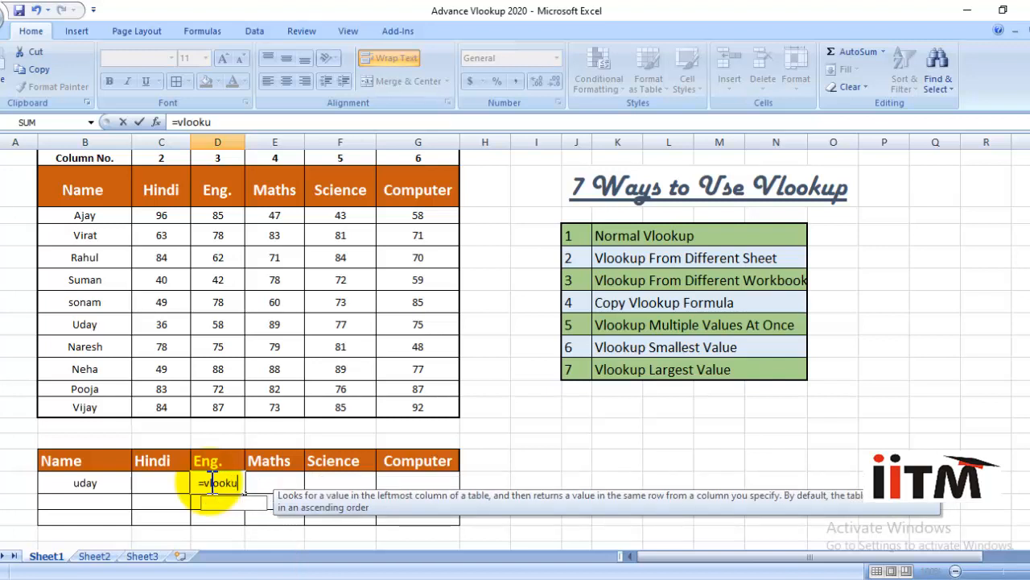
pyautogui.write('p(')
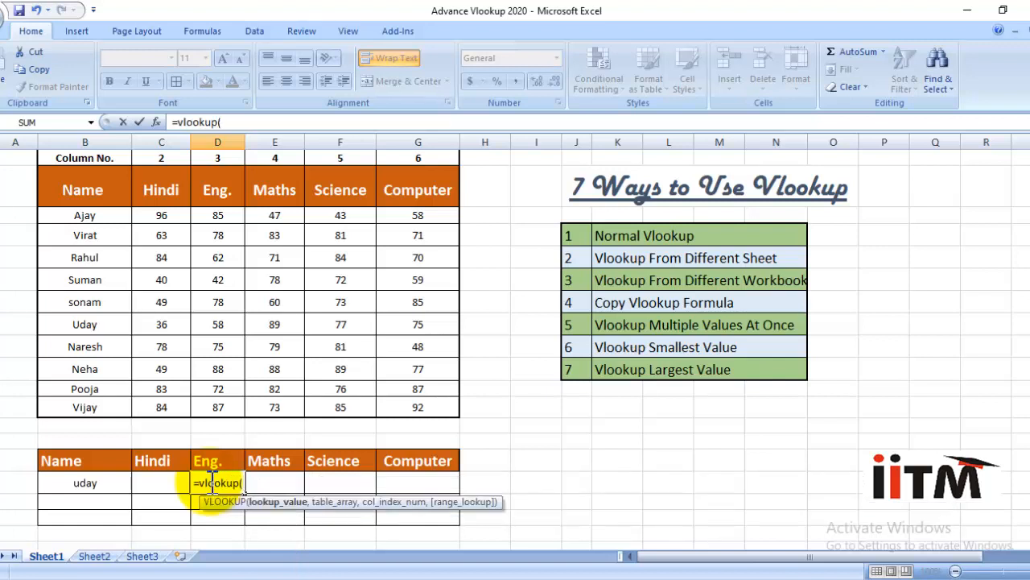
pyautogui.click(77, 485)
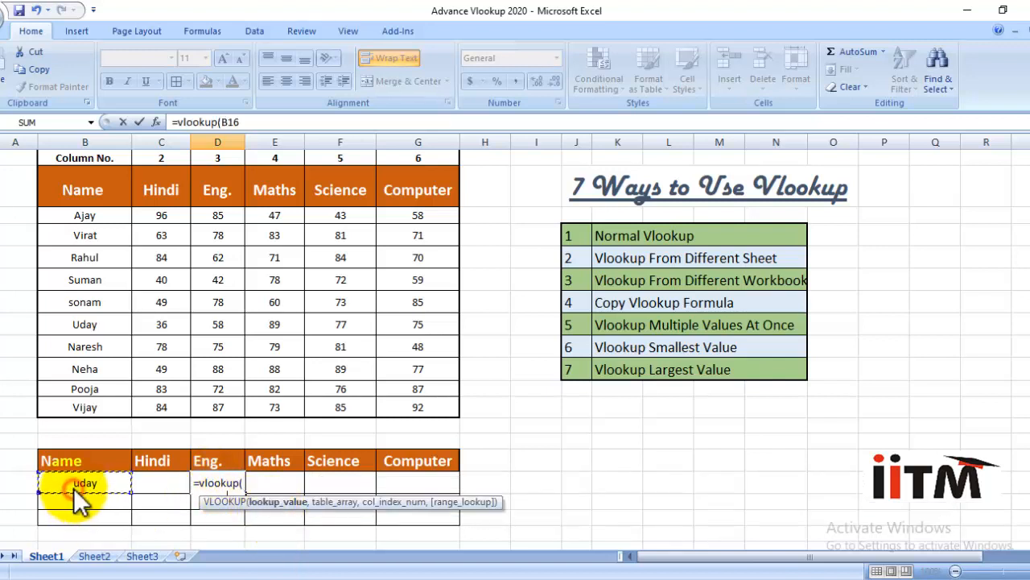
pyautogui.write(',')
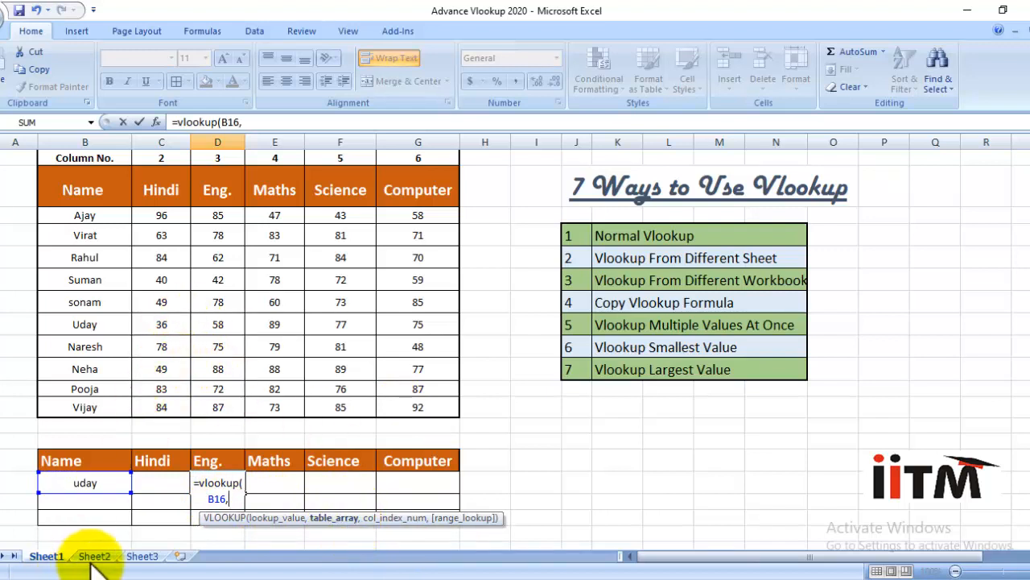
pyautogui.moveTo(527, 567)
pyautogui.click(595, 423)
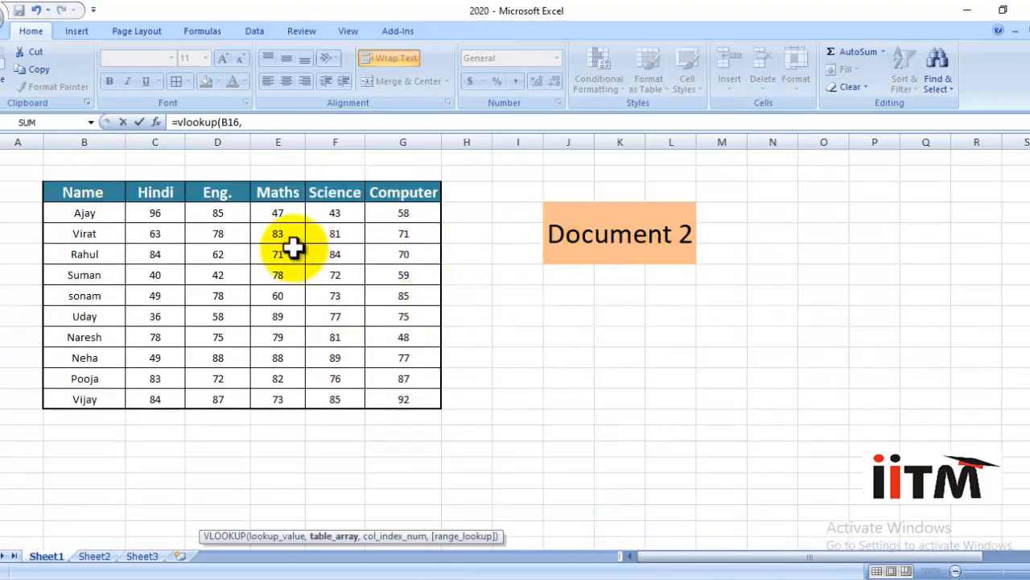
pyautogui.moveTo(78, 194); pyautogui.dragTo(407, 392)
pyautogui.write(',')
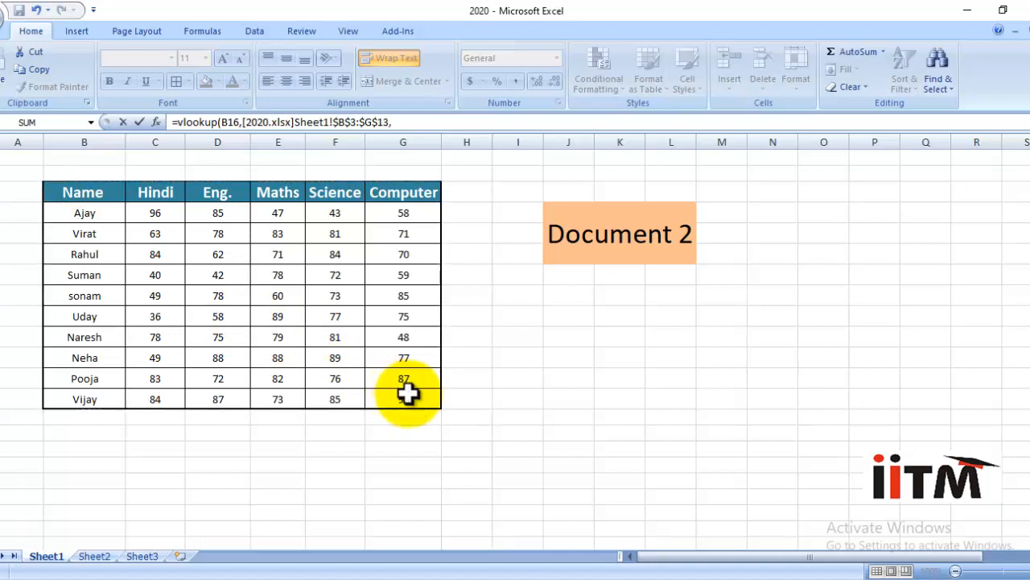
pyautogui.click(423, 122)
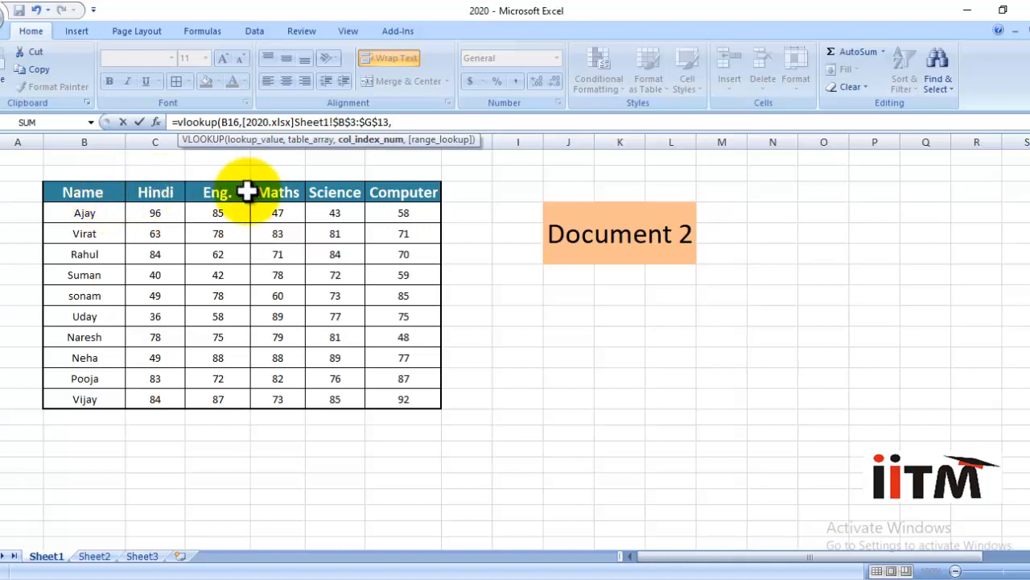
pyautogui.write('3,')
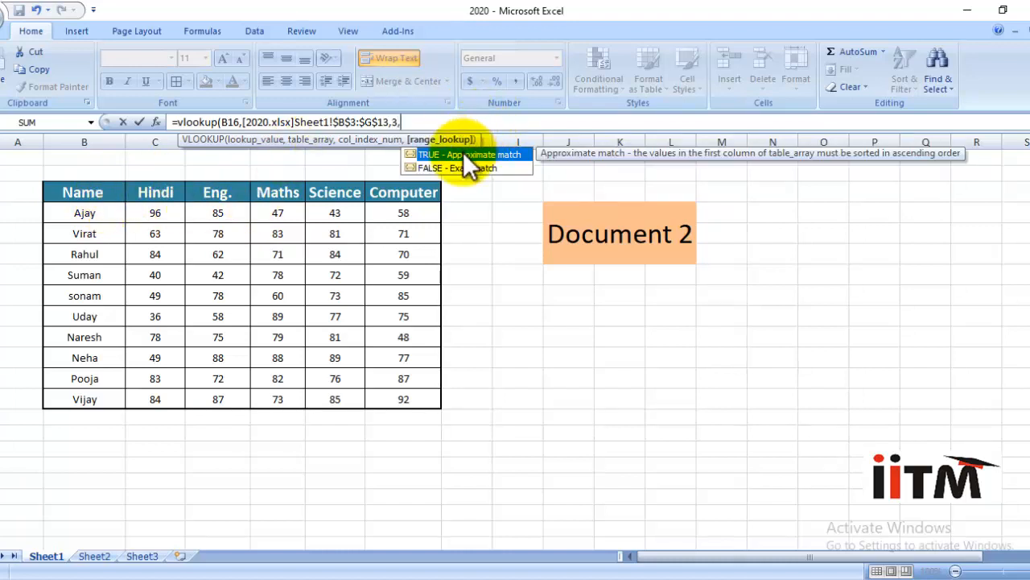
pyautogui.write('0)')
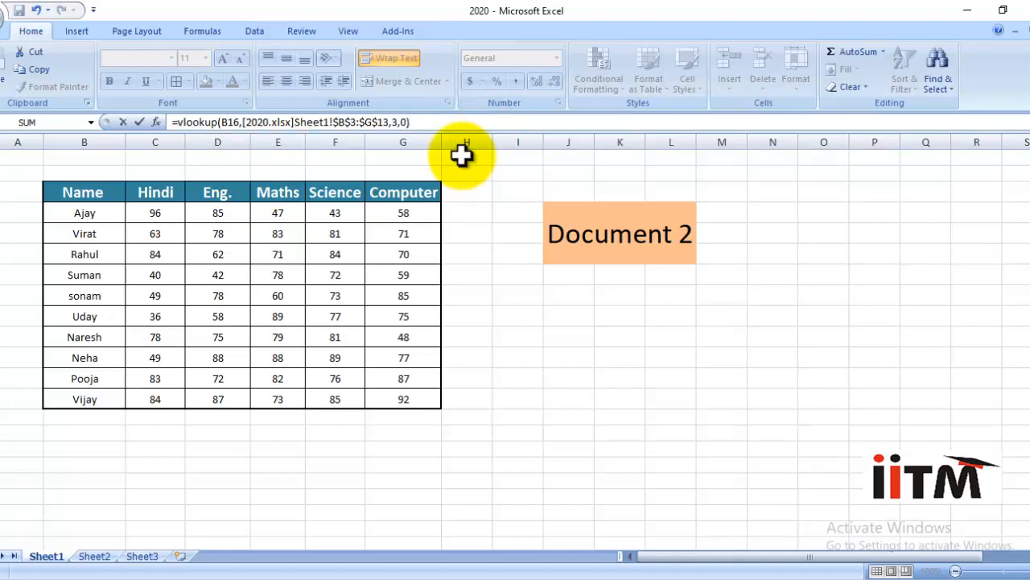
pyautogui.press('Return')
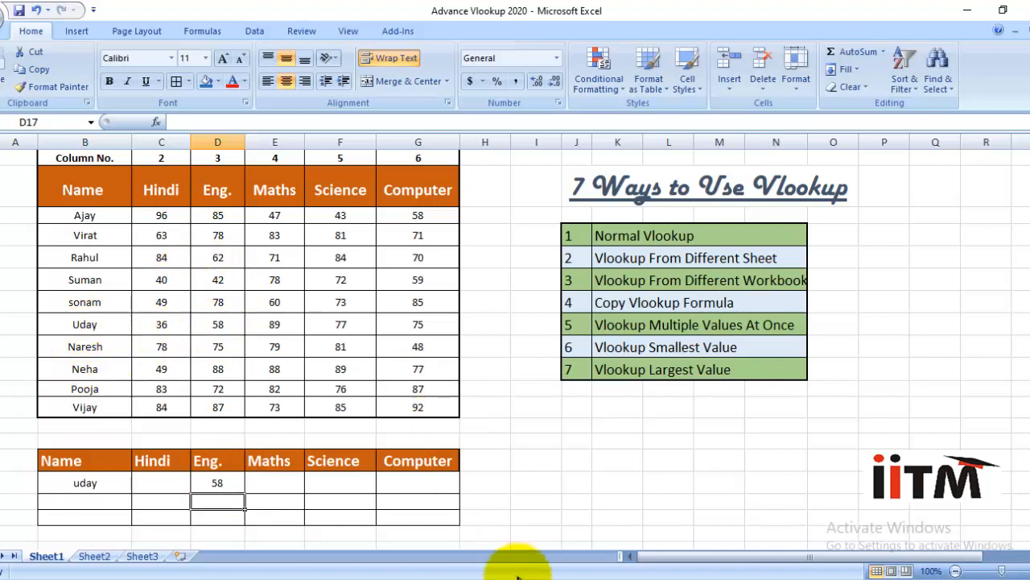
# - Switch to the 2020 workbook to check the student's English marks and return to the Advance Vlookup 2020 workbook
pyautogui.moveTo(524, 564)
pyautogui.click(577, 538)
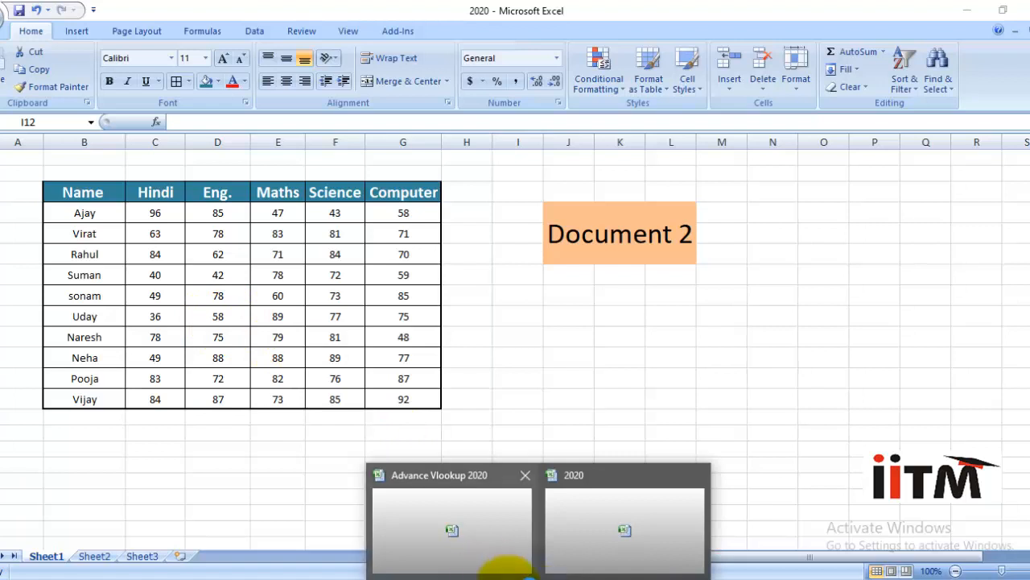
pyautogui.click(495, 515)
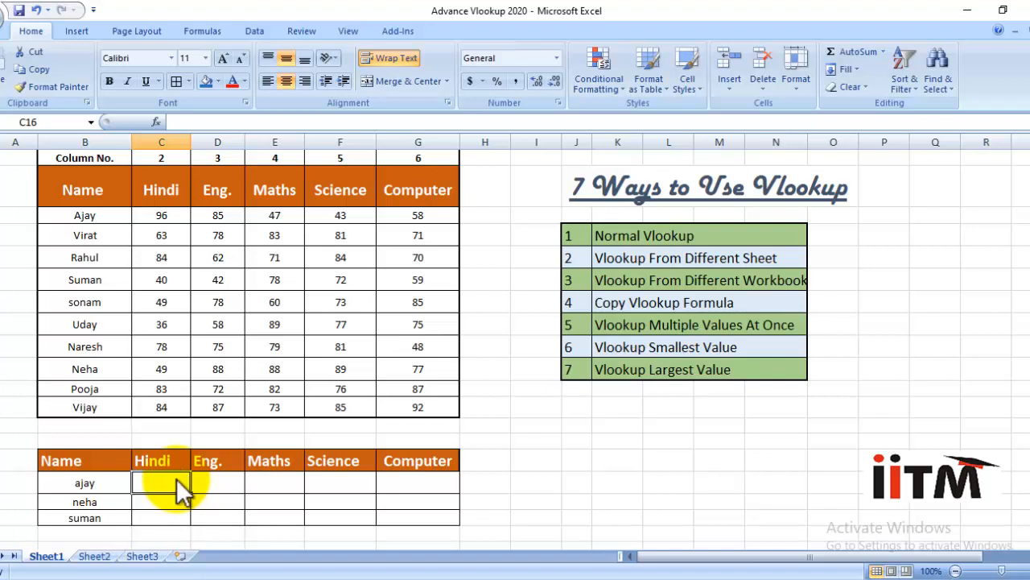
# - Enter =VLOOKUP(B16,$B$2:$G$12,2,0) in C16 to look up the first student's Hindi marks with a fixed table range
pyautogui.write('=v')
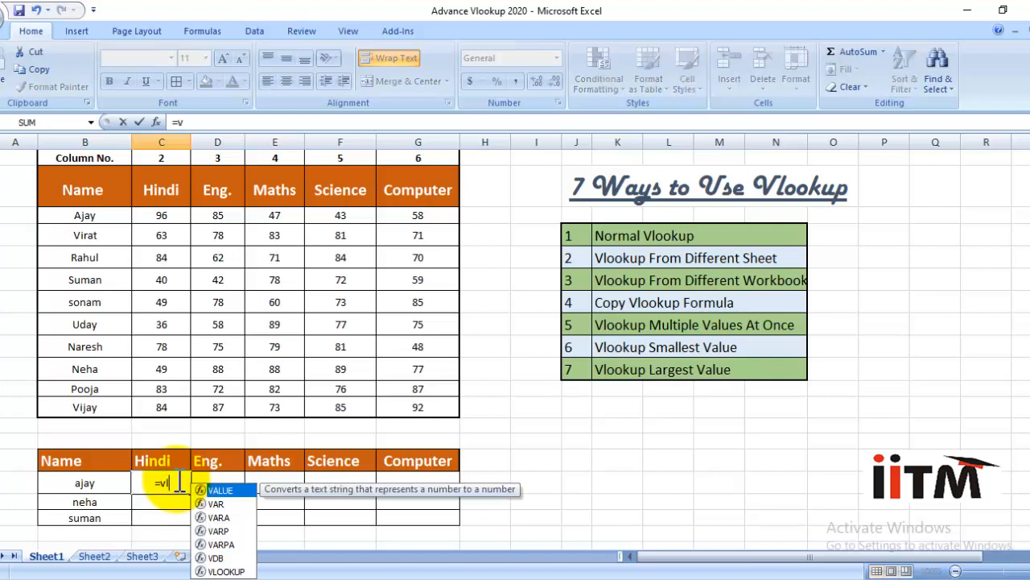
pyautogui.write('looku')
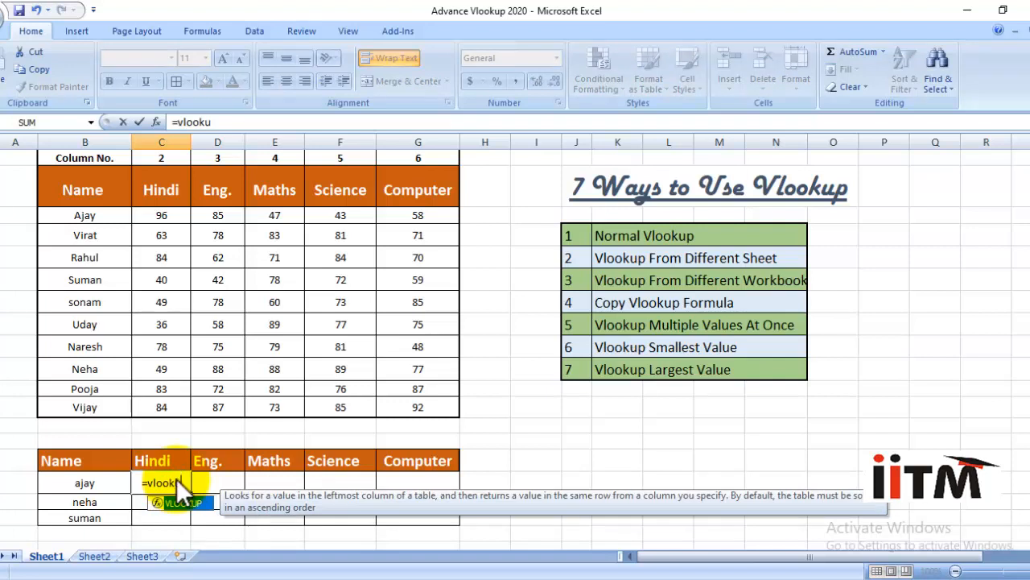
pyautogui.write('p')
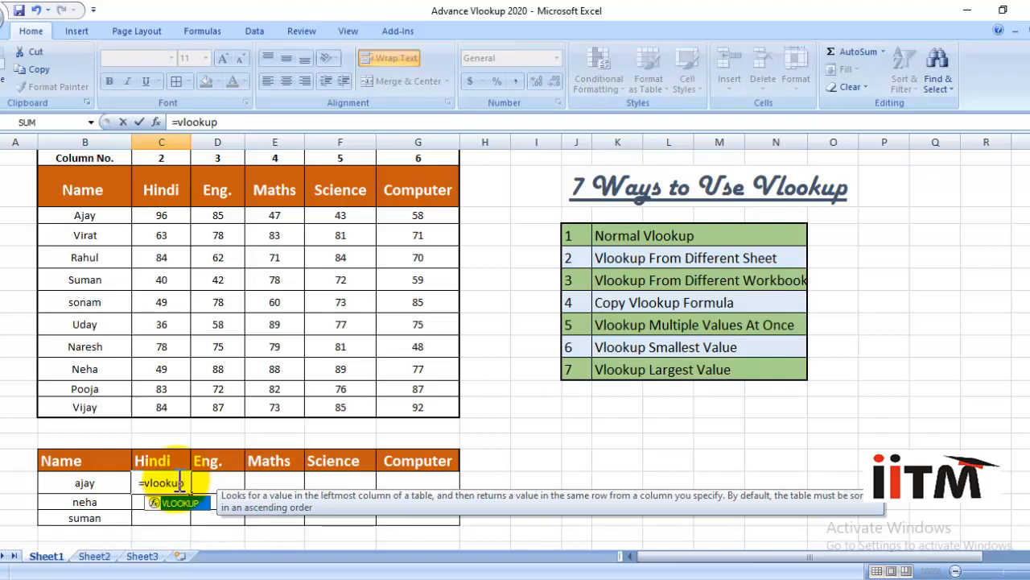
pyautogui.write('(')
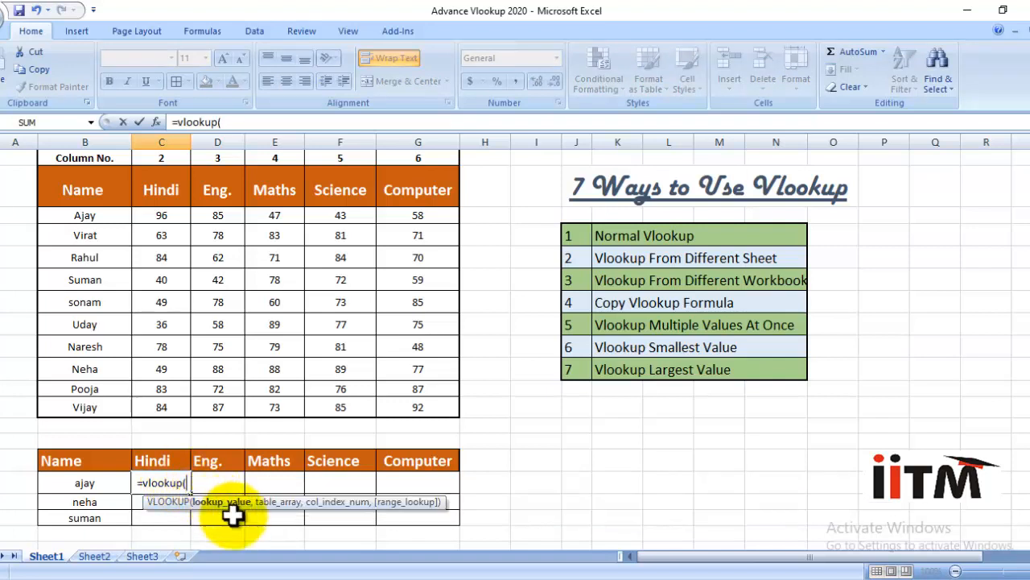
pyautogui.click(80, 481)
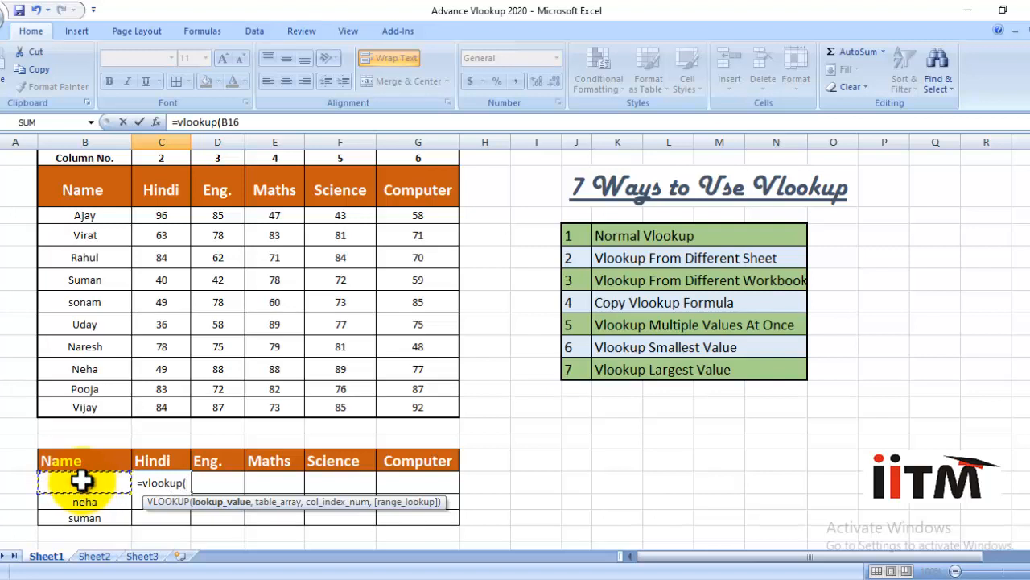
pyautogui.write(',')
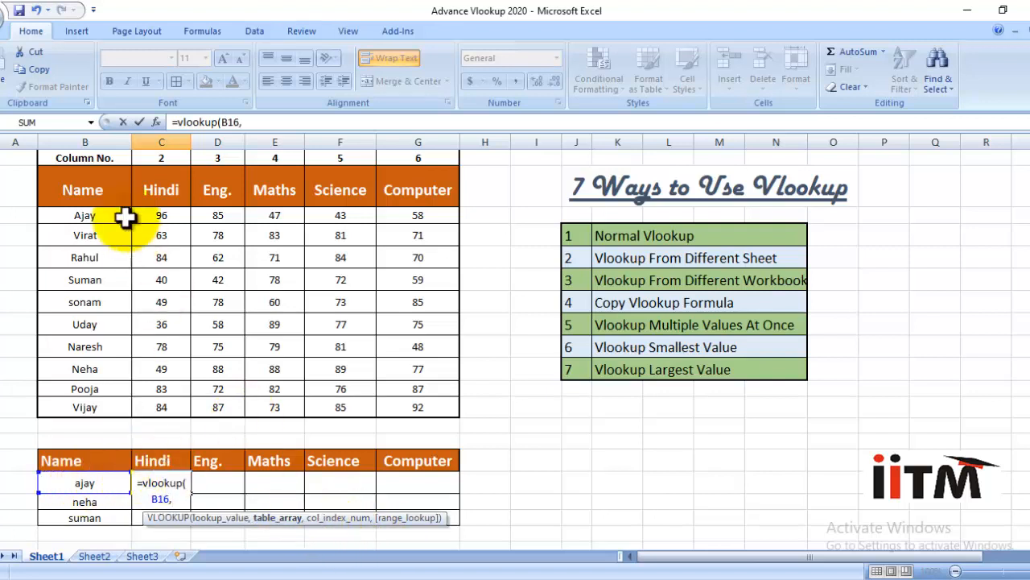
pyautogui.moveTo(88, 185); pyautogui.dragTo(418, 411)
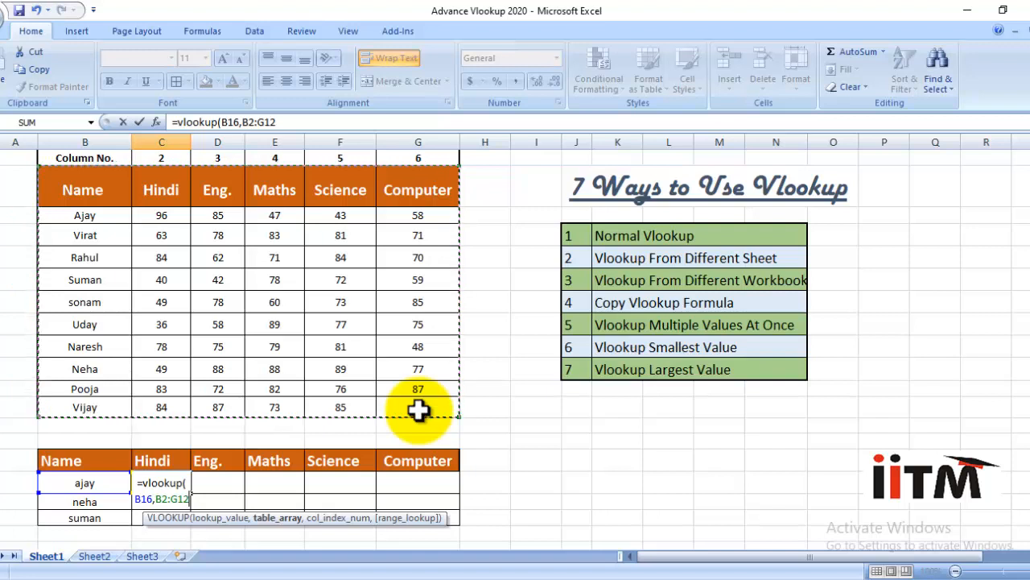
pyautogui.press('F4')
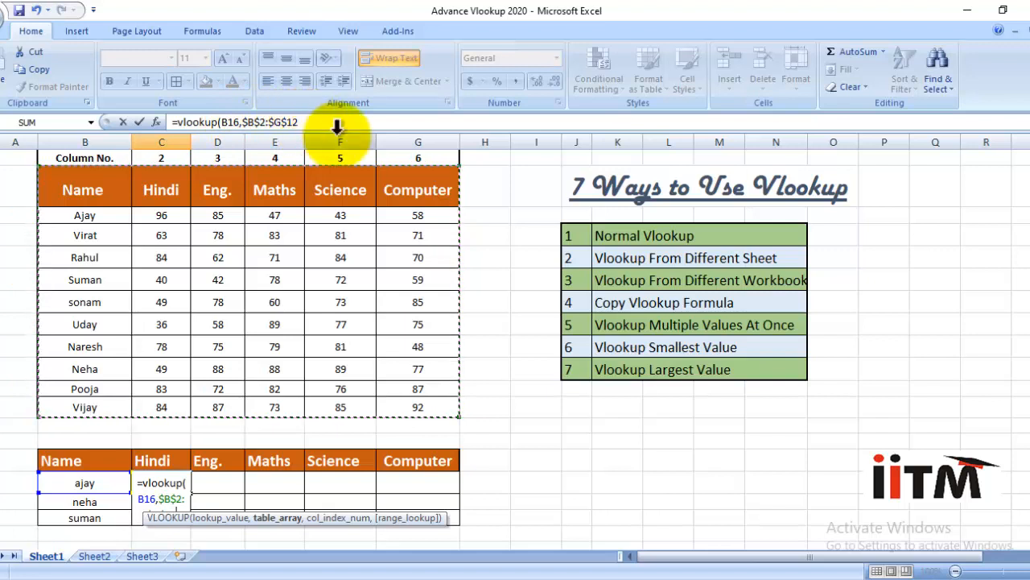
pyautogui.write(',')
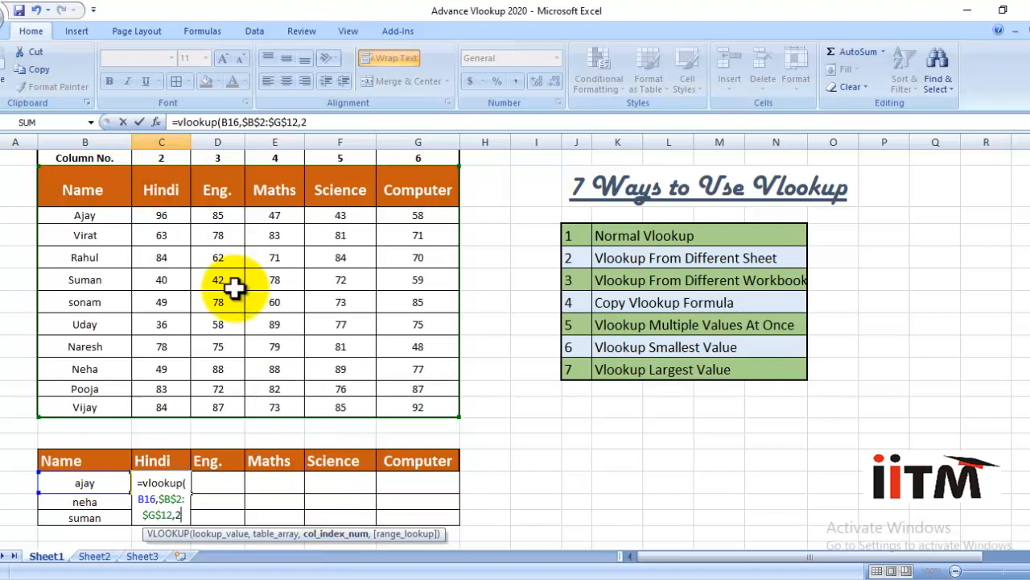
pyautogui.write('2,0')
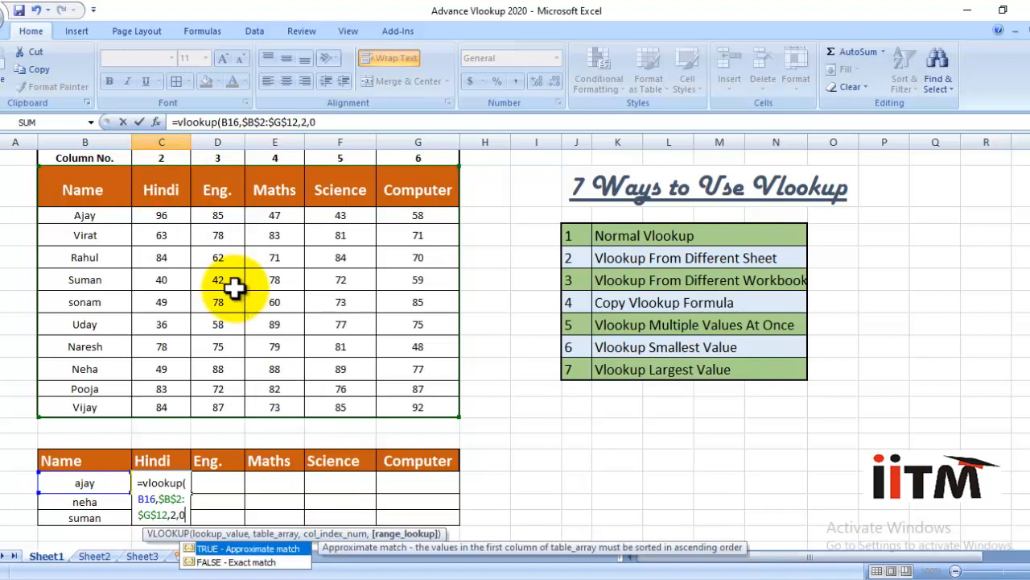
pyautogui.write(')')
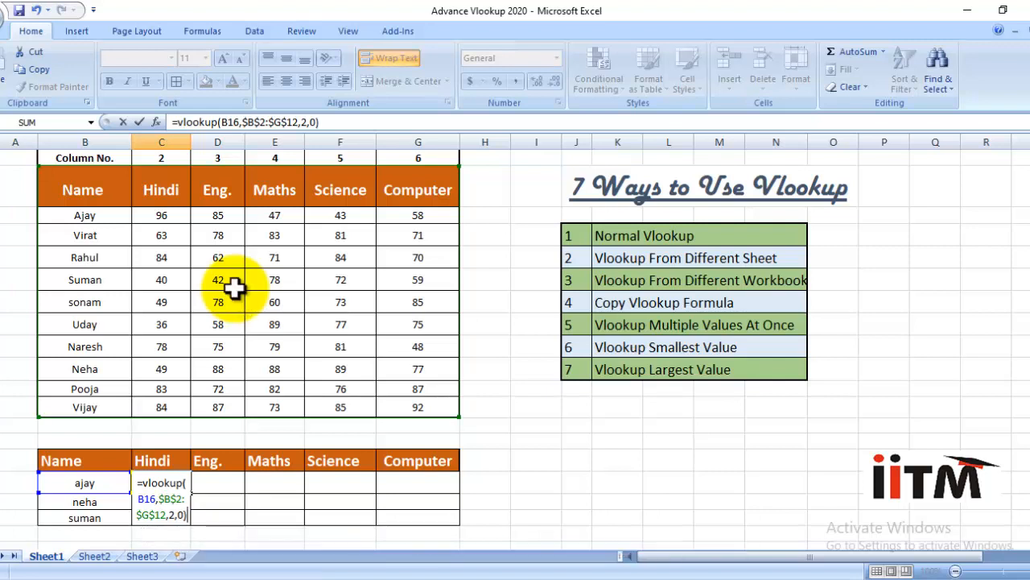
pyautogui.press('Return')
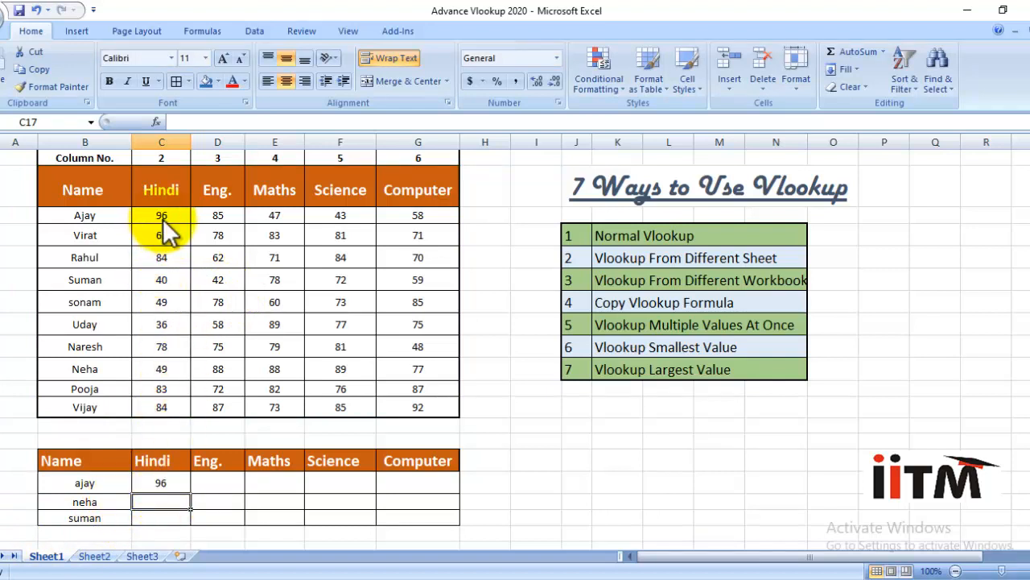
# - Copy the C16 lookup formula down to C17:C18 and across to D16:G16
pyautogui.click(170, 481)
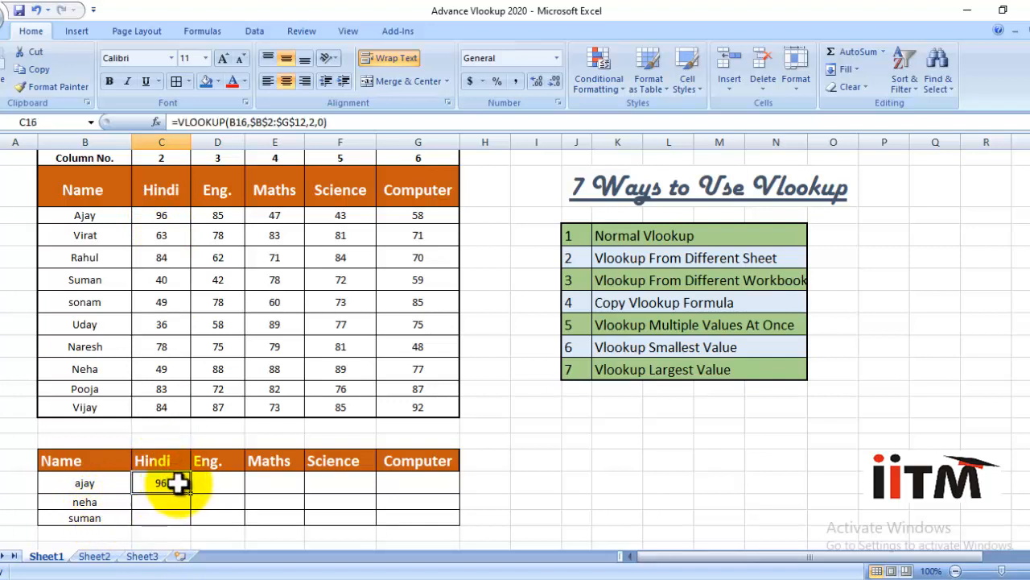
pyautogui.moveTo(191, 495); pyautogui.dragTo(179, 519)
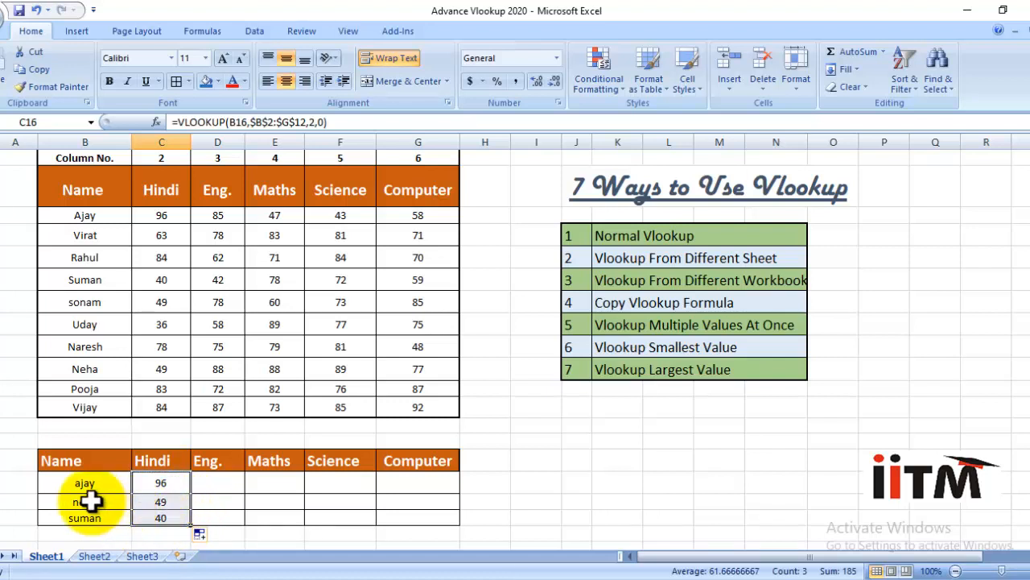
pyautogui.click(149, 502)
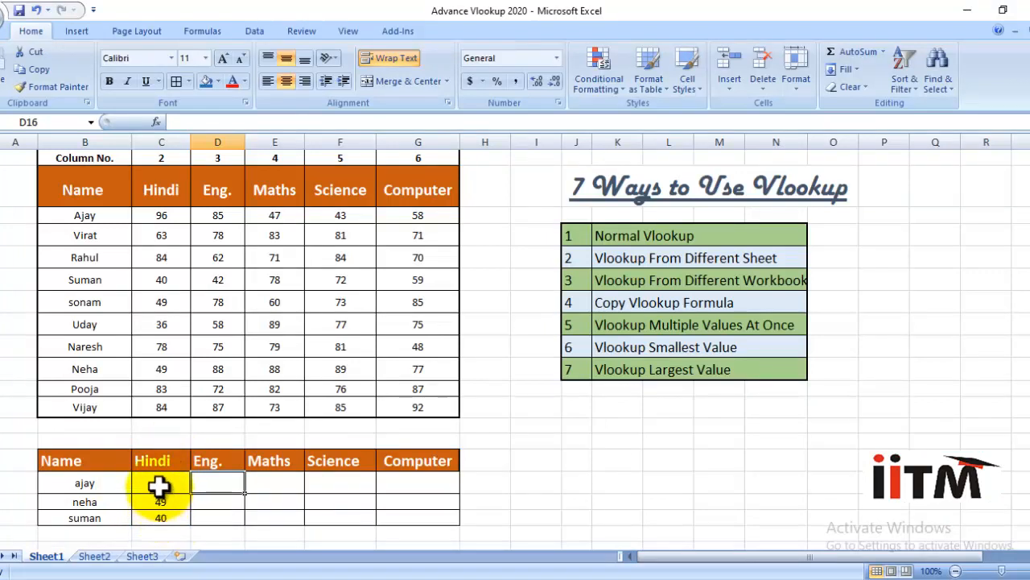
pyautogui.click(165, 481)
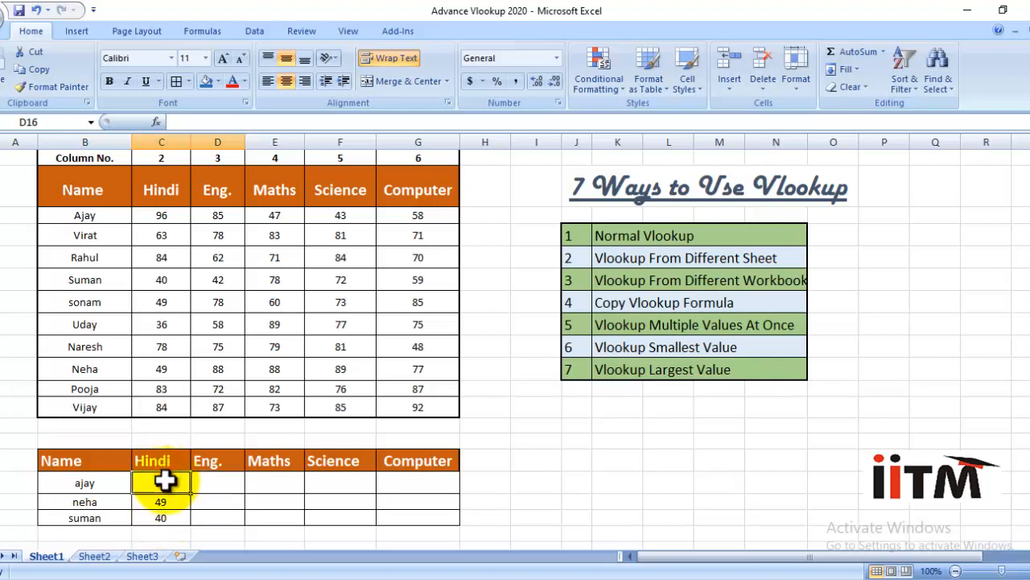
pyautogui.moveTo(194, 496); pyautogui.dragTo(425, 497)
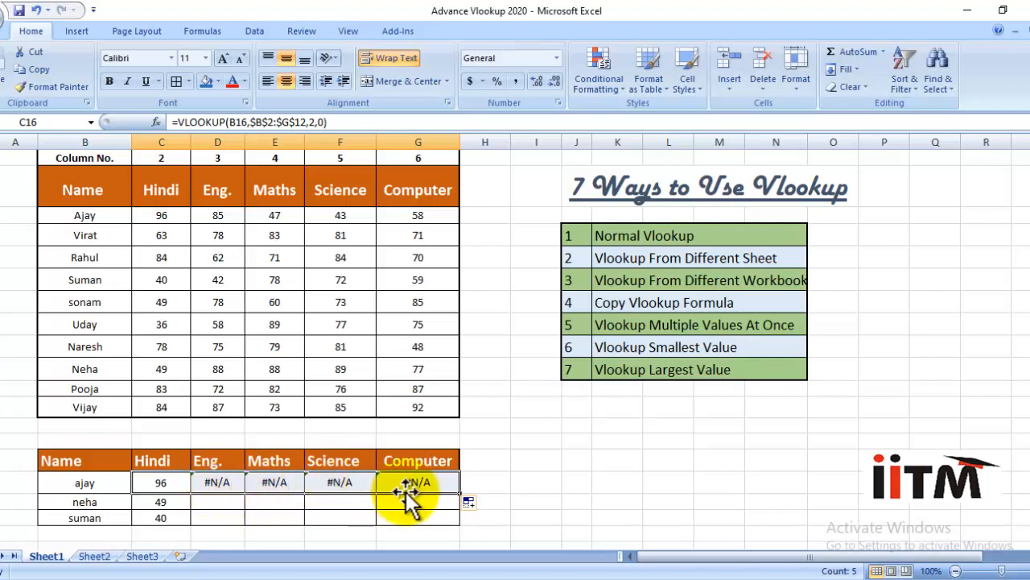
# - Replace the lookup value C16 in the D16 formula with the absolute reference $B$16
pyautogui.click(218, 483)
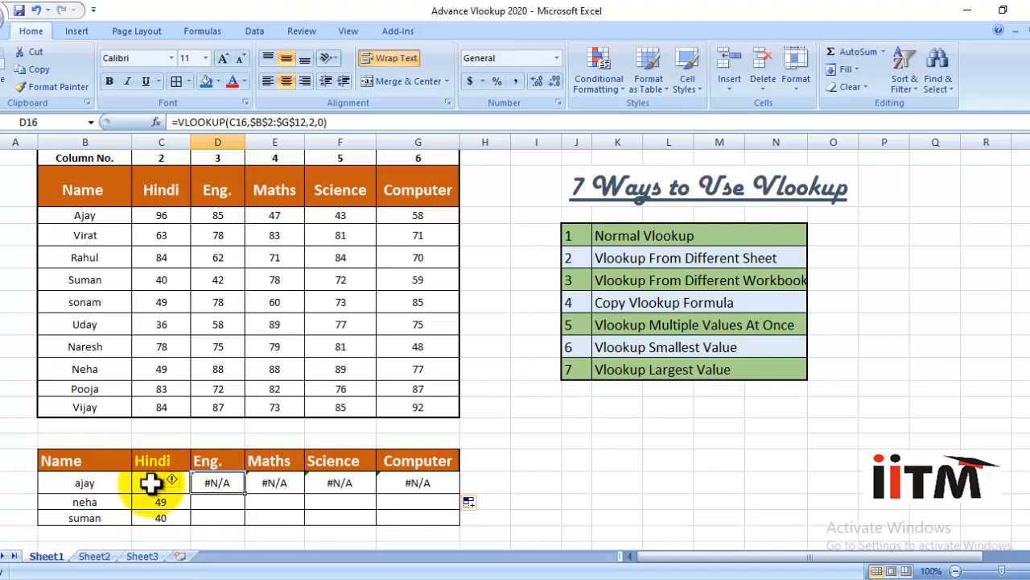
pyautogui.click(246, 122)
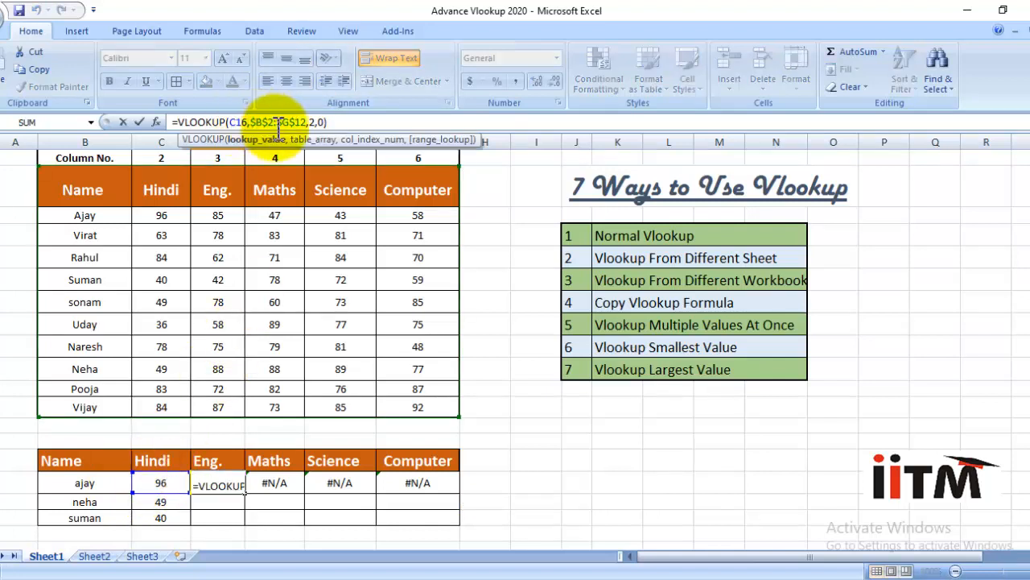
pyautogui.press('BackSpace')
pyautogui.press('BackSpace')
pyautogui.press('BackSpace')
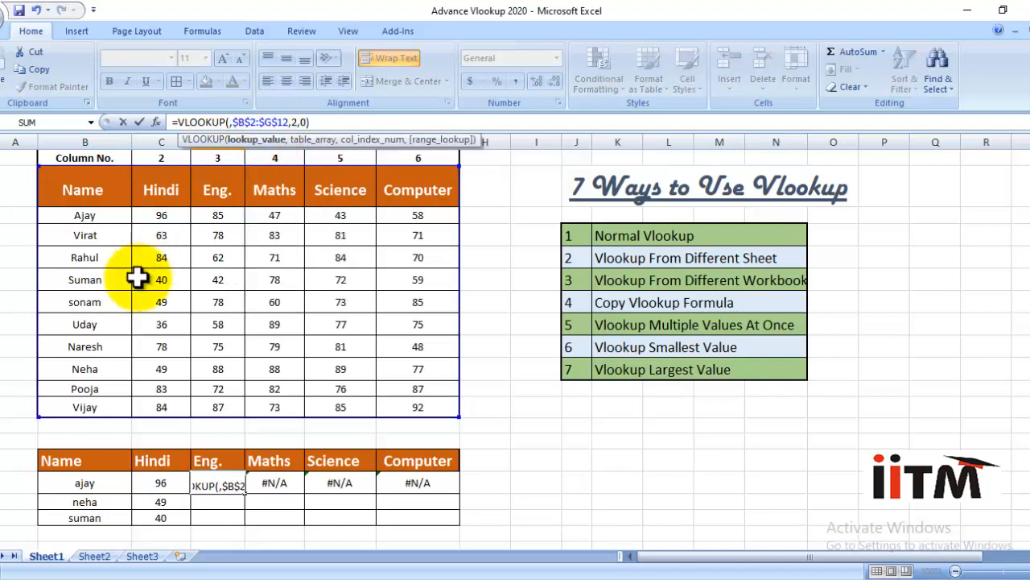
pyautogui.click(86, 483)
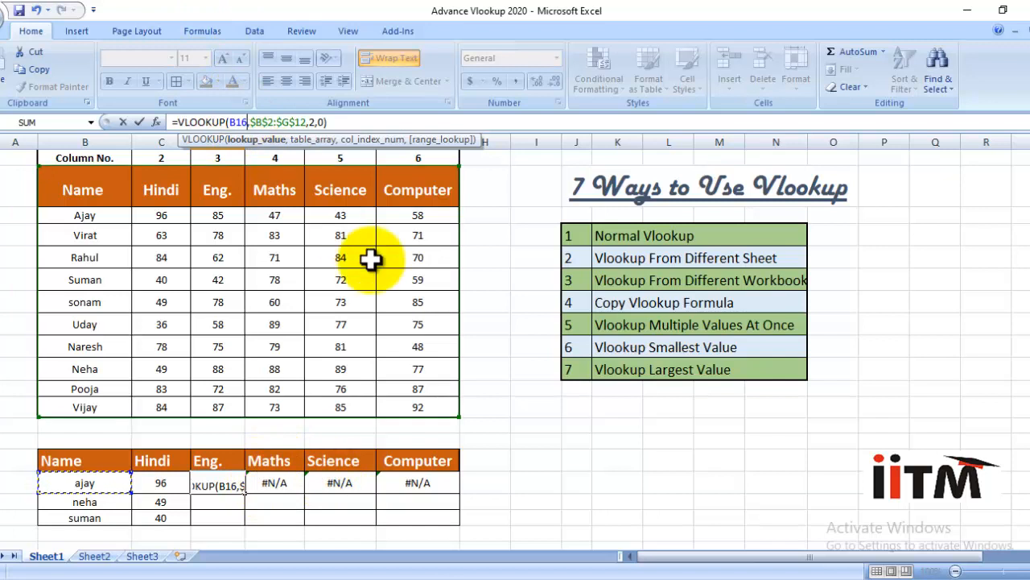
pyautogui.press('F4')
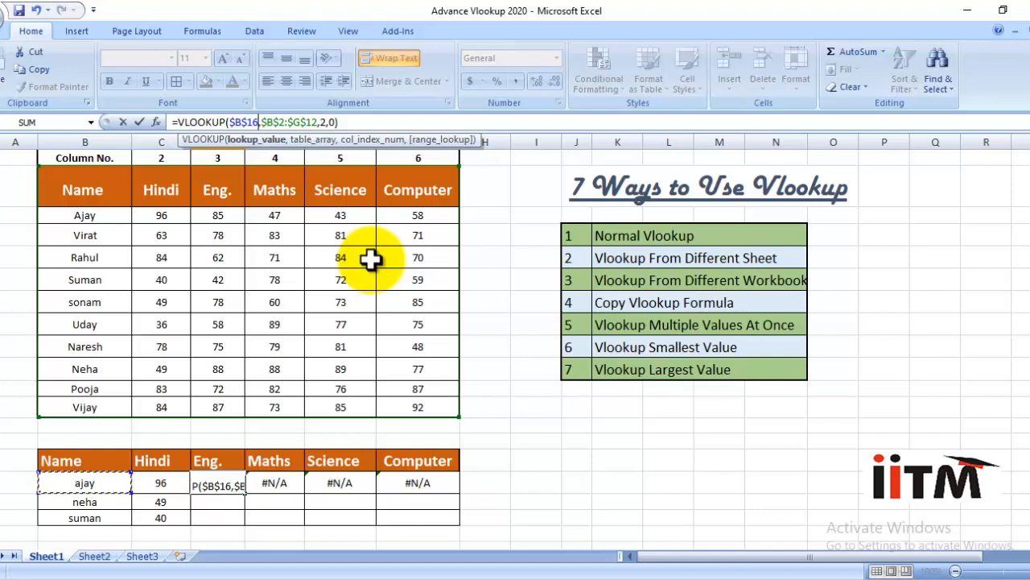
pyautogui.press('Right')
pyautogui.press('Right')
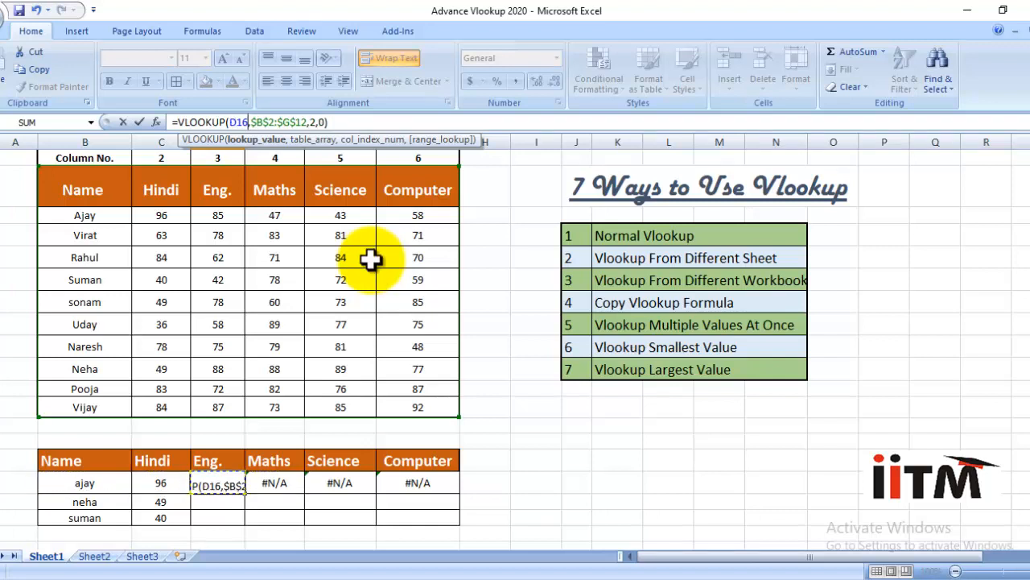
pyautogui.press('BackSpace')
pyautogui.press('BackSpace')
pyautogui.press('BackSpace')
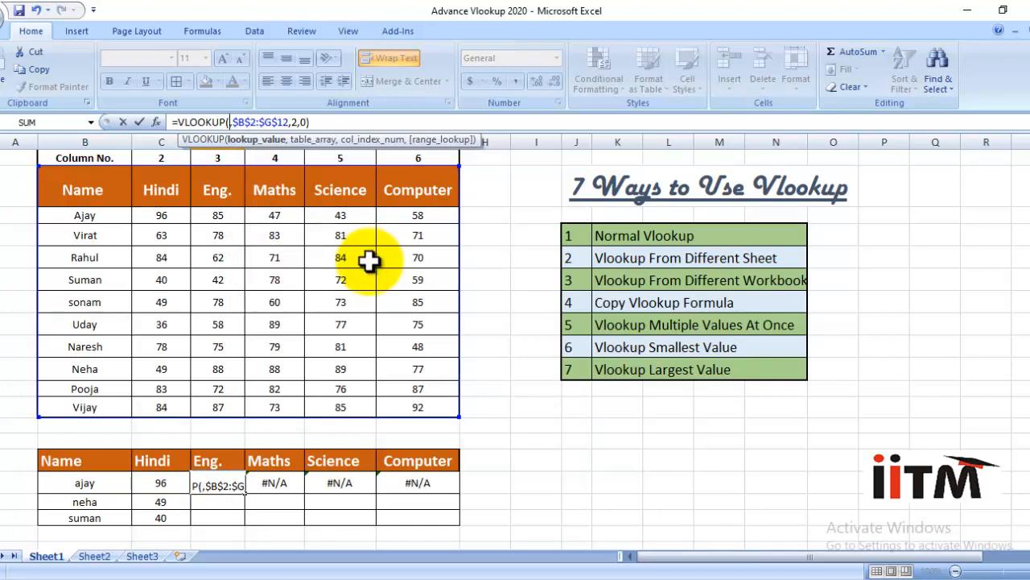
# - Set the D16 formula's lookup value to $B$16 and its column index to 3, giving =VLOOKUP($B$16,$B$2:$G$12,3,0)
pyautogui.click(85, 482)
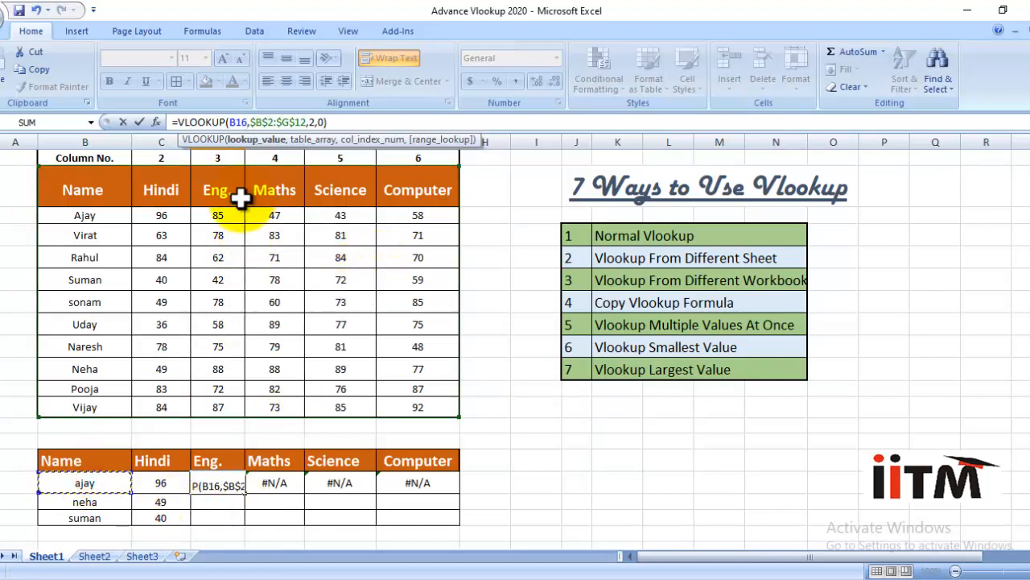
pyautogui.press('F4')
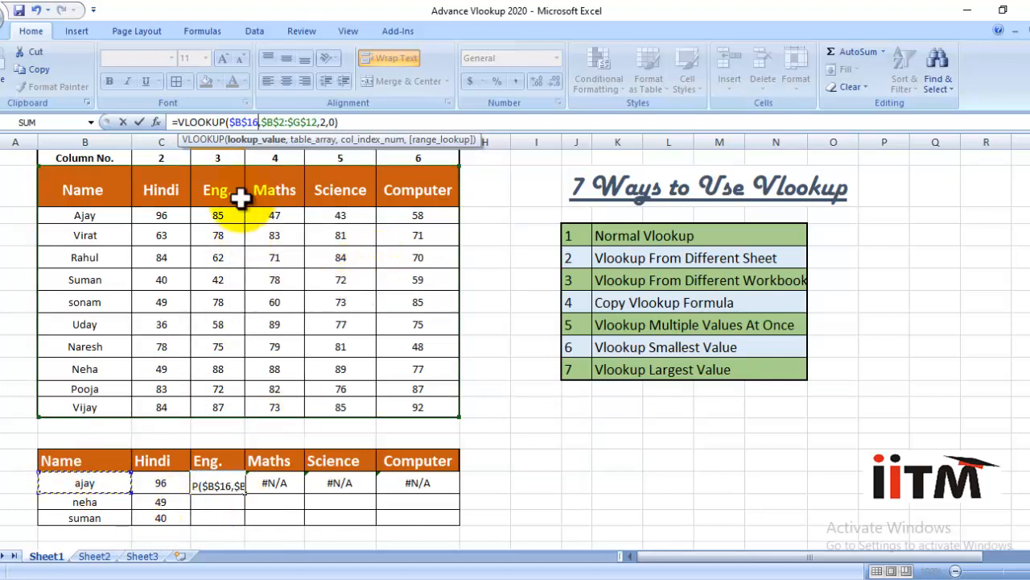
pyautogui.click(326, 123)
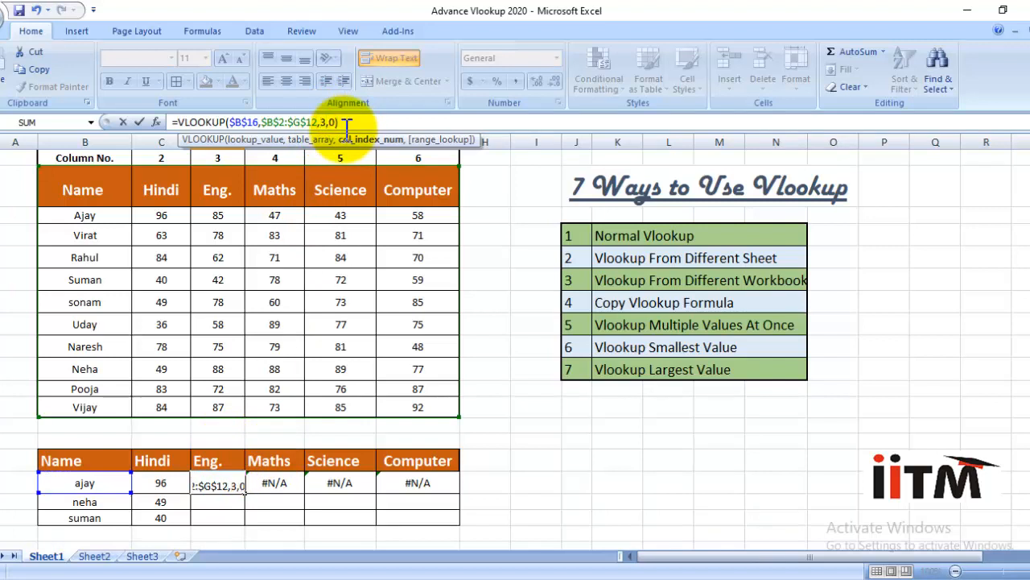
pyautogui.press('Return')
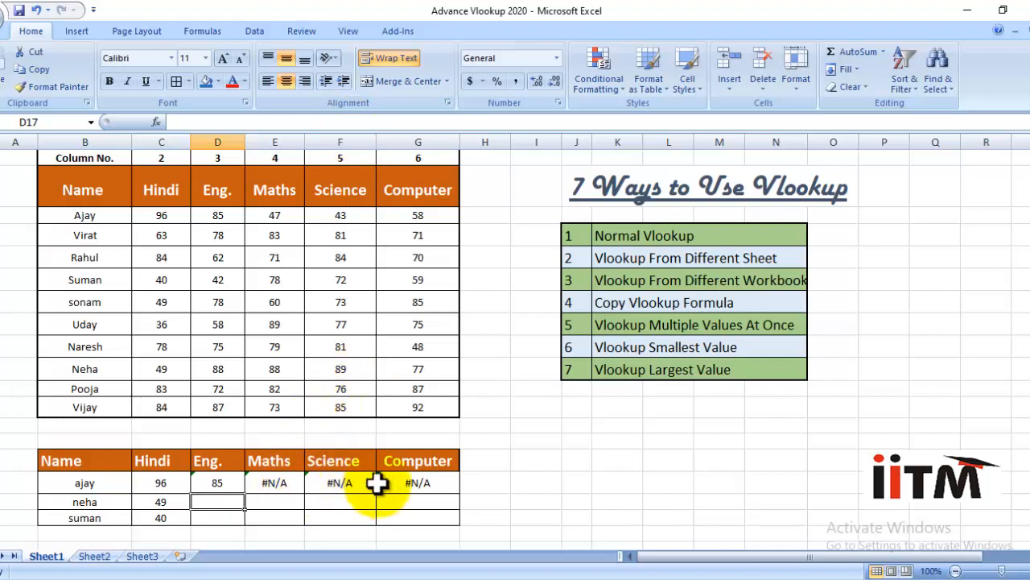
# - Copy the D16 lookup formula across E16:G16 and check the copied formula in E16
pyautogui.click(269, 481)
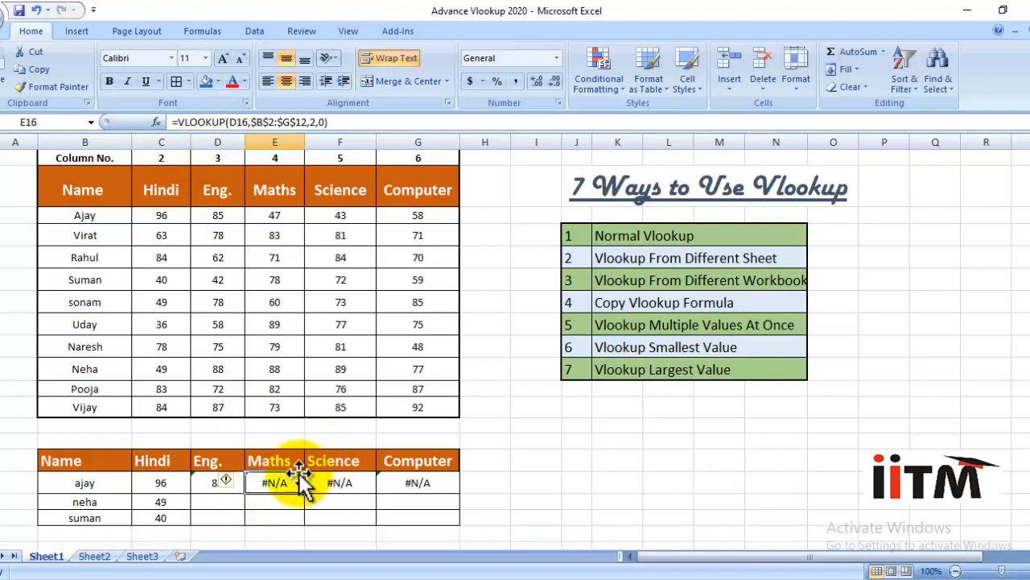
pyautogui.click(211, 481)
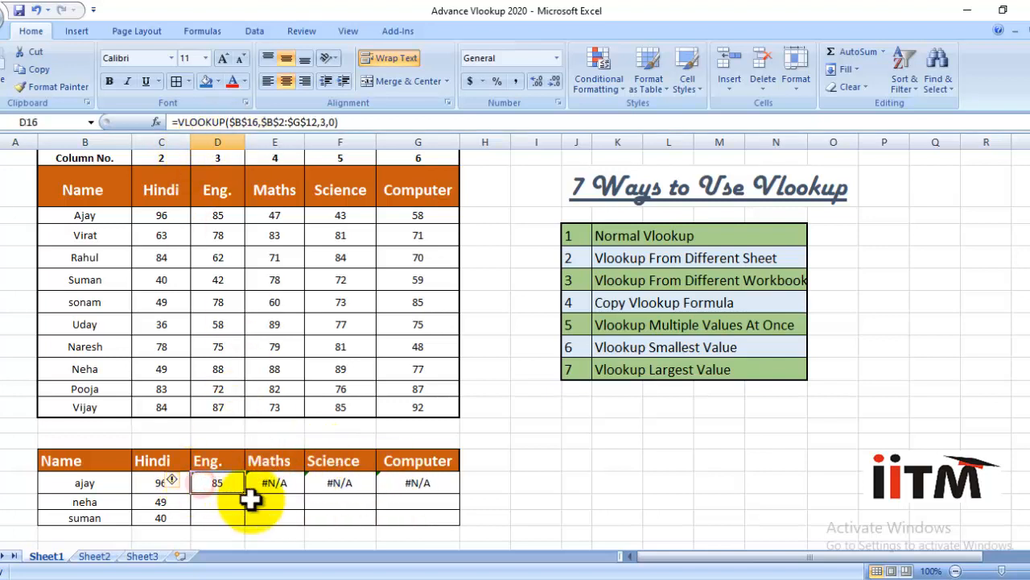
pyautogui.moveTo(246, 491); pyautogui.dragTo(439, 499)
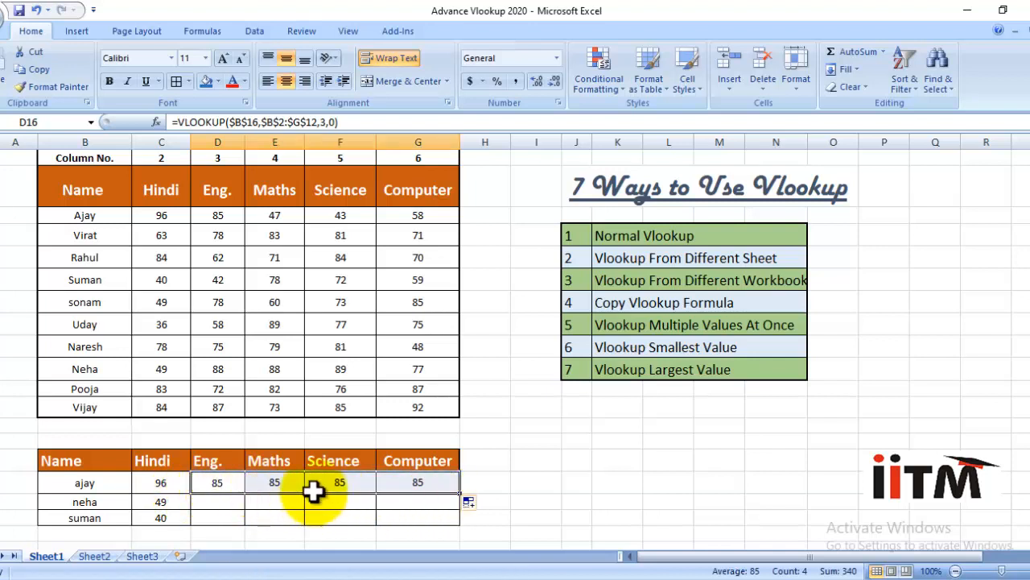
pyautogui.click(291, 519)
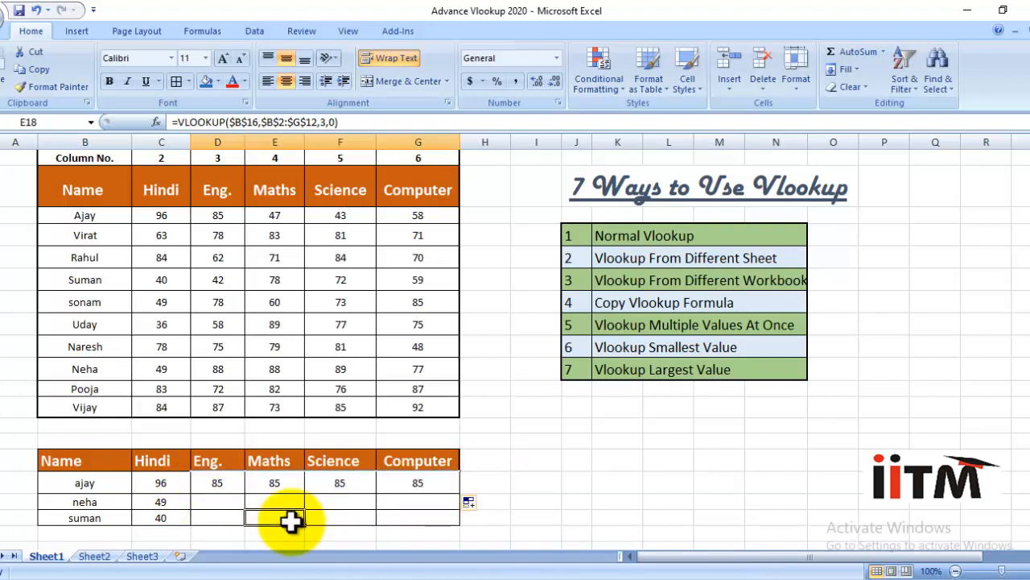
pyautogui.click(277, 480)
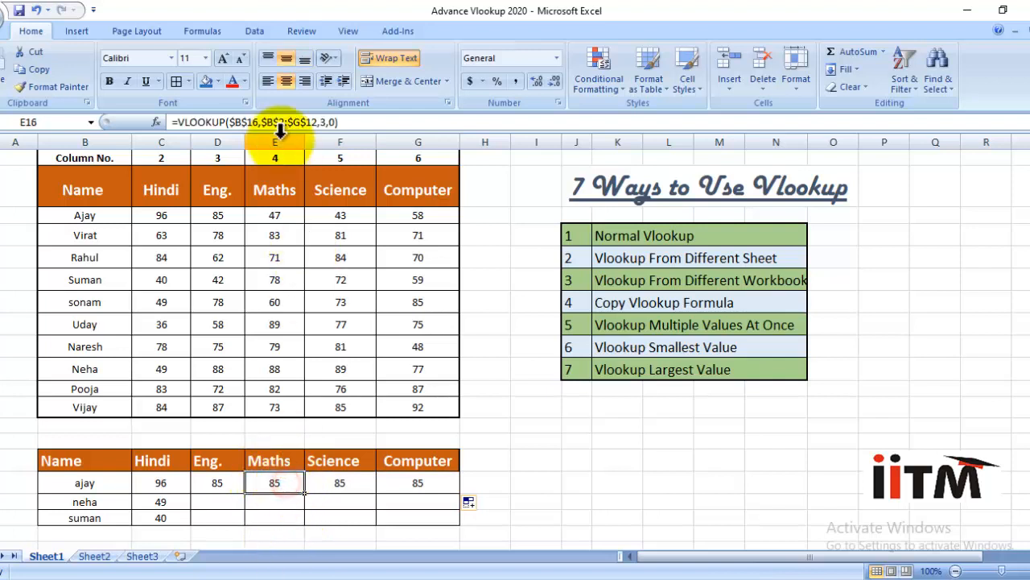
# - Set the VLOOKUP column index to 4 in the Maths cell E16 and to 5 in the Science cell F16
pyautogui.click(325, 121)
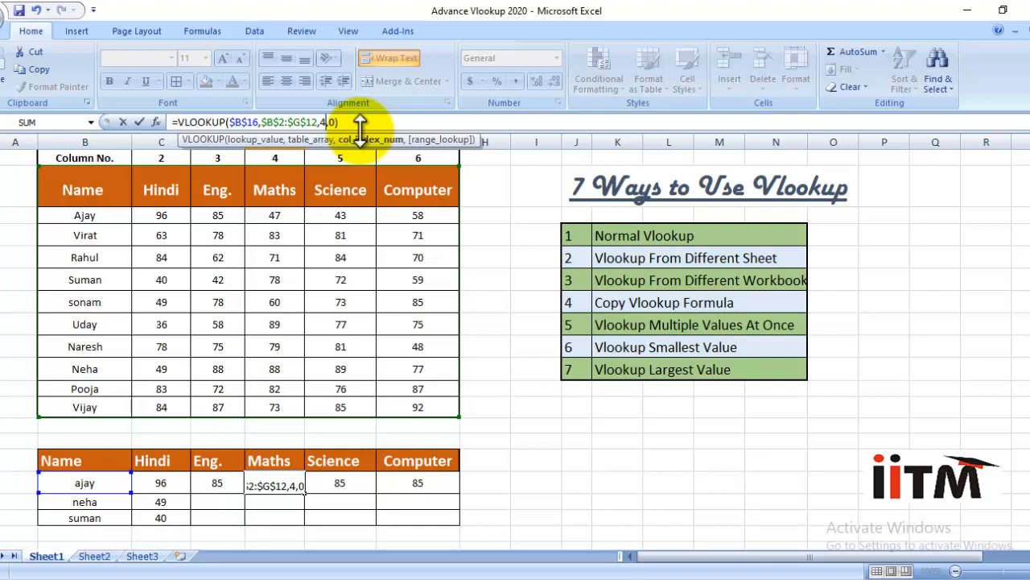
pyautogui.press('Return')
pyautogui.click(355, 481)
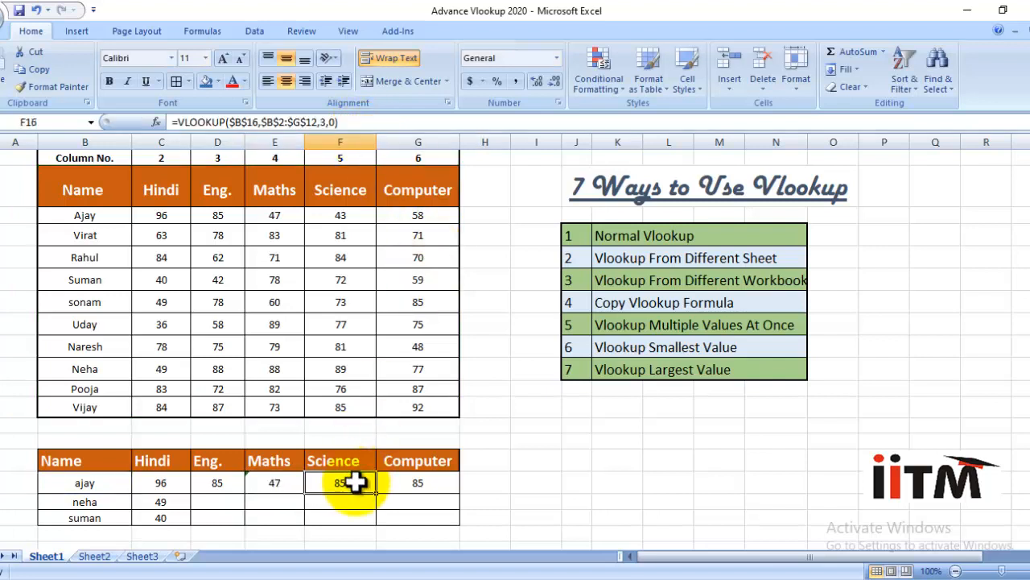
pyautogui.click(322, 122)
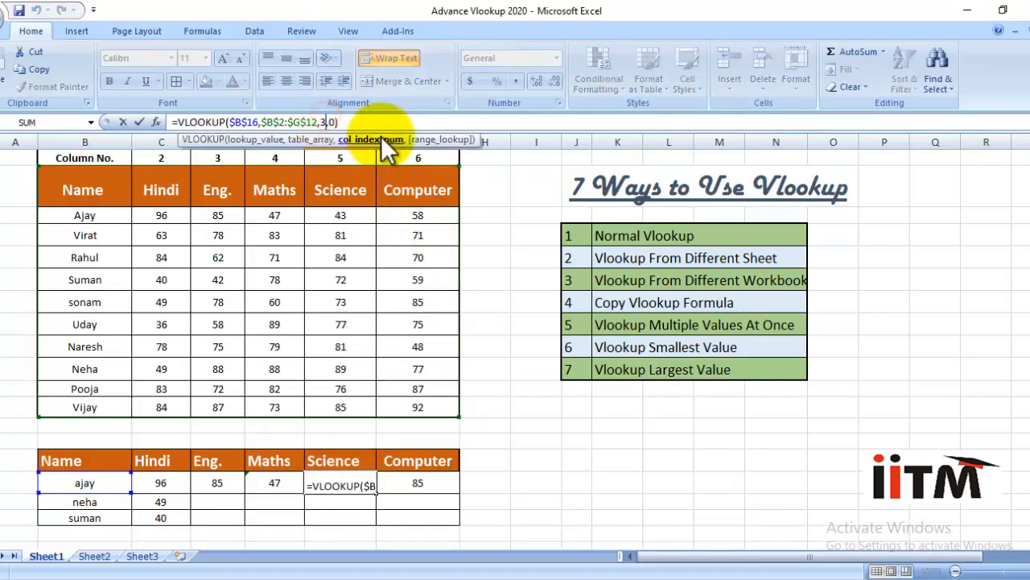
pyautogui.write('5')
pyautogui.press('Return')
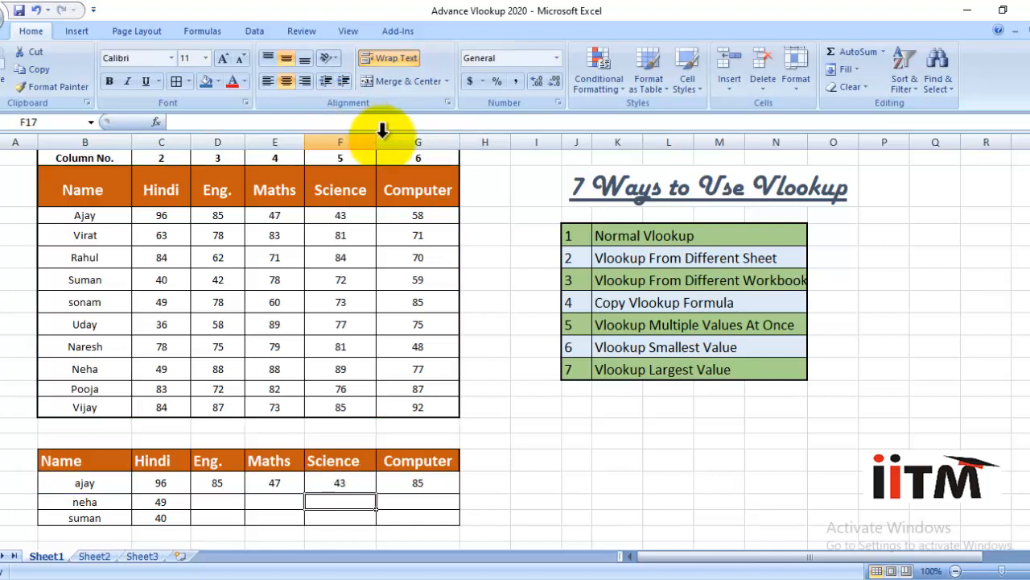
# - Set the VLOOKUP column index to 6 in the Computer cell G16
pyautogui.click(427, 482)
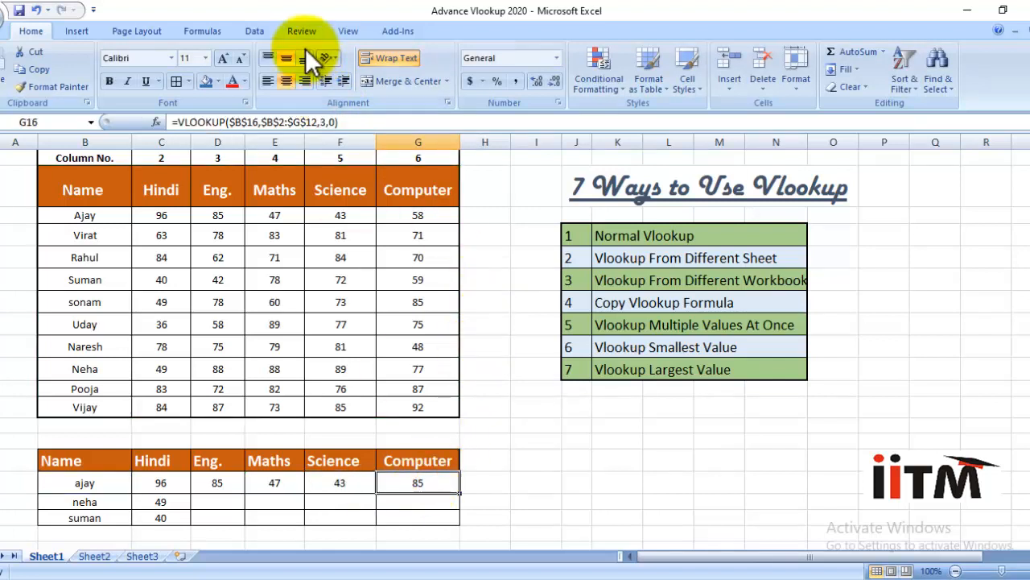
pyautogui.click(328, 121)
pyautogui.press('BackSpace')
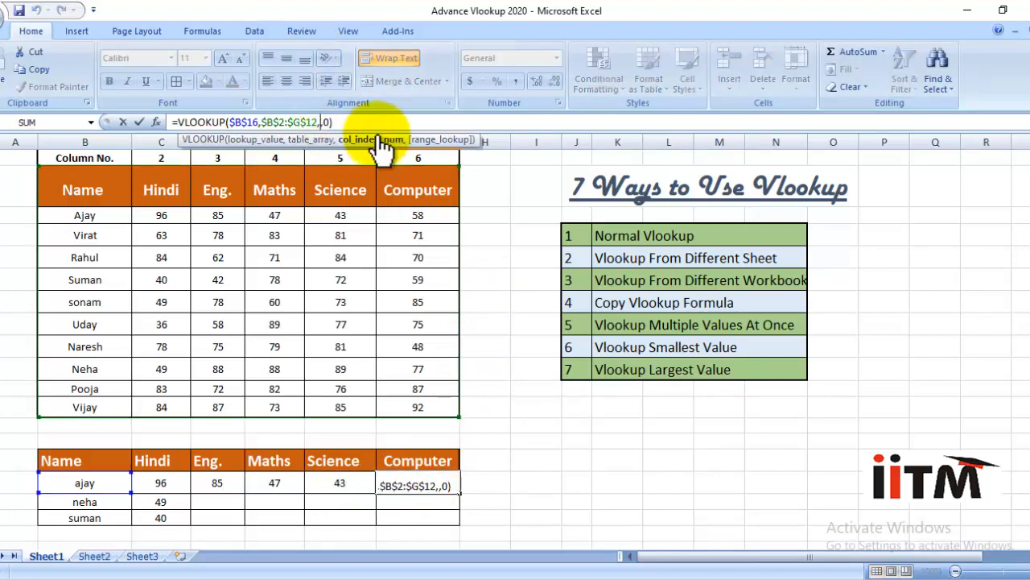
pyautogui.write('6')
pyautogui.press('Return')
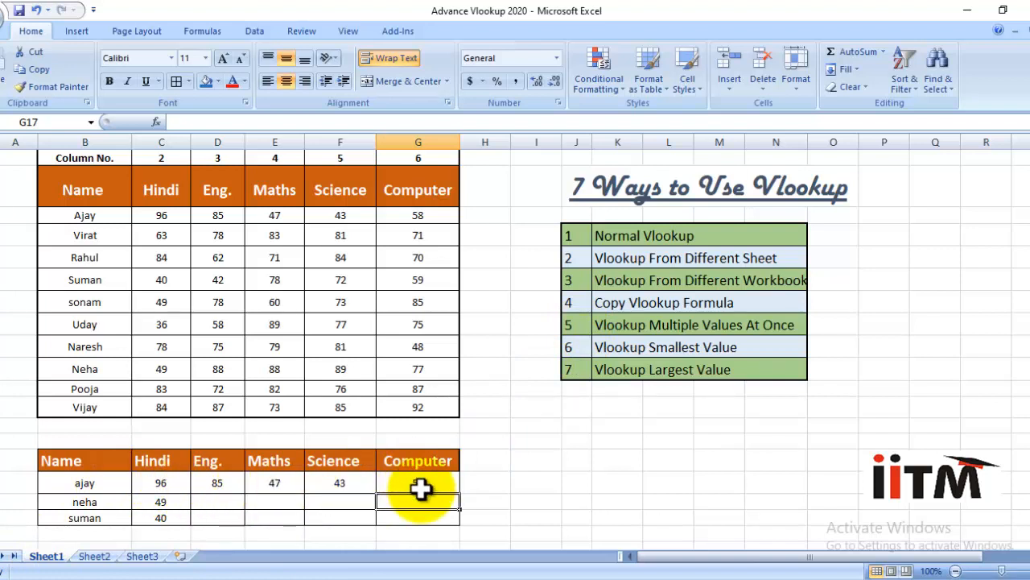
# - Clear all lookup formulas from C16:G18 in the lower results table
pyautogui.moveTo(161, 483); pyautogui.dragTo(411, 519)
pyautogui.press('Delete')
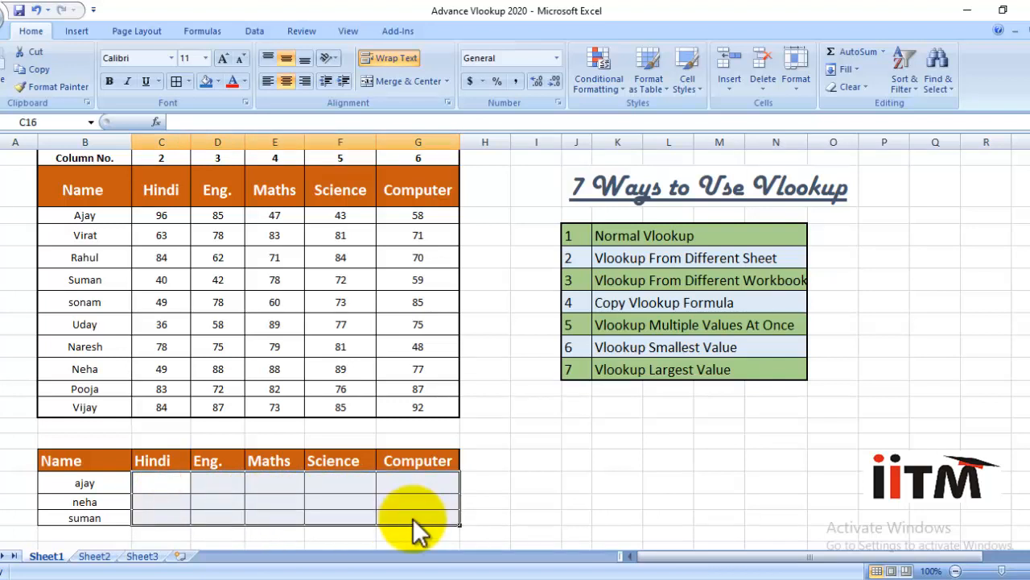
pyautogui.click(575, 497)
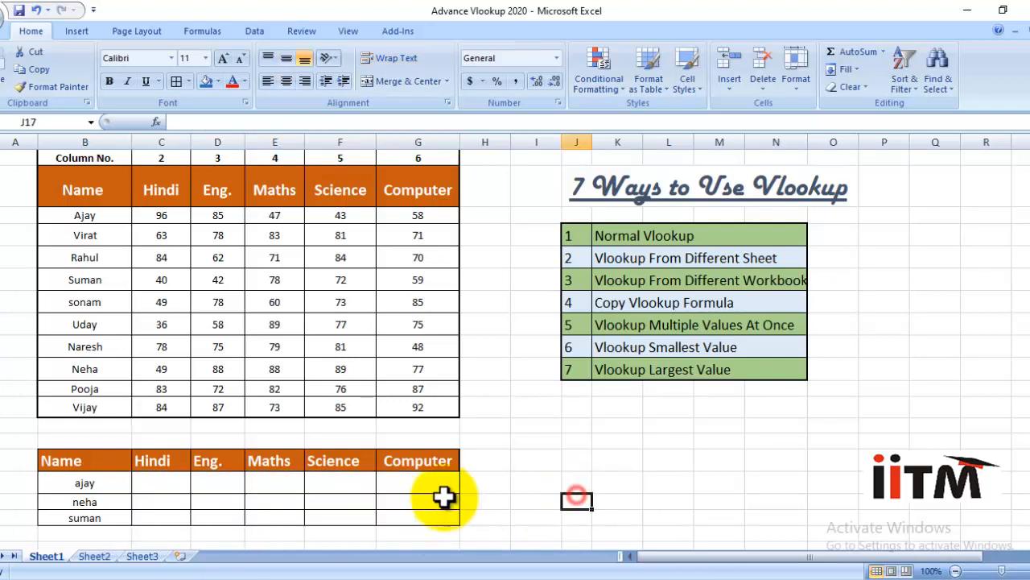
pyautogui.click(169, 480)
pyautogui.write('=')
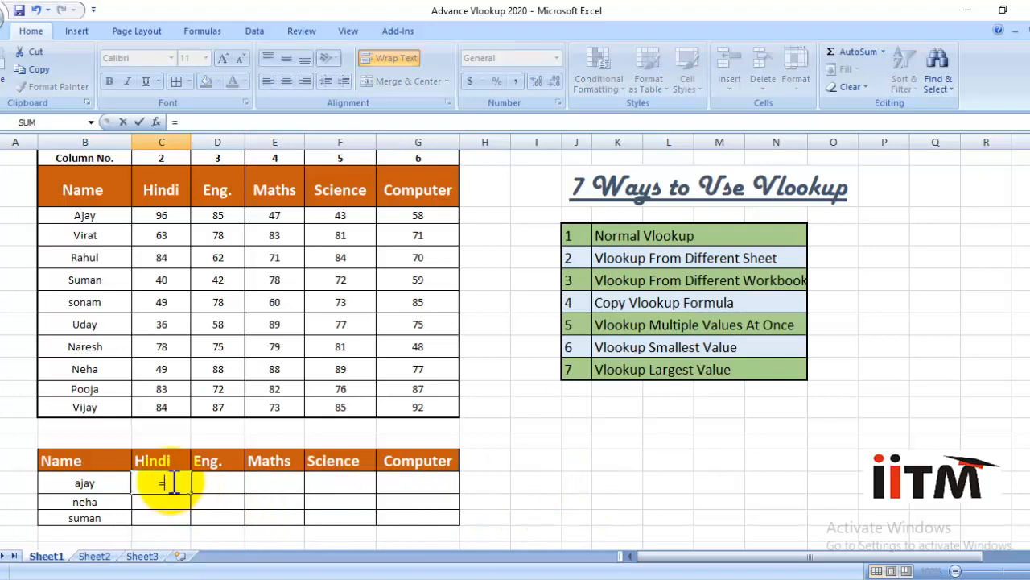
pyautogui.write('vlook')
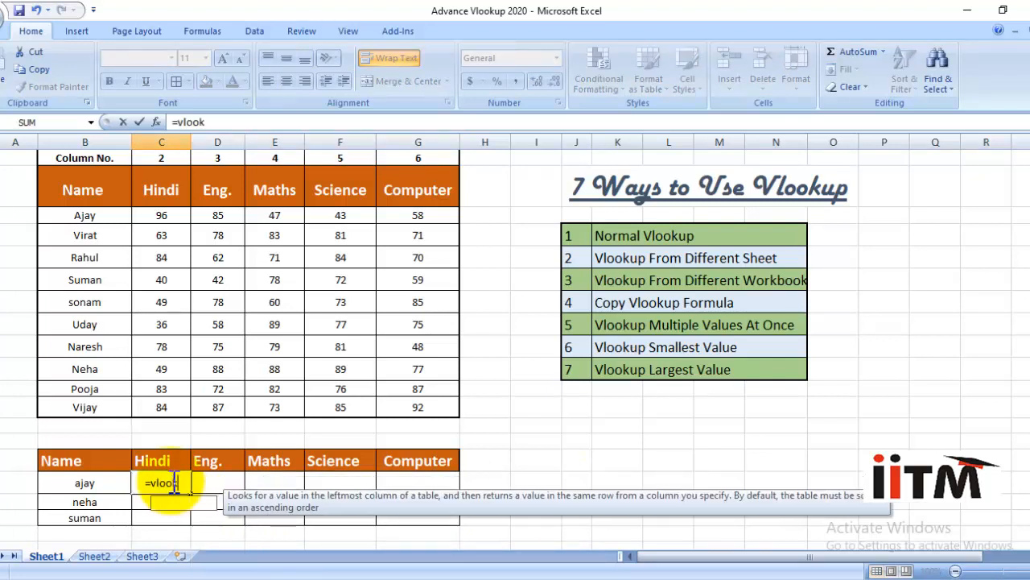
pyautogui.write('up')
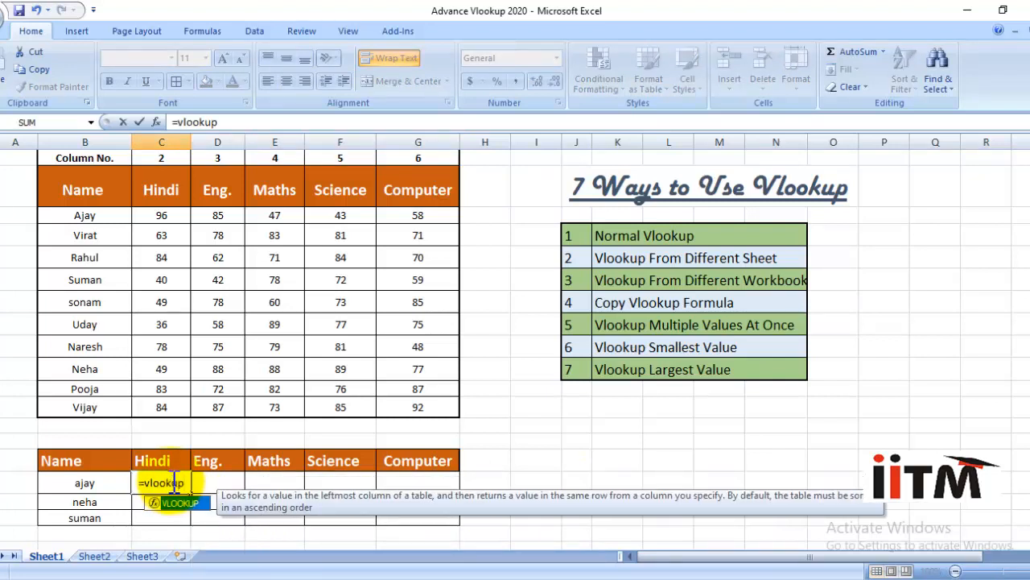
pyautogui.write('(')
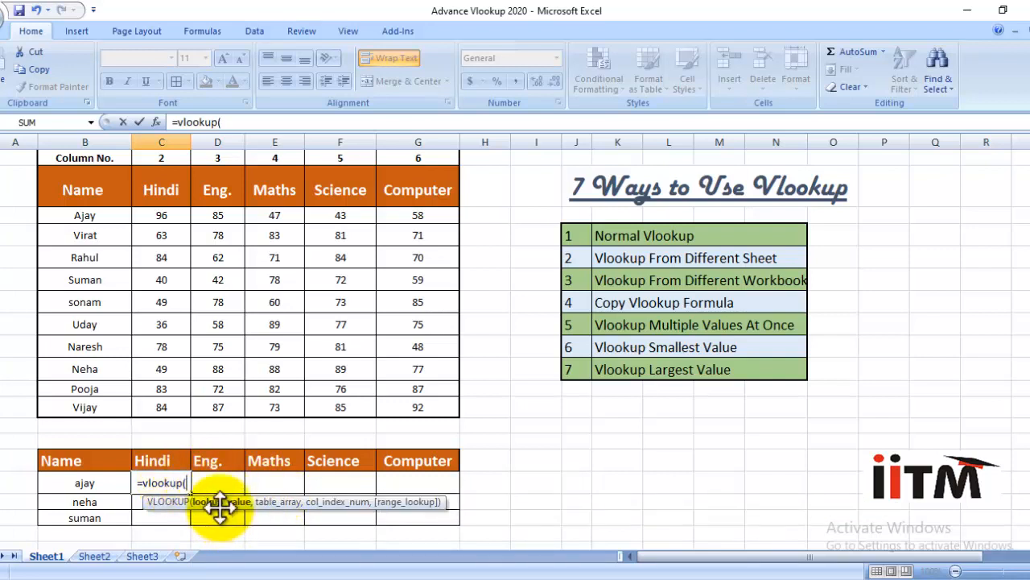
pyautogui.click(83, 483)
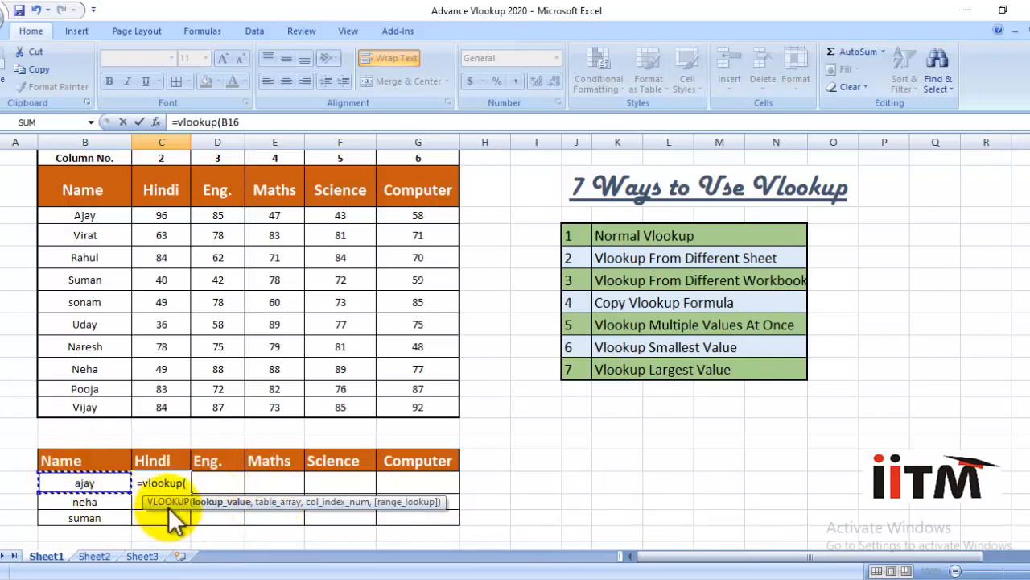
pyautogui.press('BackSpace')
pyautogui.press('BackSpace')
pyautogui.press('BackSpace')
pyautogui.press('BackSpace')
pyautogui.press('BackSpace')
pyautogui.press('BackSpace')
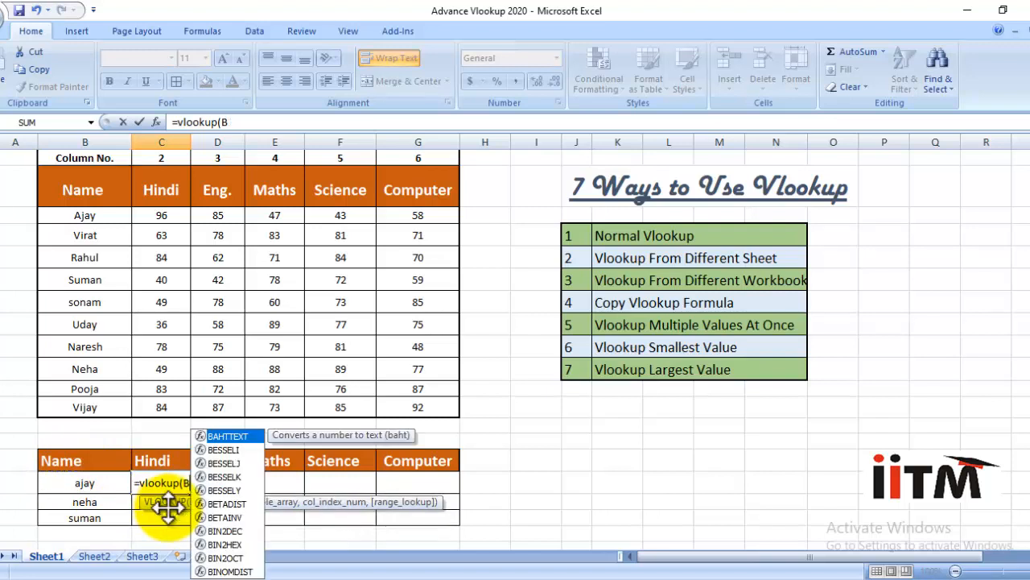
pyautogui.press('Escape')
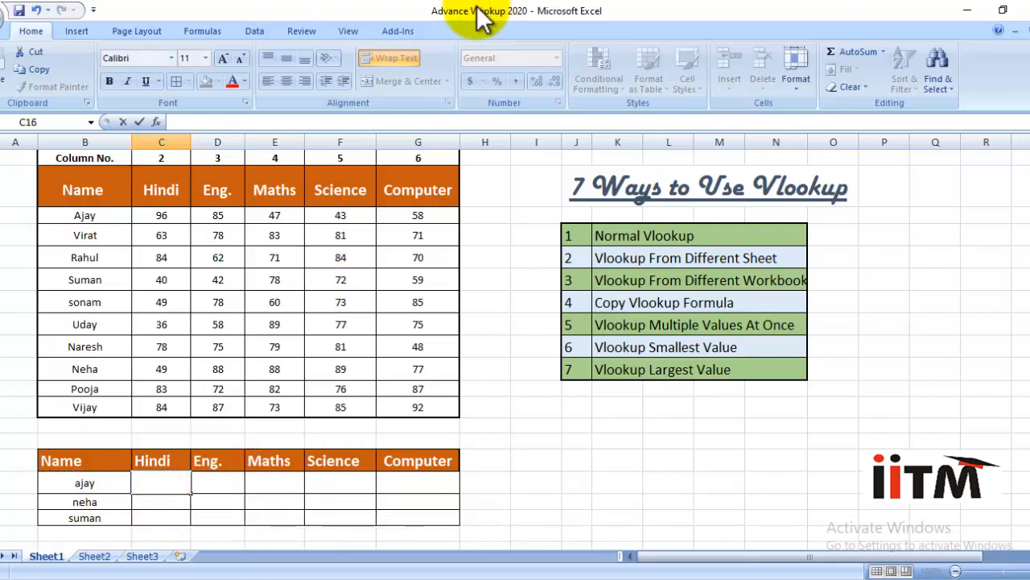
pyautogui.click(551, 459)
pyautogui.click(173, 478)
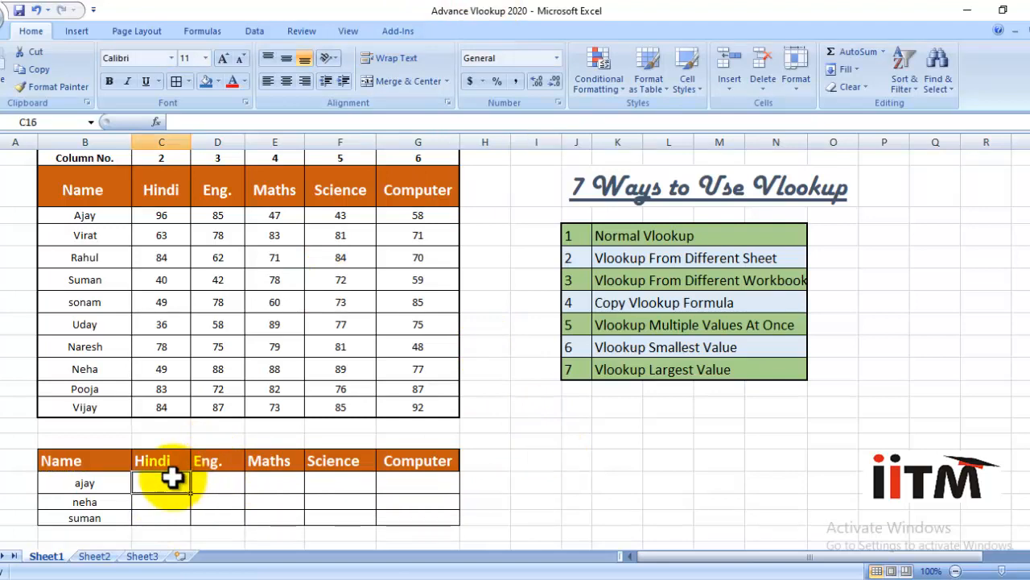
pyautogui.moveTo(172, 478); pyautogui.dragTo(451, 442)
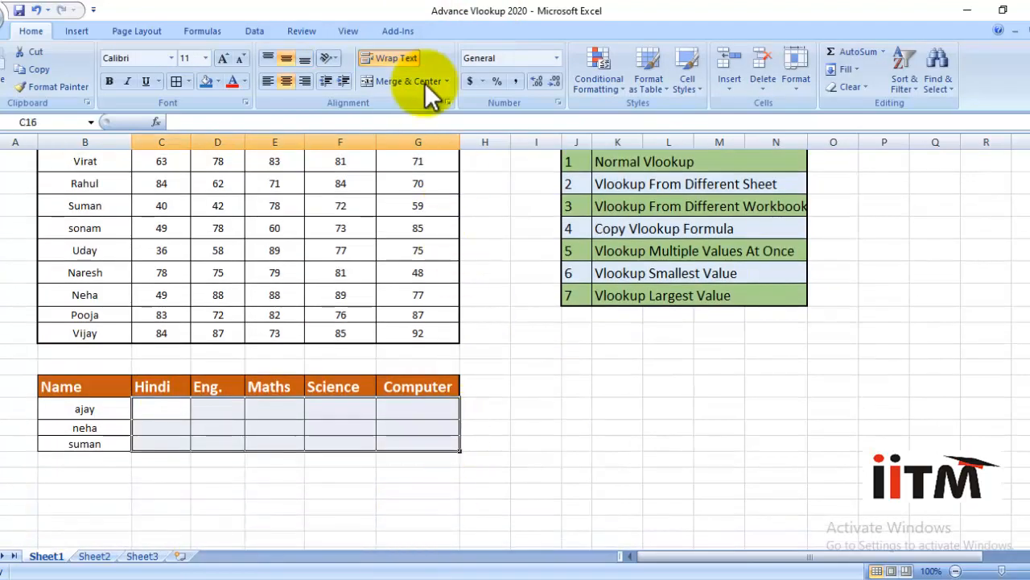
# - Start a VLOOKUP formula in C16 with the absolute reference $B$16 as its lookup value
pyautogui.click(184, 412)
pyautogui.write('=vl')
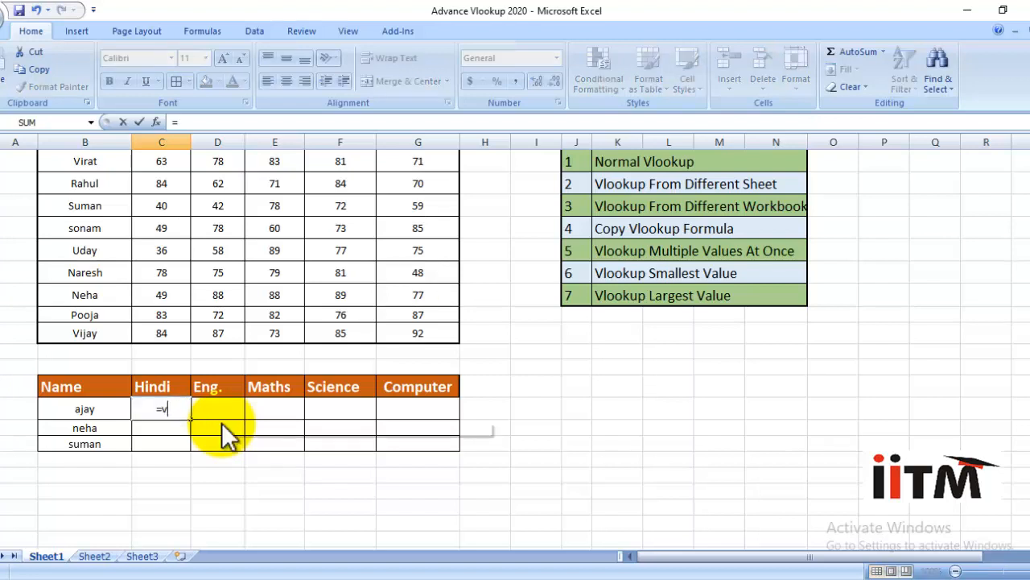
pyautogui.write('ookup')
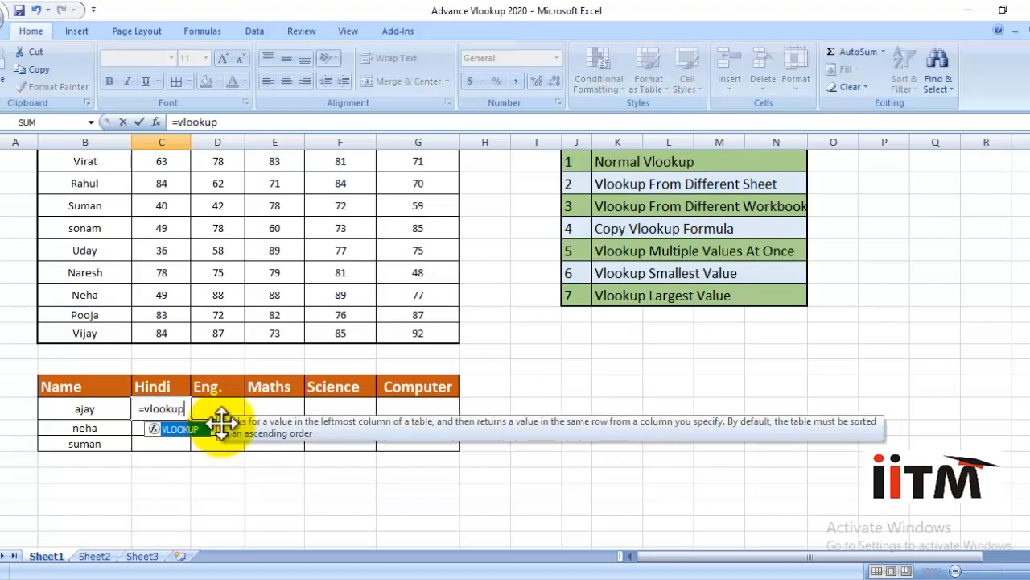
pyautogui.write('(')
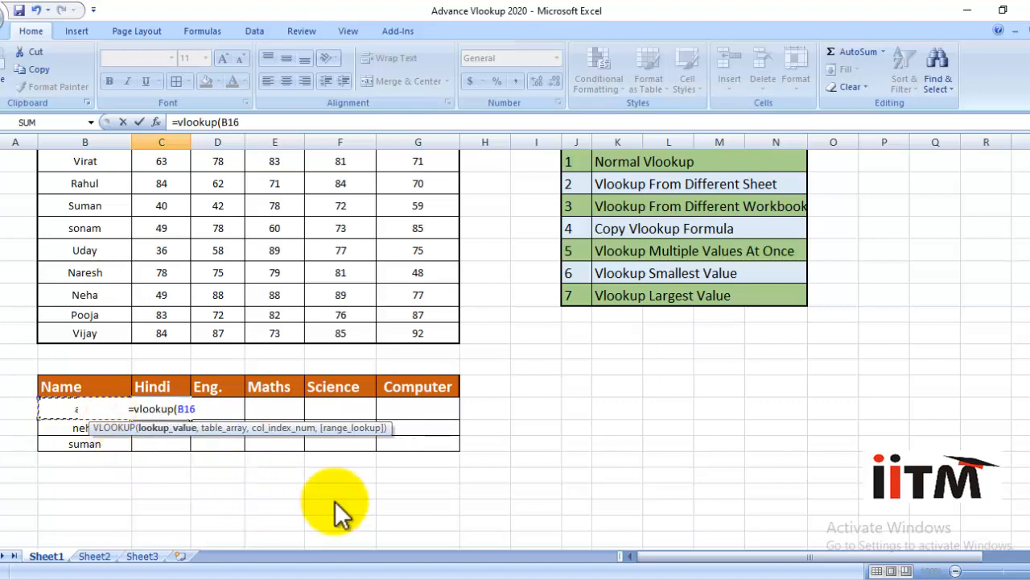
pyautogui.press('F4')
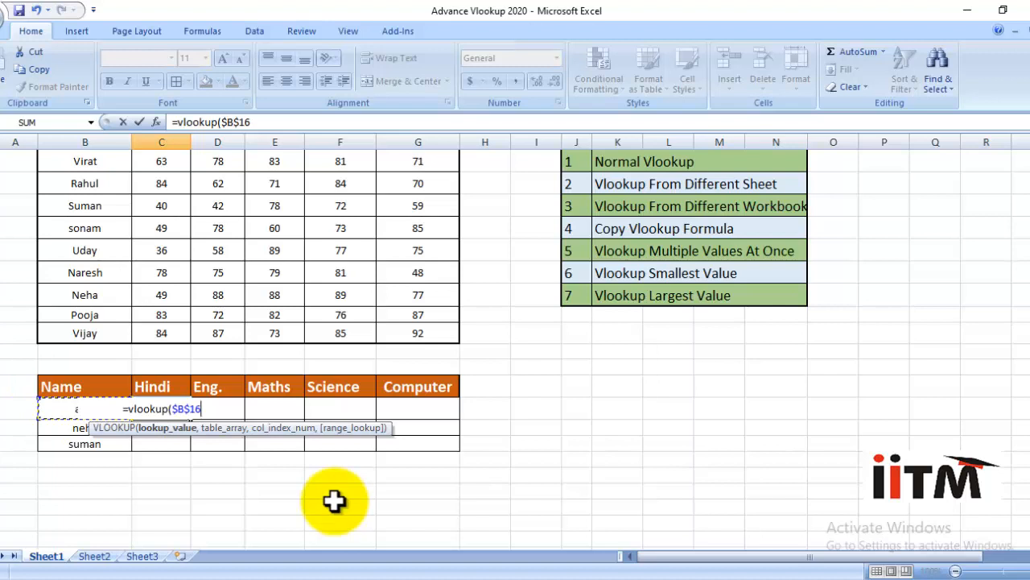
pyautogui.write(',')
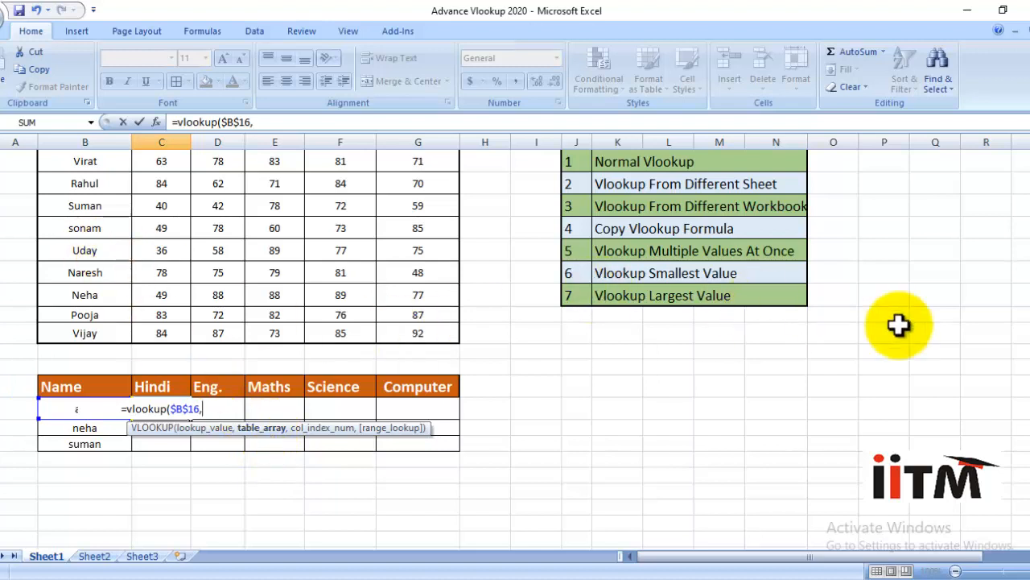
# - Add the marks table as the absolute table array $B$2:$G$12 in the C16 formula
pyautogui.moveTo(1028, 354); pyautogui.dragTo(1028, 319)
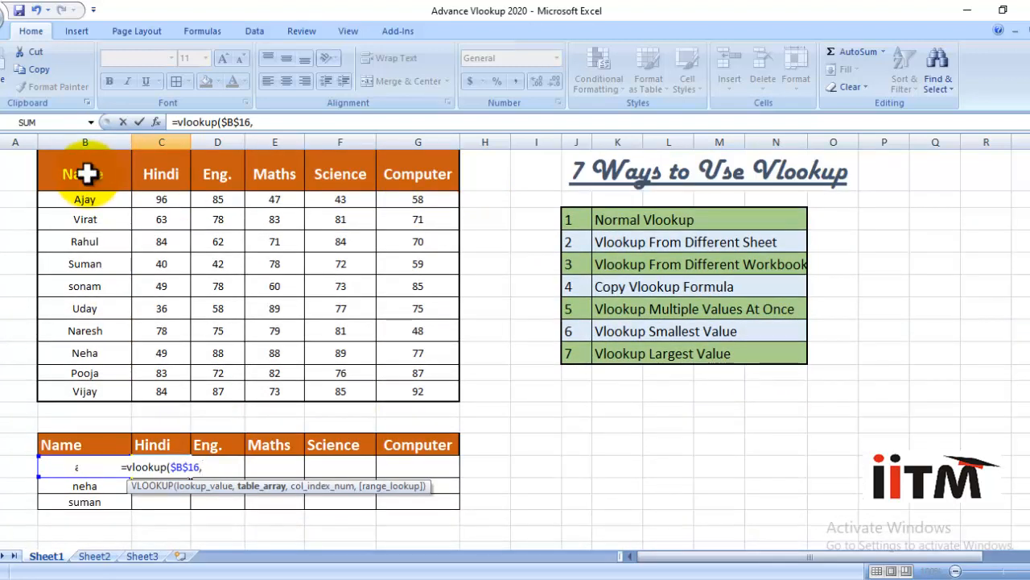
pyautogui.moveTo(87, 173); pyautogui.dragTo(397, 388)
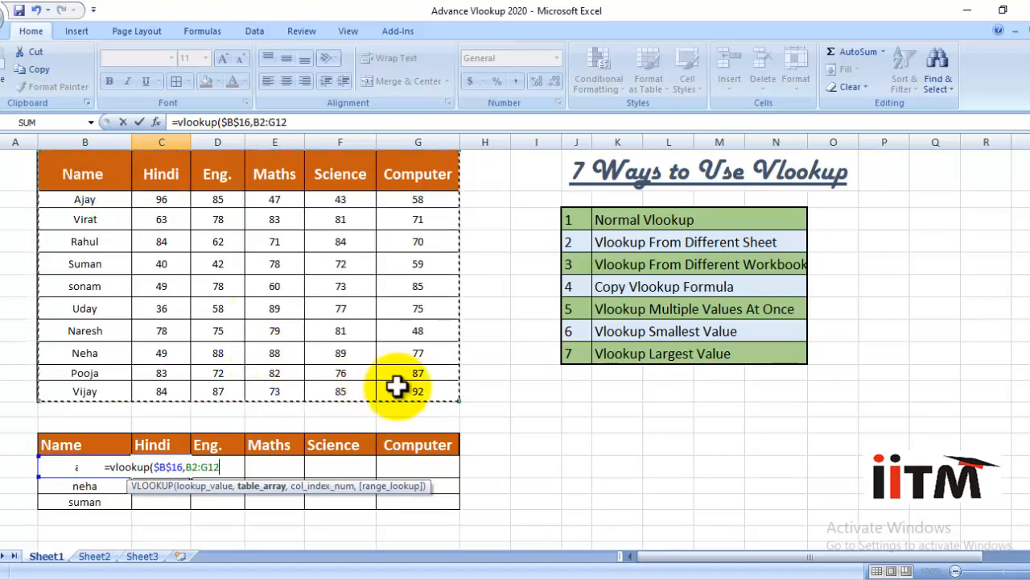
pyautogui.press('F4')
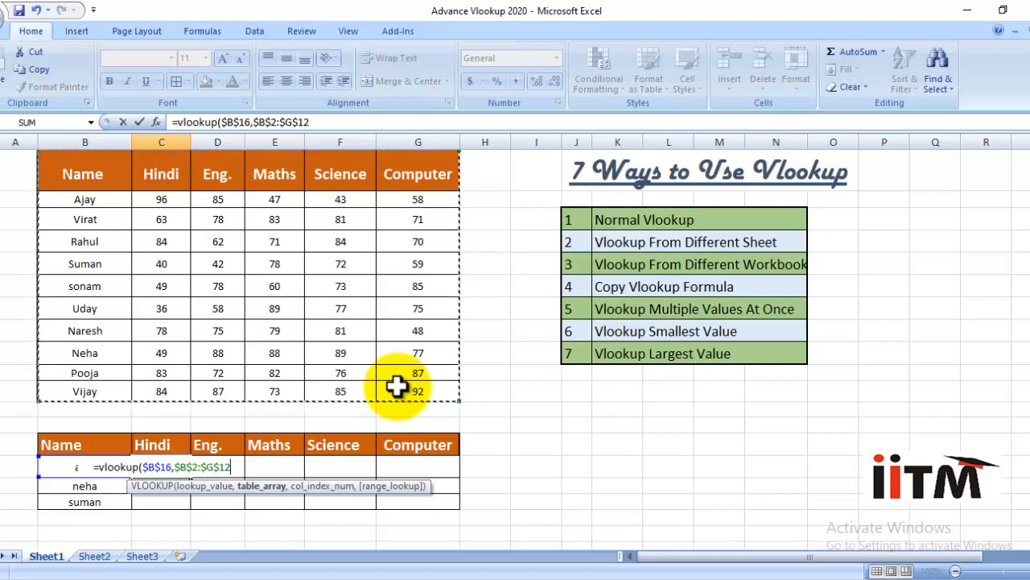
pyautogui.write(',')
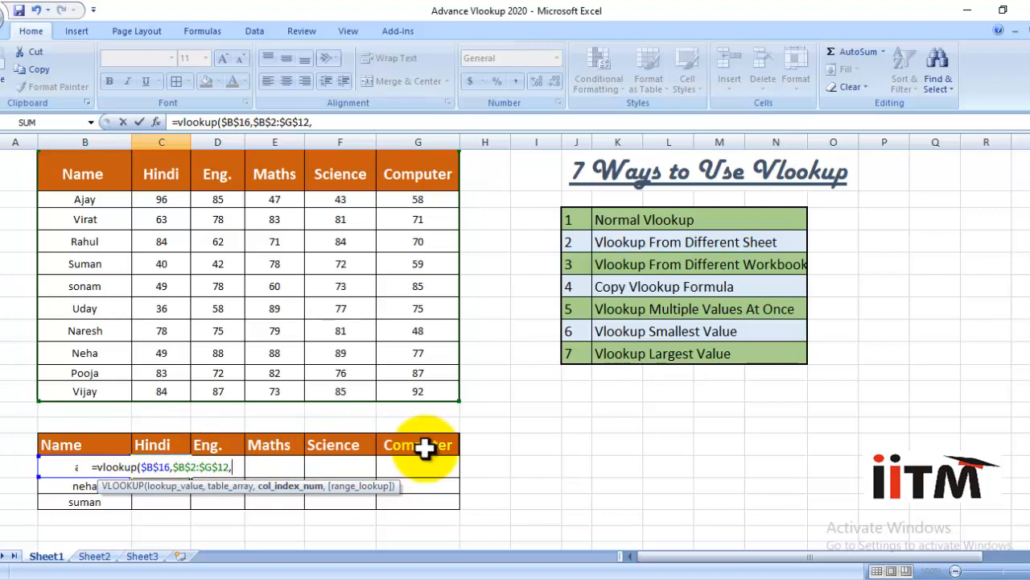
# - Add COLUMNS over the Name and Hindi headers, written as $B$2:C2, as the column index in the C16 formula
pyautogui.write('c')
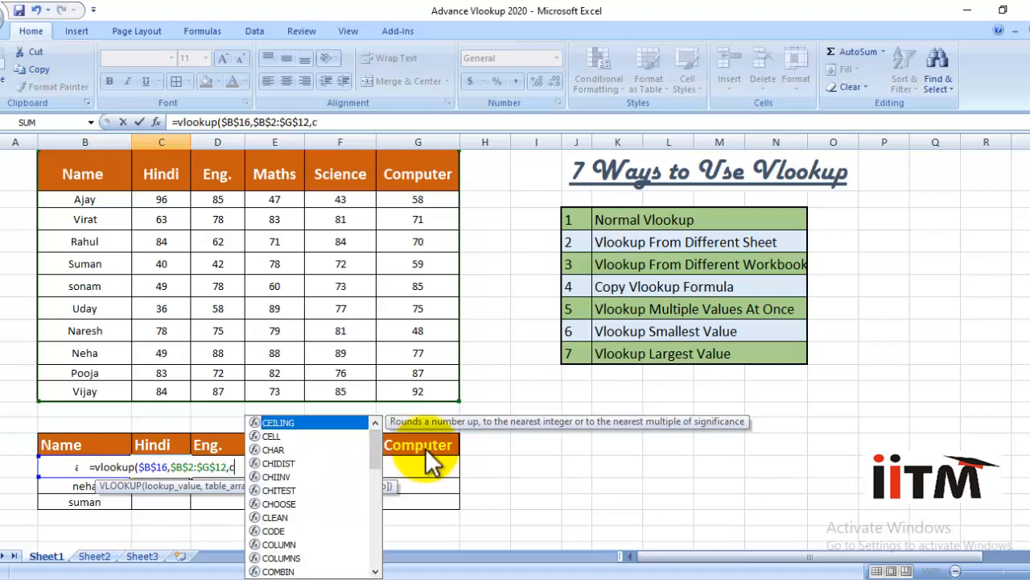
pyautogui.write('ol')
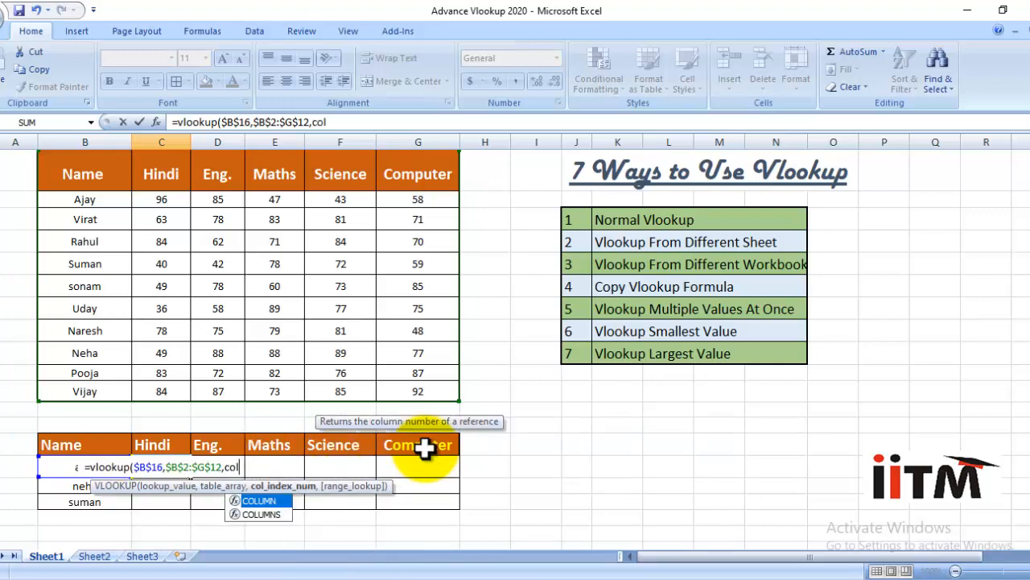
pyautogui.write('umn')
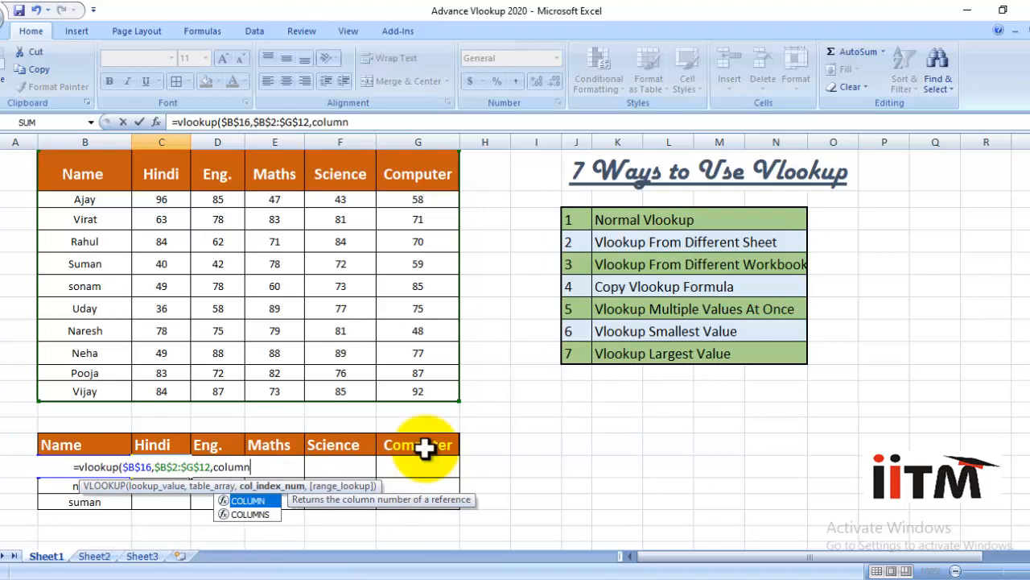
pyautogui.write('s')
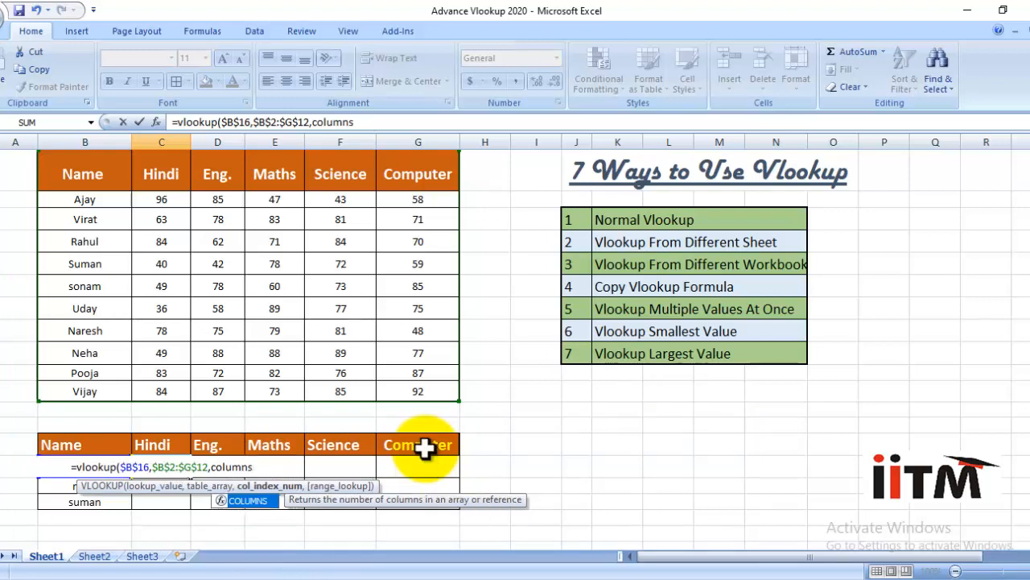
pyautogui.write('(')
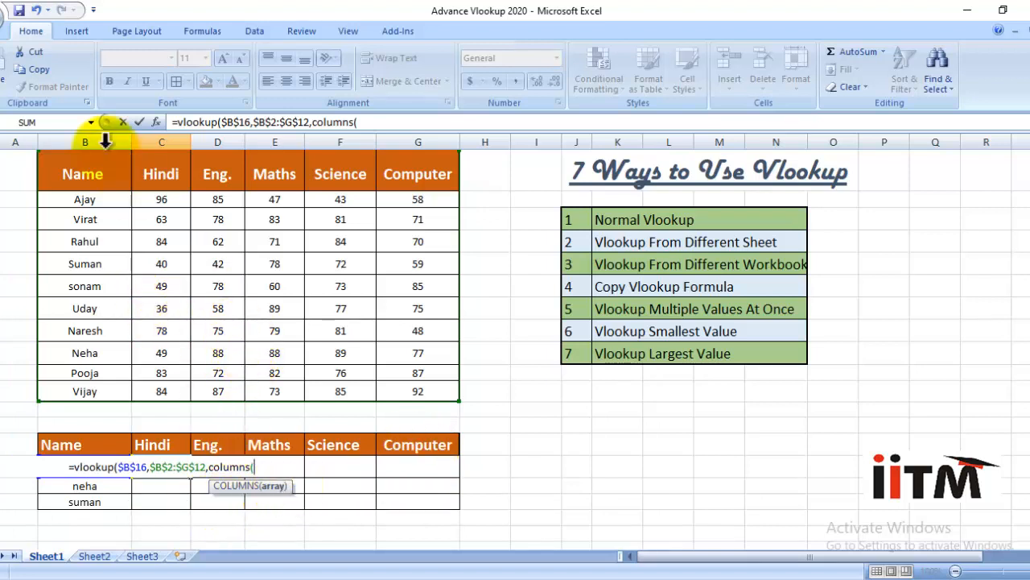
pyautogui.moveTo(75, 165); pyautogui.dragTo(151, 170)
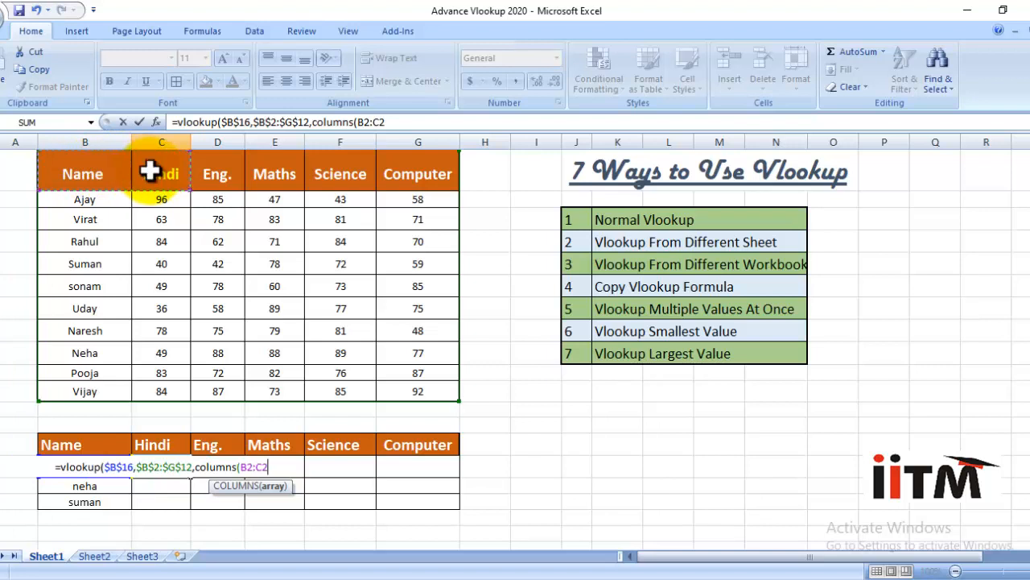
pyautogui.click(249, 467)
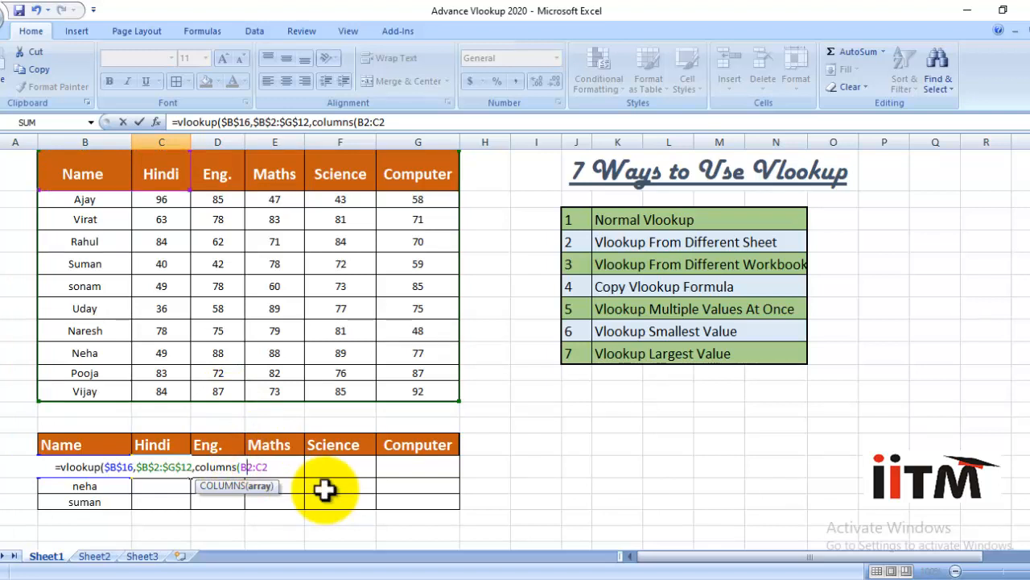
pyautogui.press('F4')
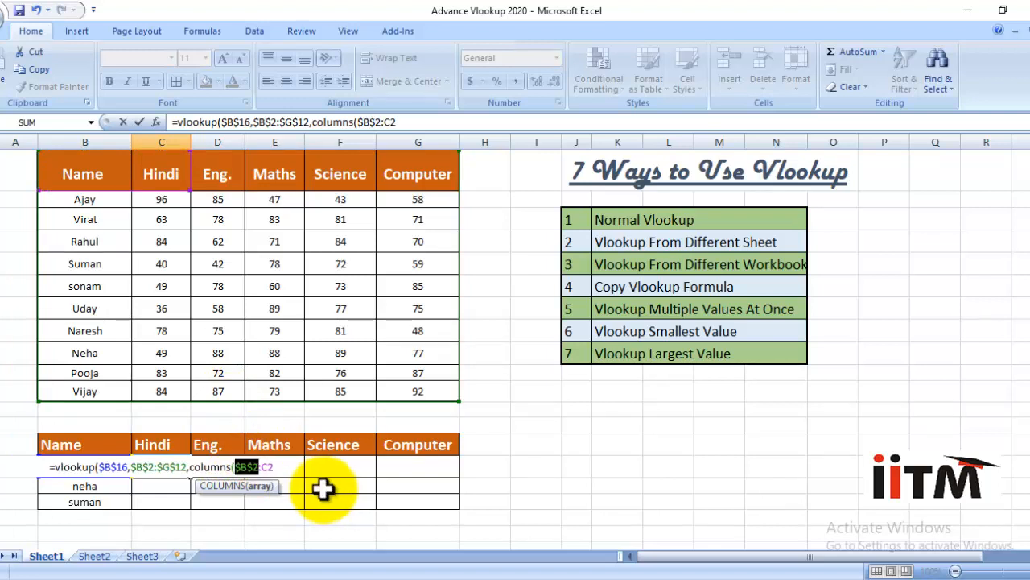
pyautogui.click(281, 466)
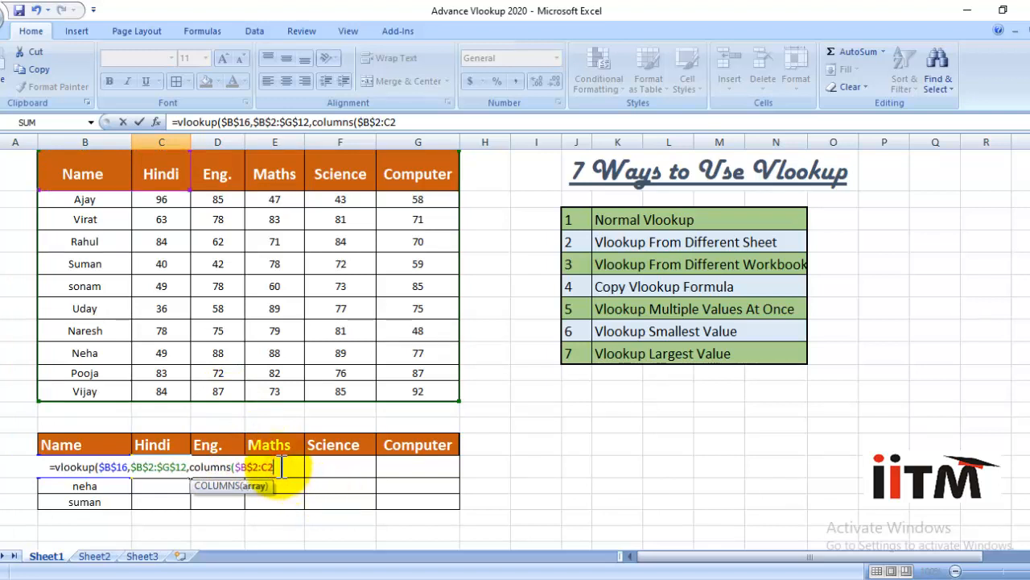
# - Close the COLUMNS function and complete the C16 VLOOKUP with 0 as its range lookup
pyautogui.write('),')
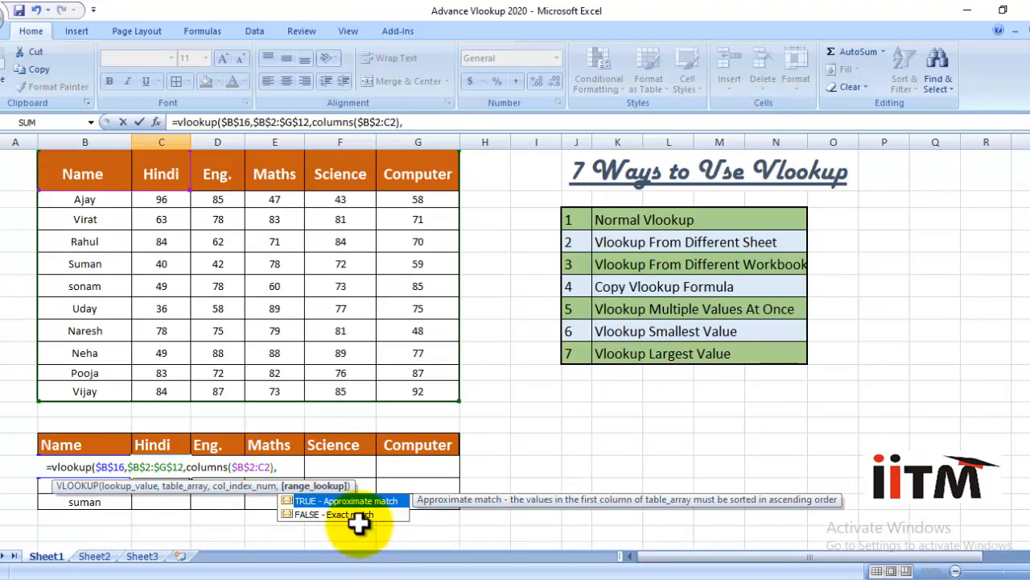
pyautogui.write('0')
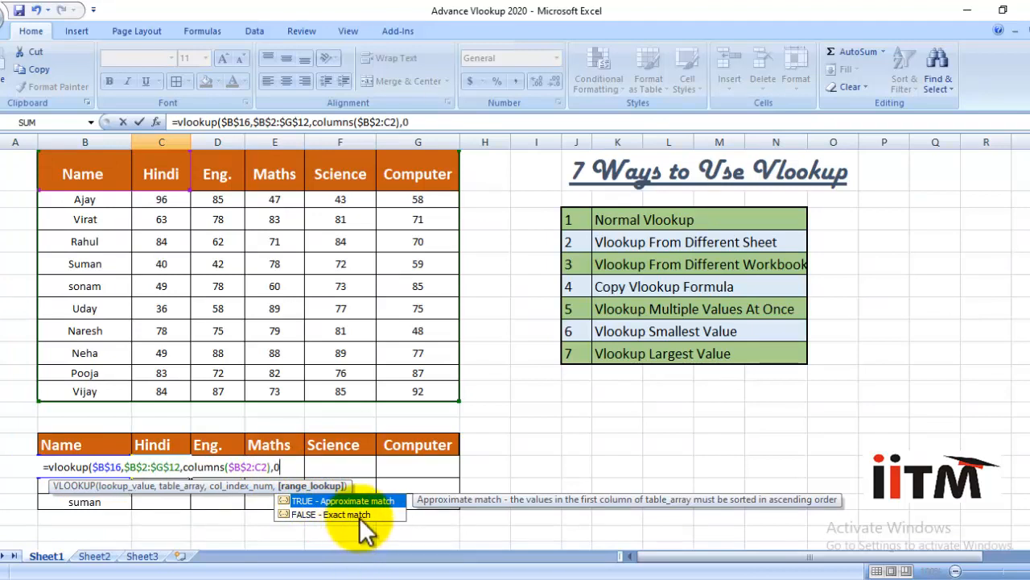
pyautogui.write(')')
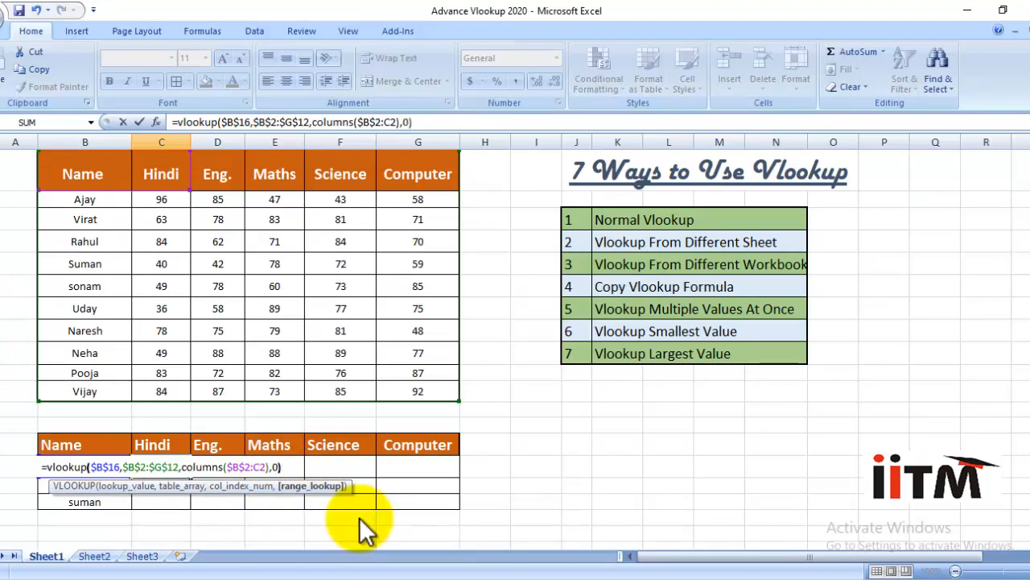
pyautogui.press('Return')
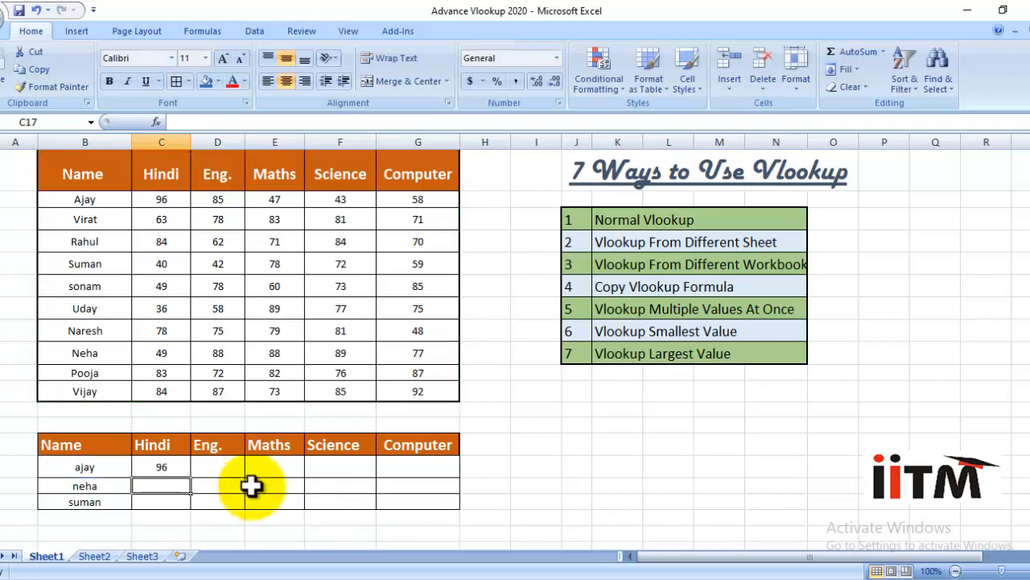
# - Fill the C16 lookup formula across through the Computer cell G16 and clear C16:G16
pyautogui.click(176, 468)
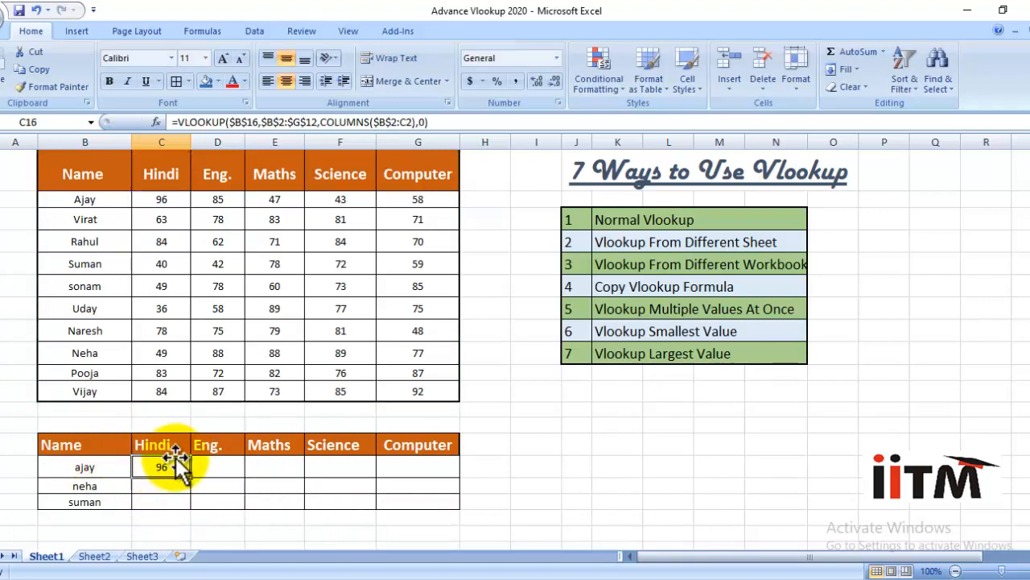
pyautogui.moveTo(195, 480); pyautogui.dragTo(426, 473)
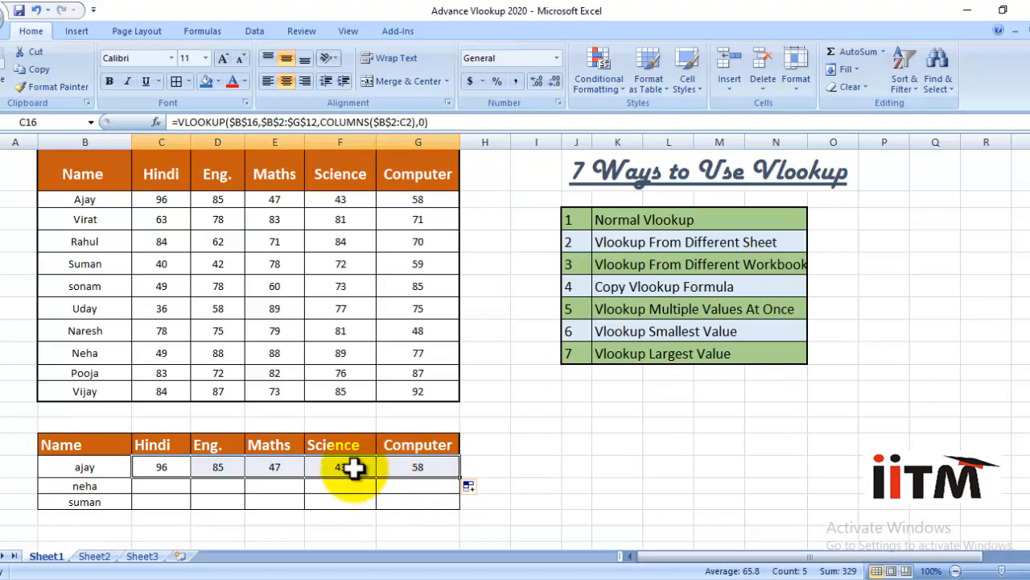
pyautogui.press('Delete')
# - Start a VLOOKUP formula for the whole selection C17:G17 with the absolute reference $B$17 as its lookup value
pyautogui.click(166, 484)
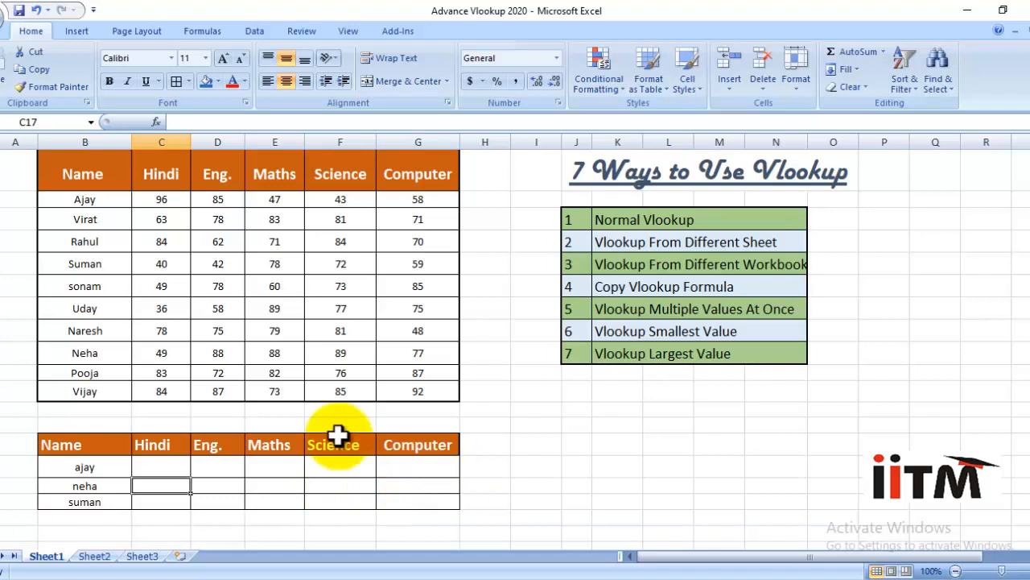
pyautogui.moveTo(163, 485); pyautogui.dragTo(420, 486)
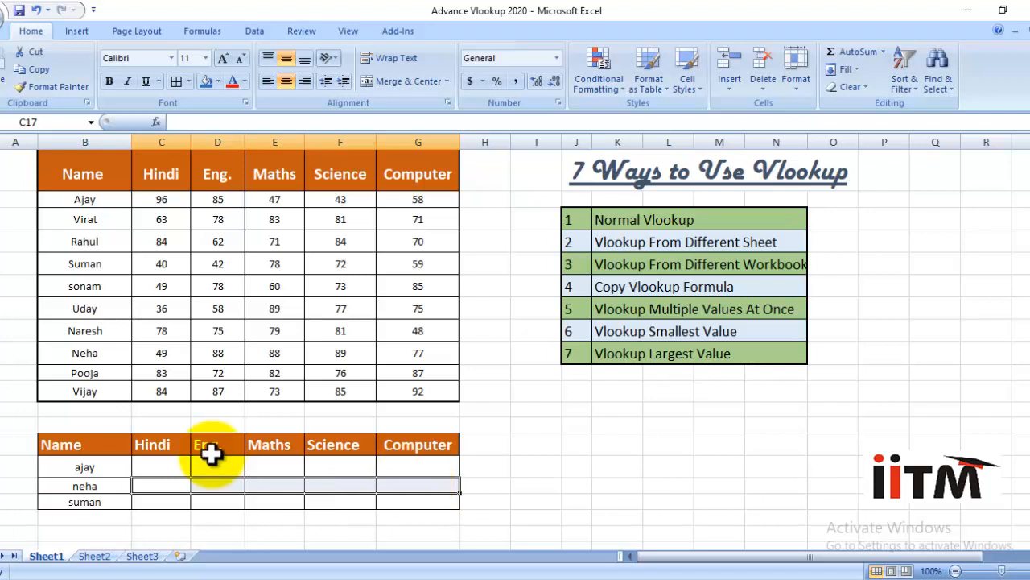
pyautogui.click(188, 124)
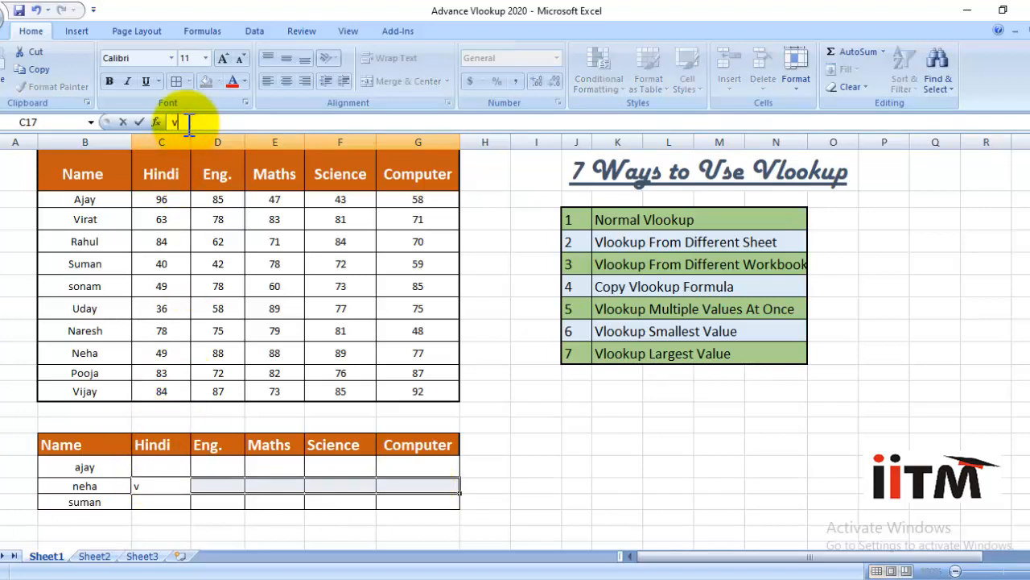
pyautogui.write('=vlo')
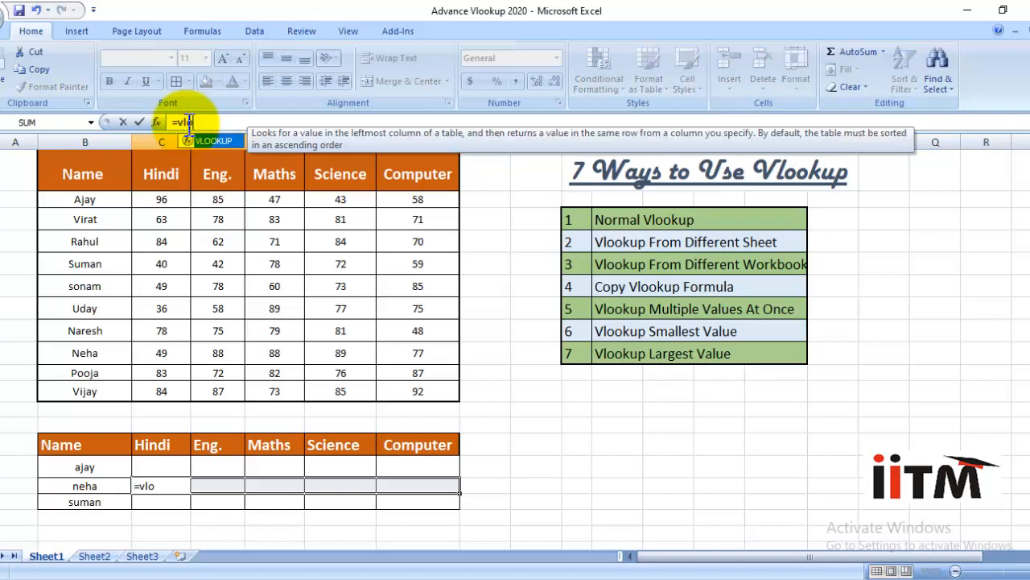
pyautogui.write('okup(')
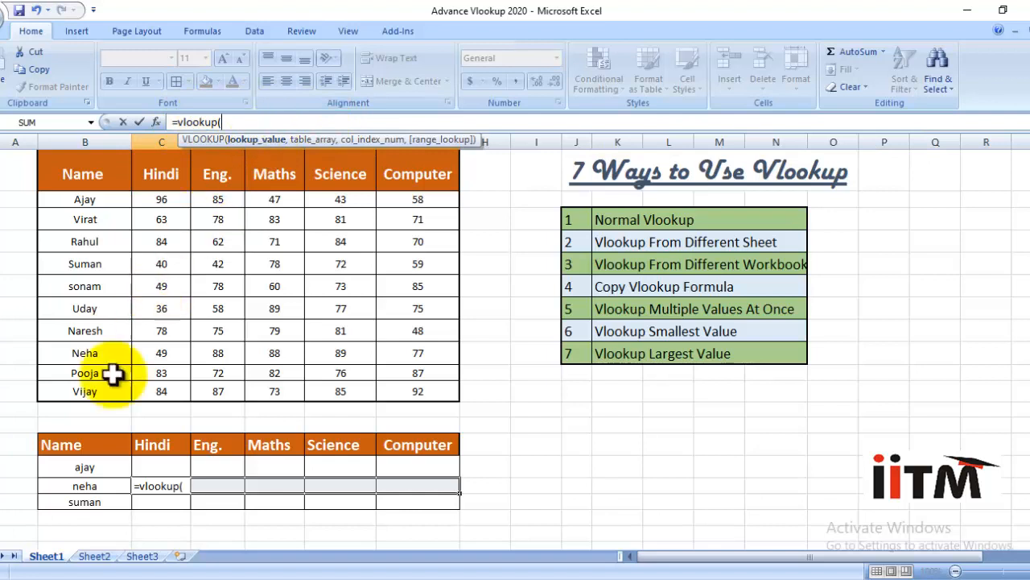
pyautogui.click(84, 486)
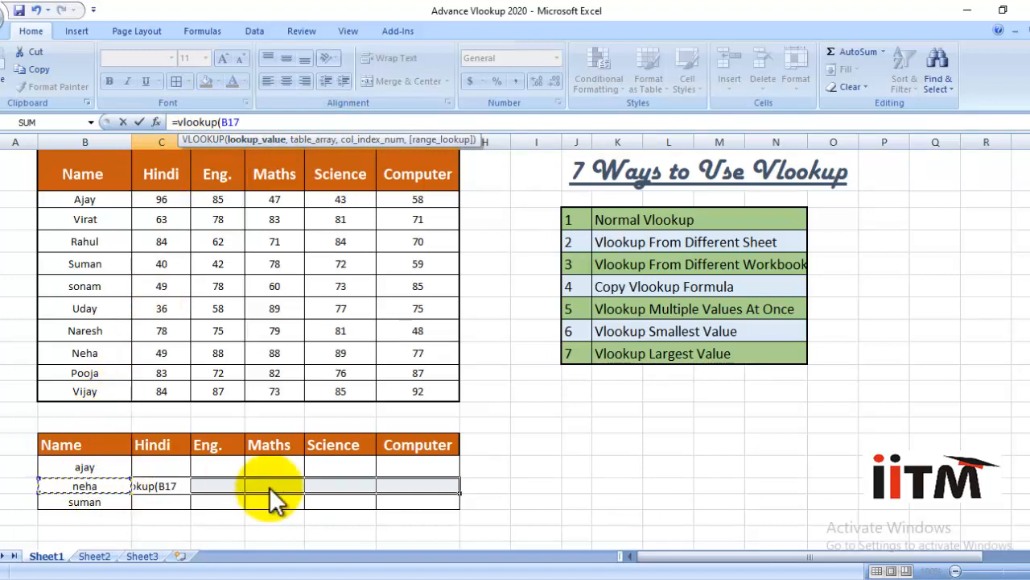
pyautogui.press('F4')
pyautogui.write(',')
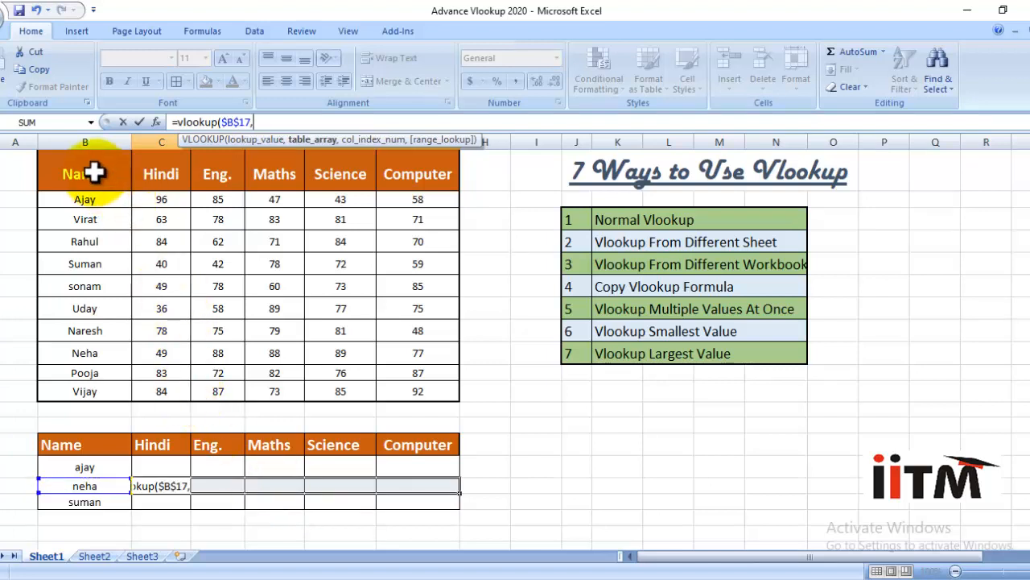
# - Add the marks table as the absolute table array $B$2:$G$12 in the C17 formula
pyautogui.moveTo(85, 174); pyautogui.dragTo(414, 386)
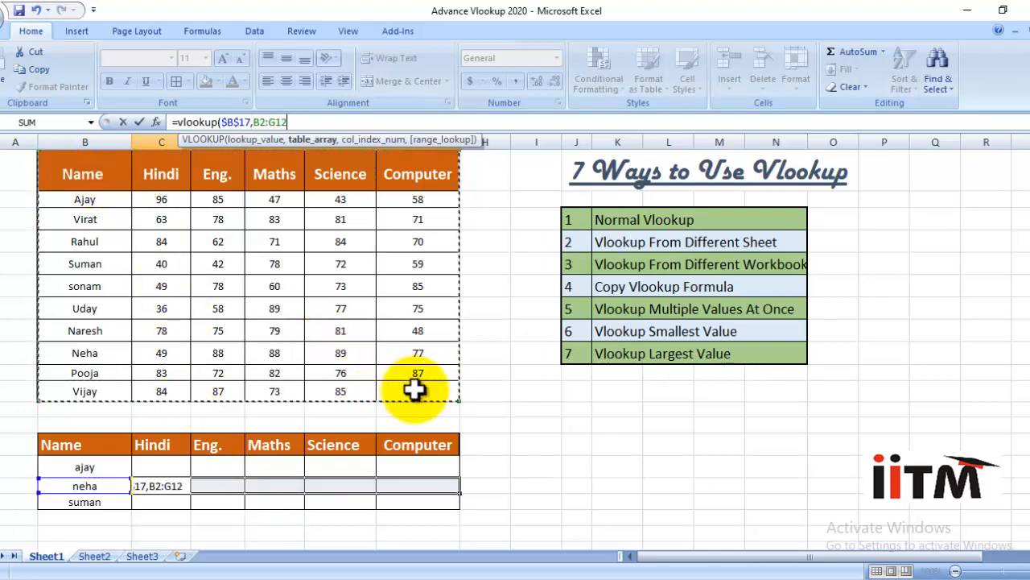
pyautogui.press('F4')
pyautogui.write(',')
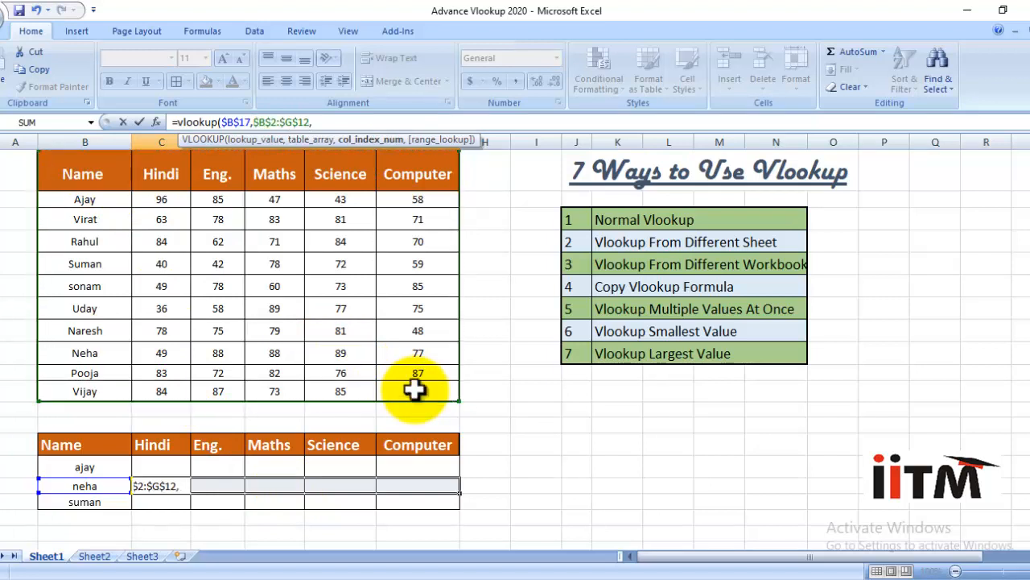
# - Add COLUMNS over $B$2:C2 as the column index in the C17 formula, locking only the first reference
pyautogui.write('column')
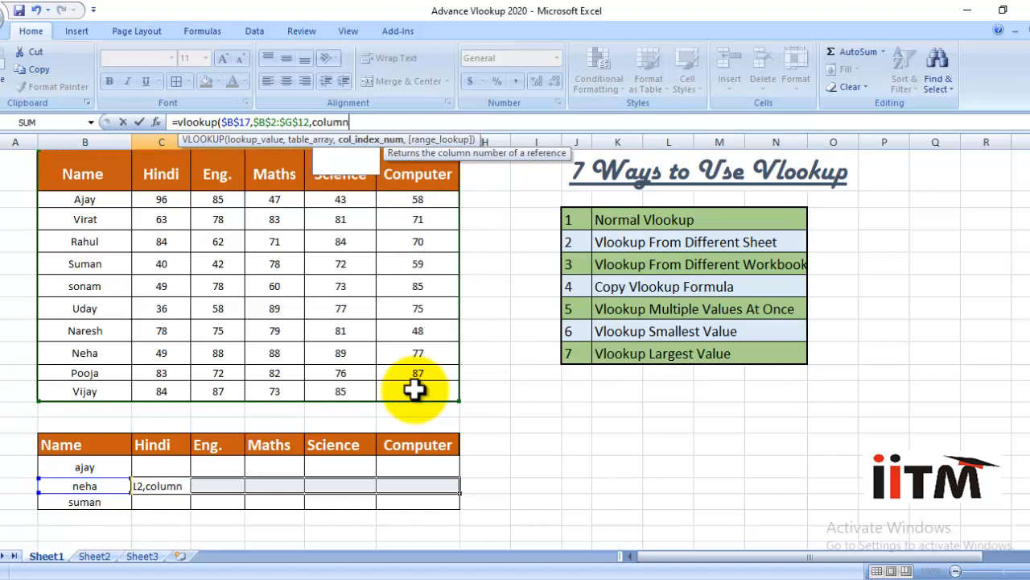
pyautogui.write('s')
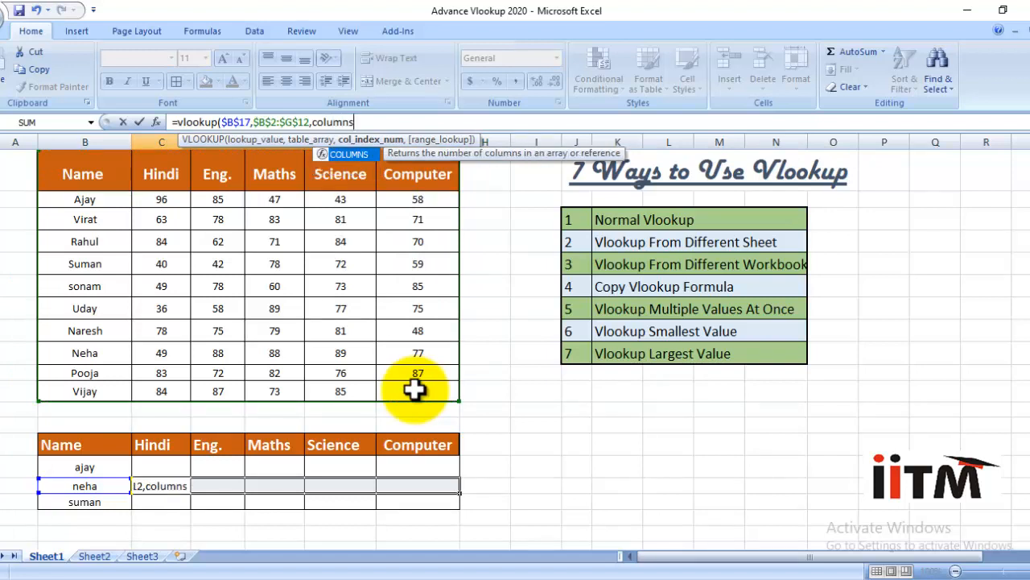
pyautogui.write('(')
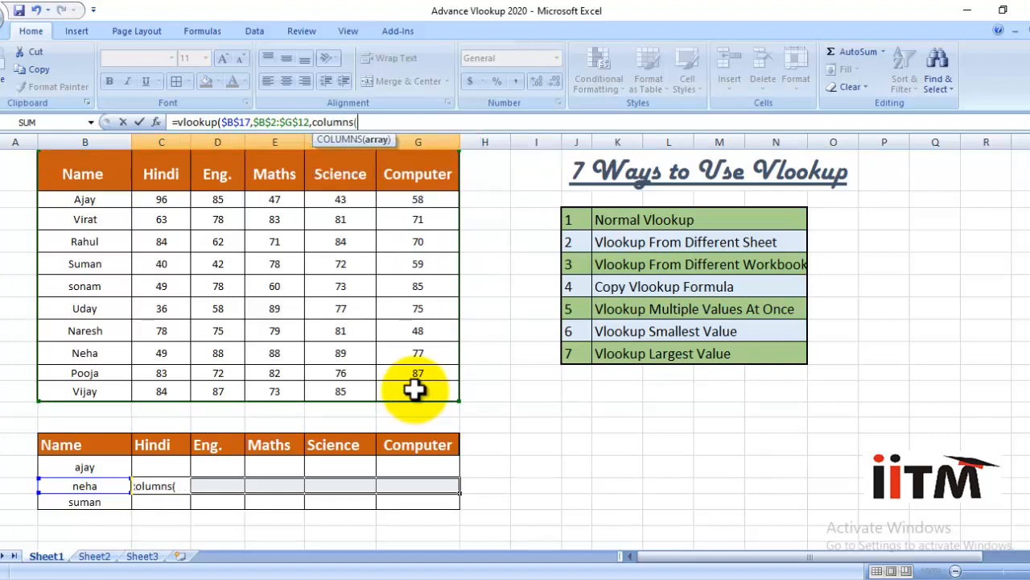
pyautogui.moveTo(85, 170); pyautogui.dragTo(151, 178)
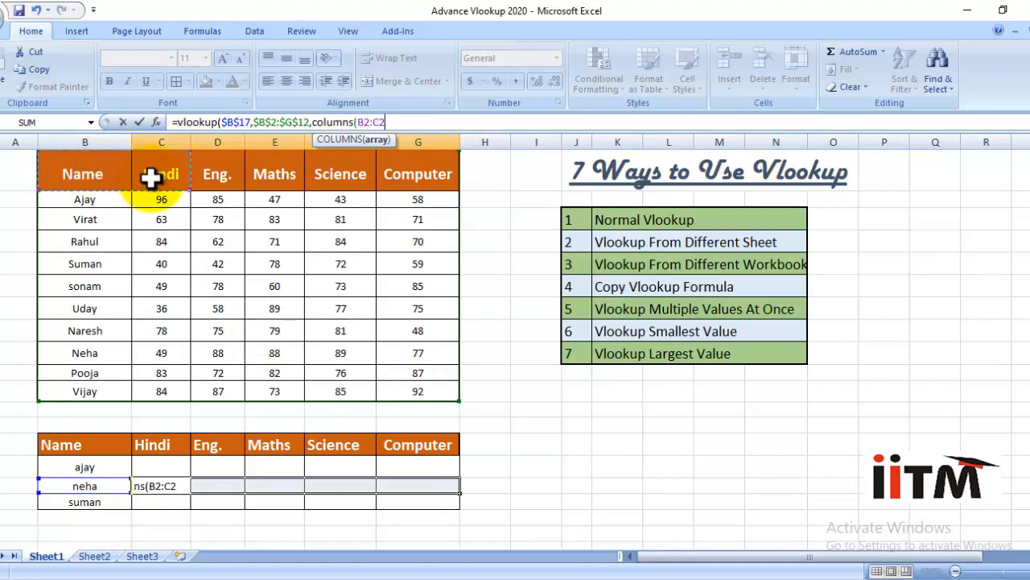
pyautogui.click(361, 121)
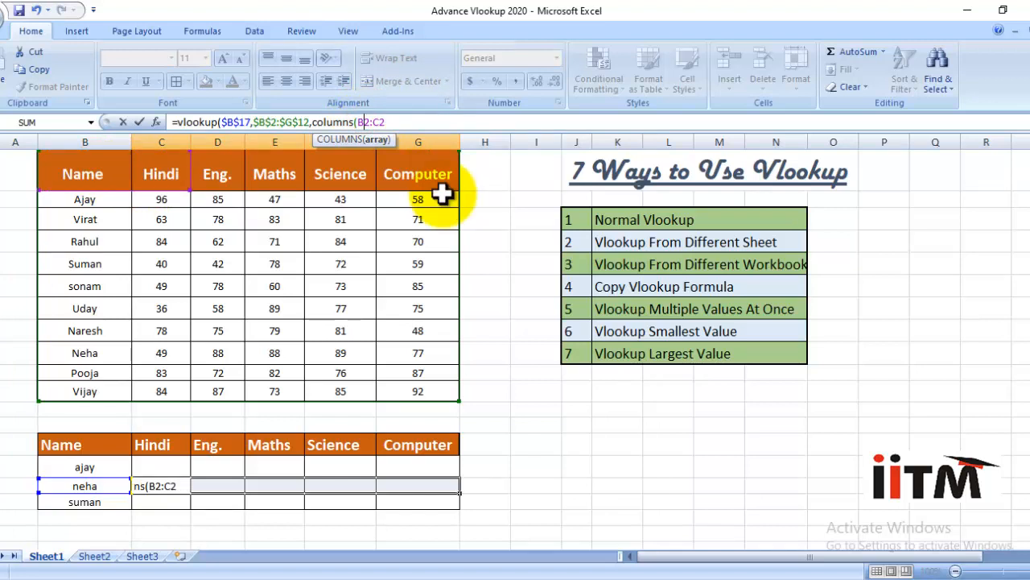
pyautogui.press('F4')
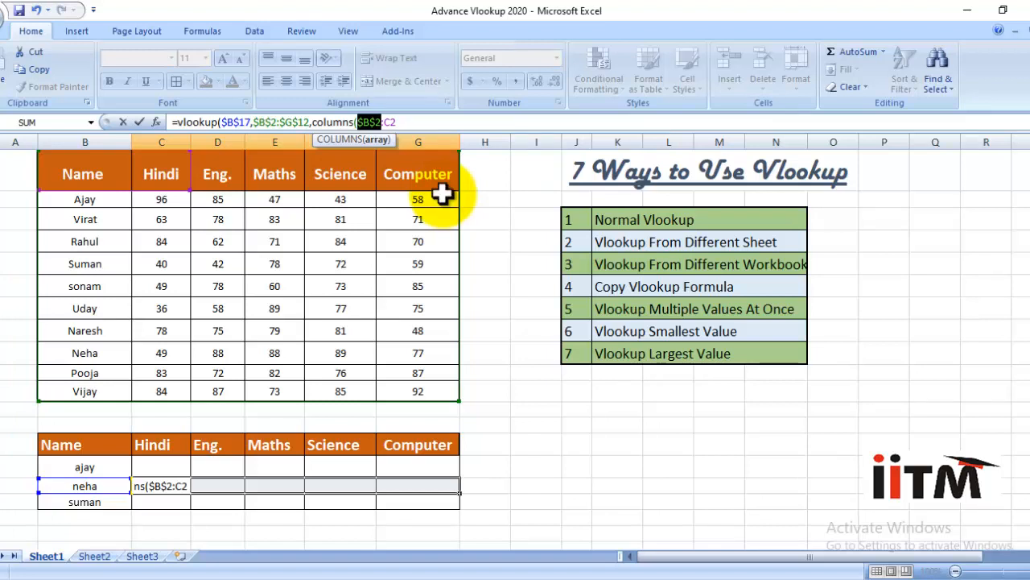
pyautogui.click(397, 122)
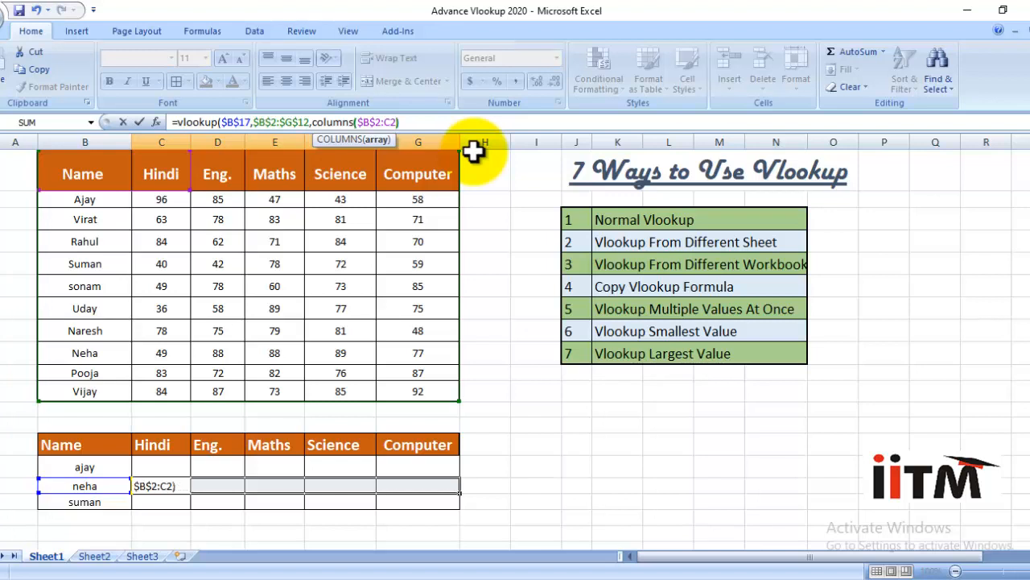
# - Complete the VLOOKUP with range lookup 0 and enter it into all cells of C17:G17 at once
pyautogui.write('),0')
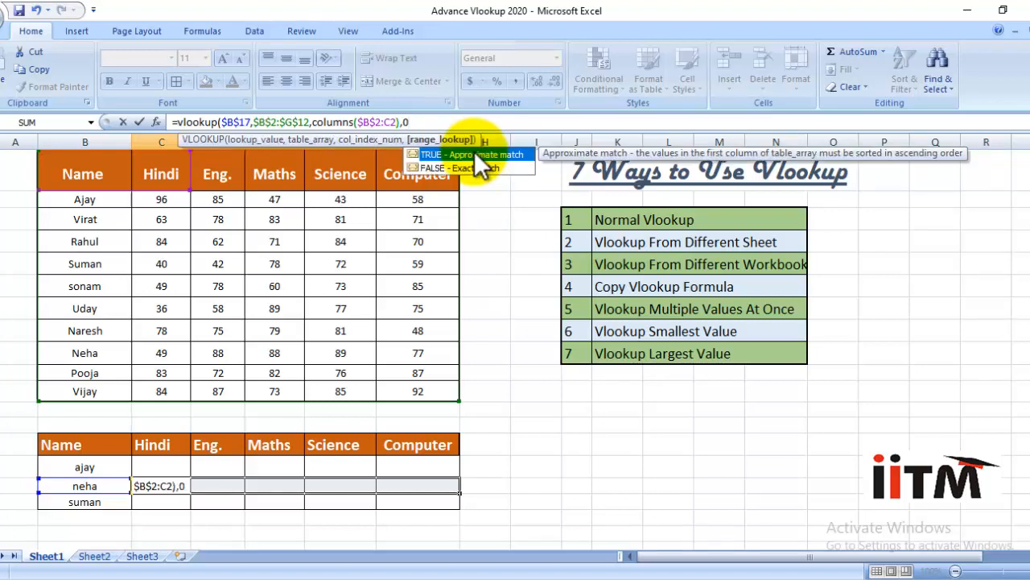
pyautogui.write(')')
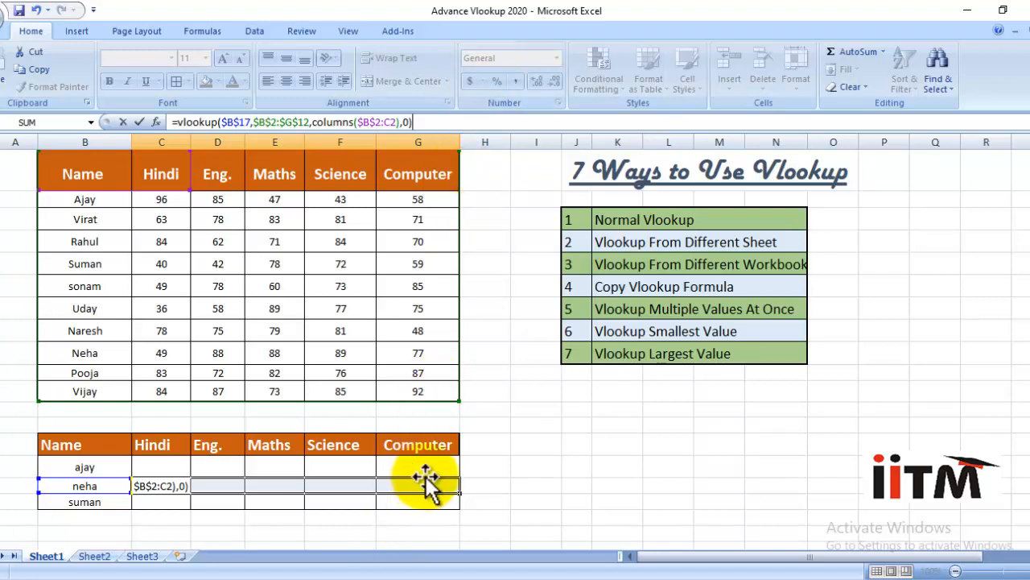
pyautogui.hotkey('ctrl', 'Return')
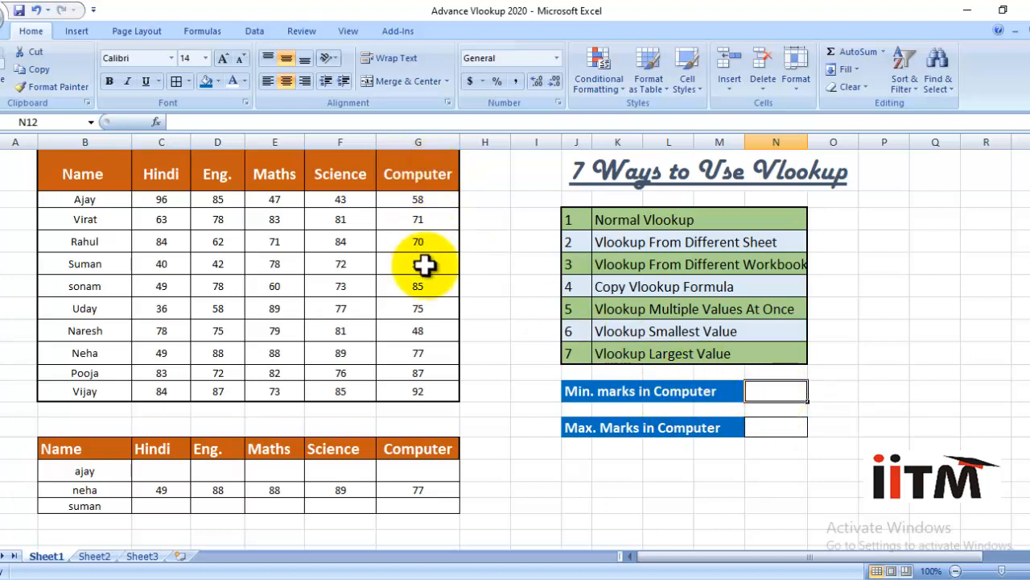
# - Start a VLOOKUP formula in N12, beside Min. marks in Computer, with MIN(G3:G12) as its lookup value
pyautogui.click(779, 392)
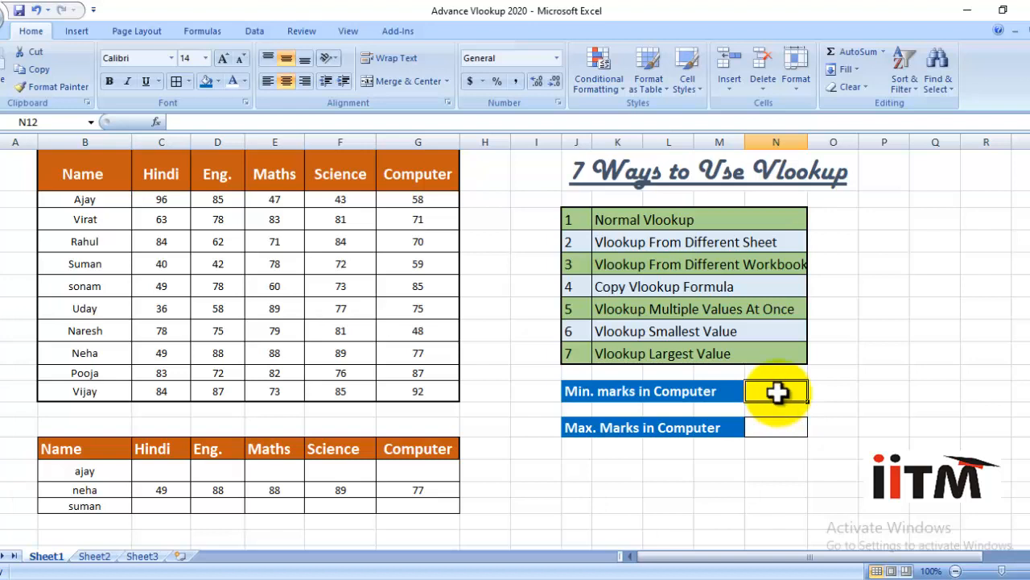
pyautogui.click(778, 392)
pyautogui.click(779, 393)
pyautogui.write('=VLOOKUP')
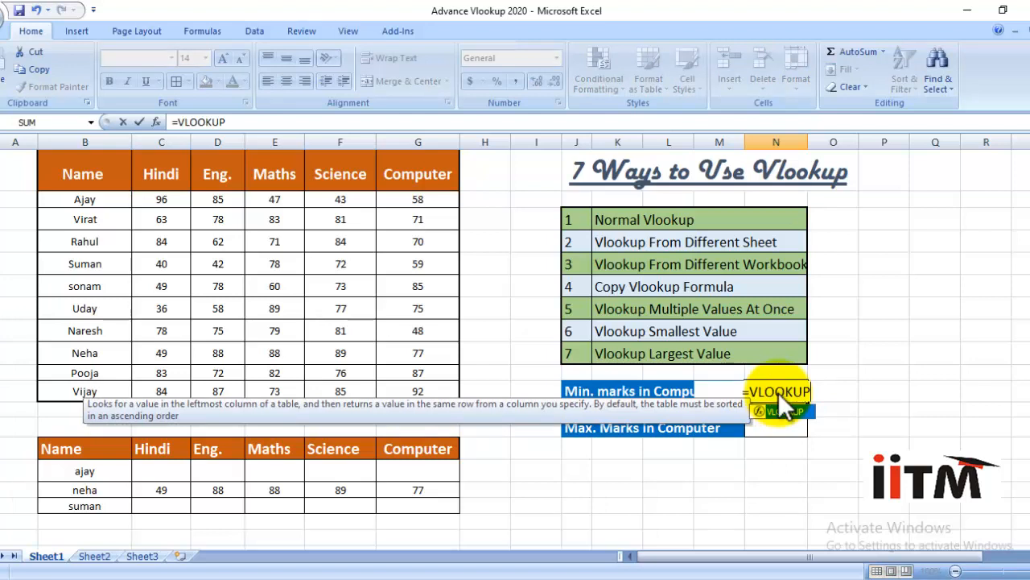
pyautogui.doubleClick(781, 411)
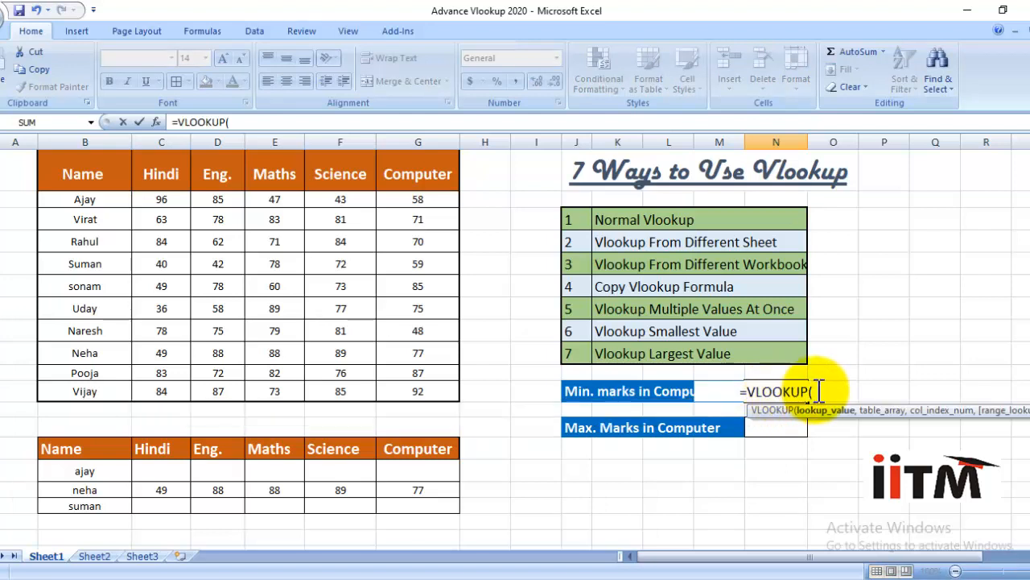
pyautogui.write('MIN')
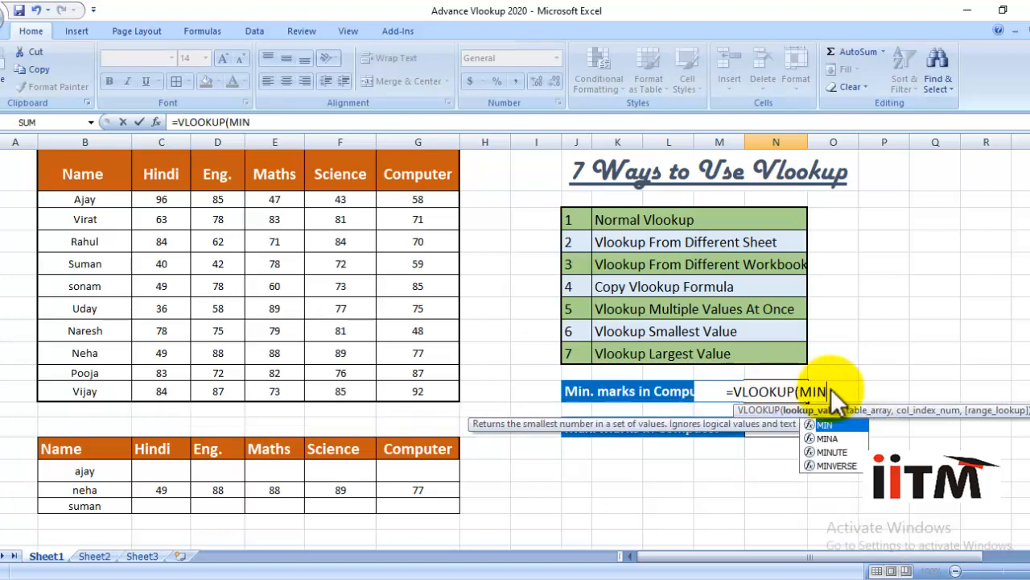
pyautogui.write('(')
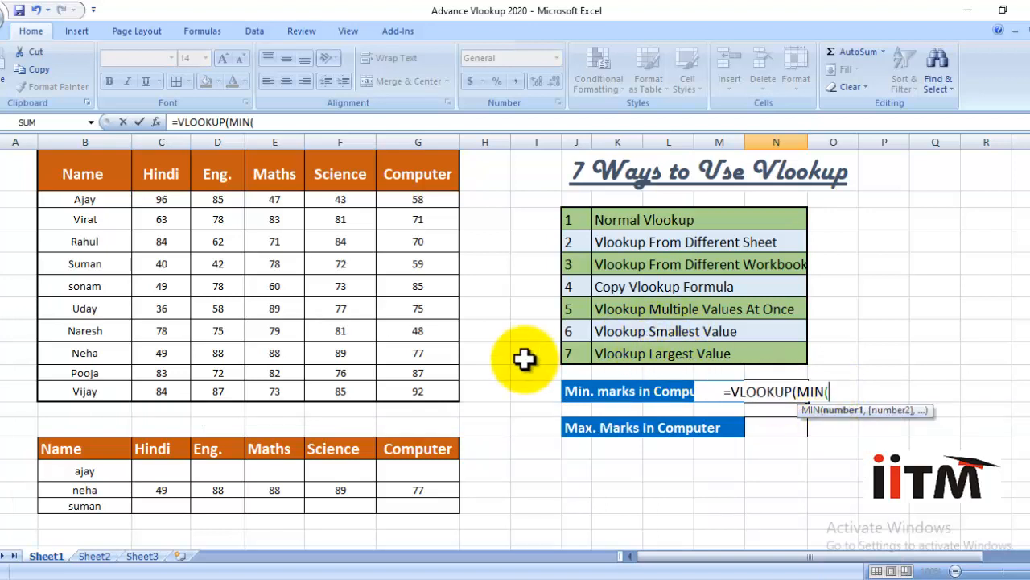
pyautogui.click(424, 198)
pyautogui.moveTo(424, 203); pyautogui.dragTo(438, 400)
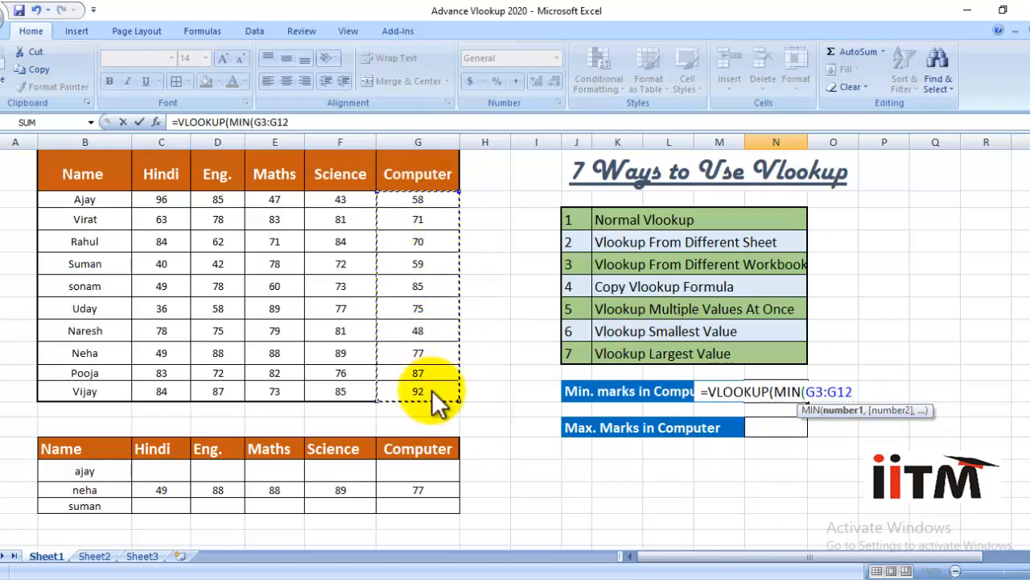
pyautogui.write(')')
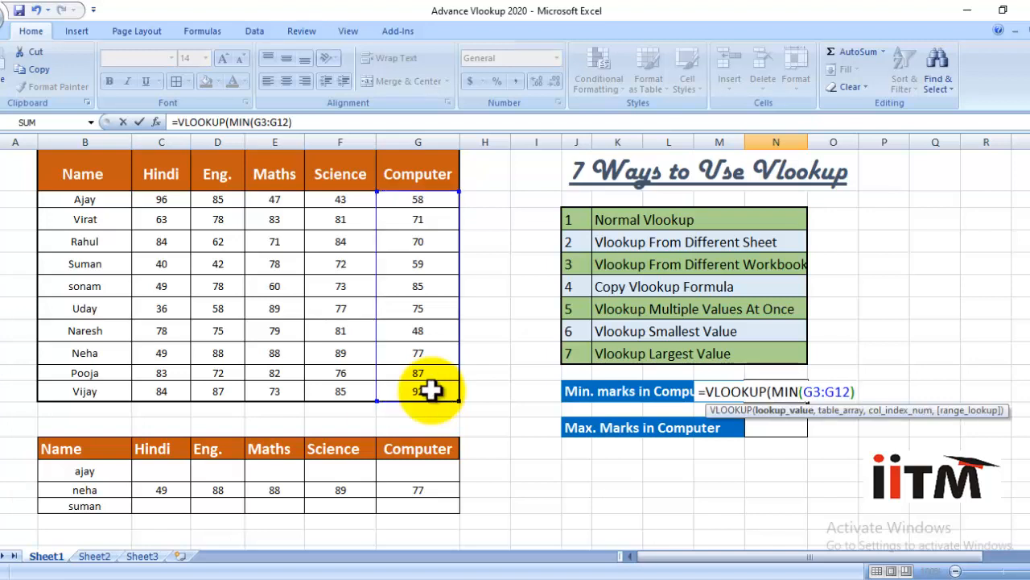
pyautogui.write(',')
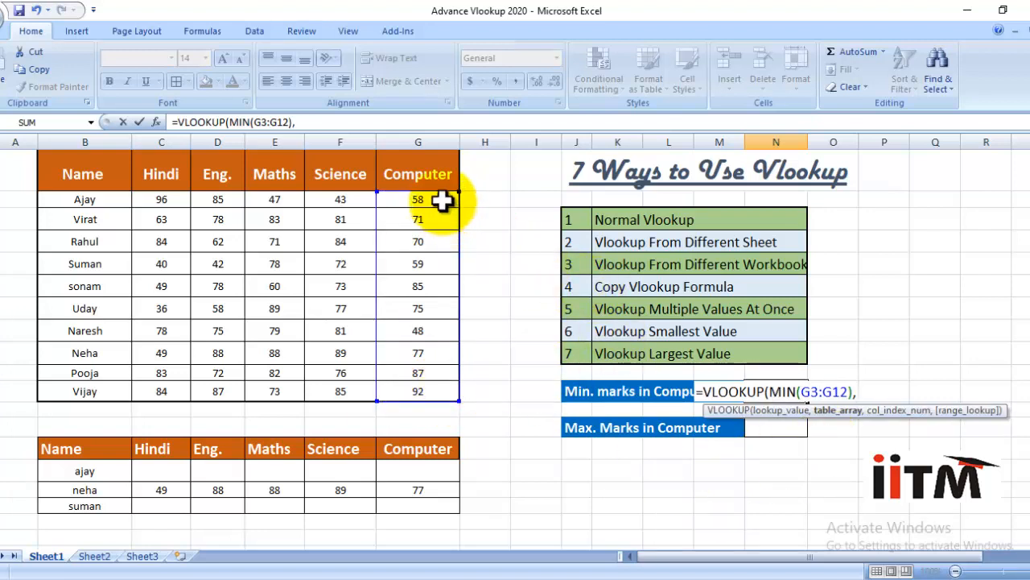
# - Complete the N12 VLOOKUP with table array G3:G12, column index 1 and range lookup 0, and enter it
pyautogui.moveTo(449, 203); pyautogui.dragTo(425, 395)
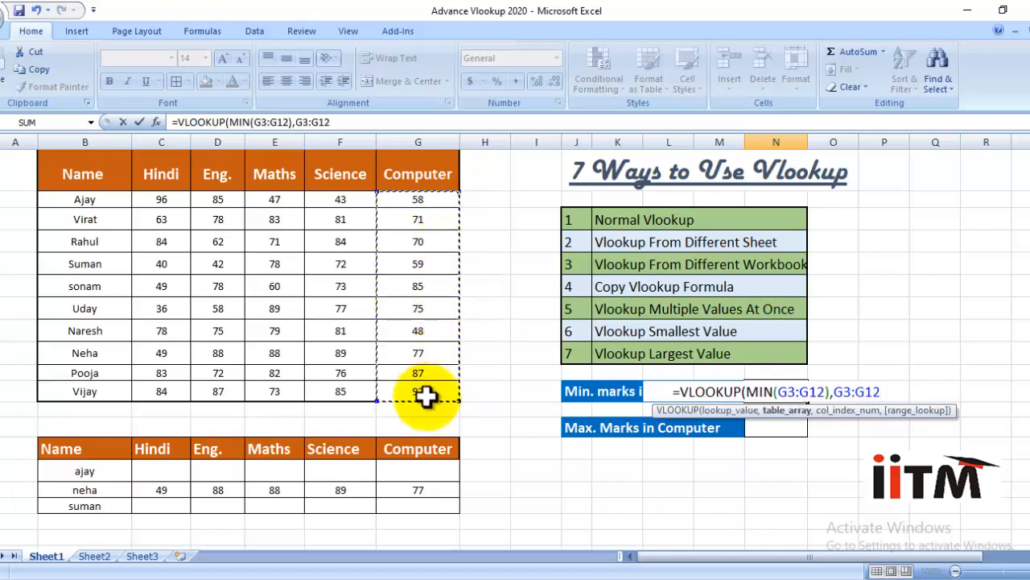
pyautogui.press('F8')
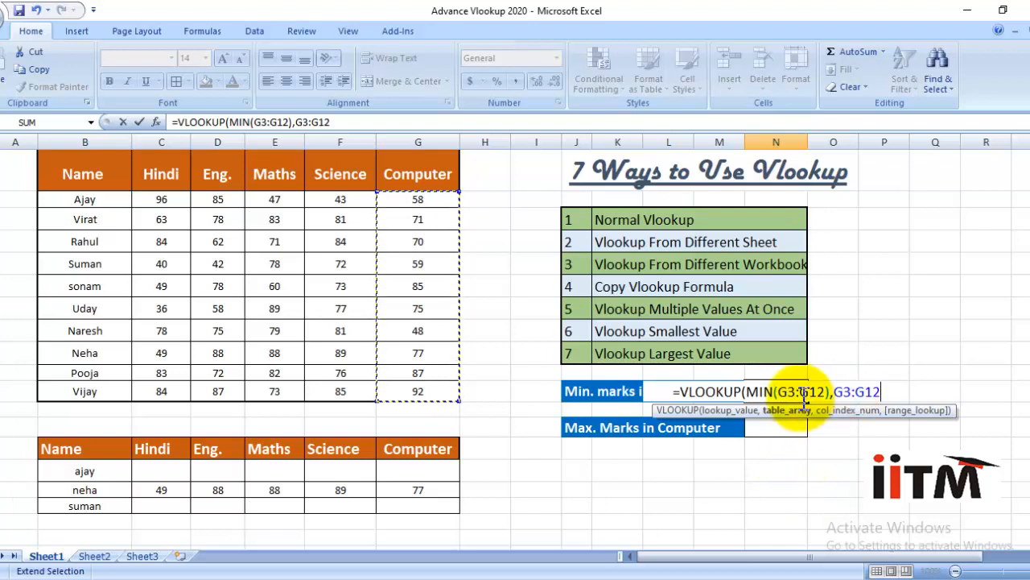
pyautogui.write(',')
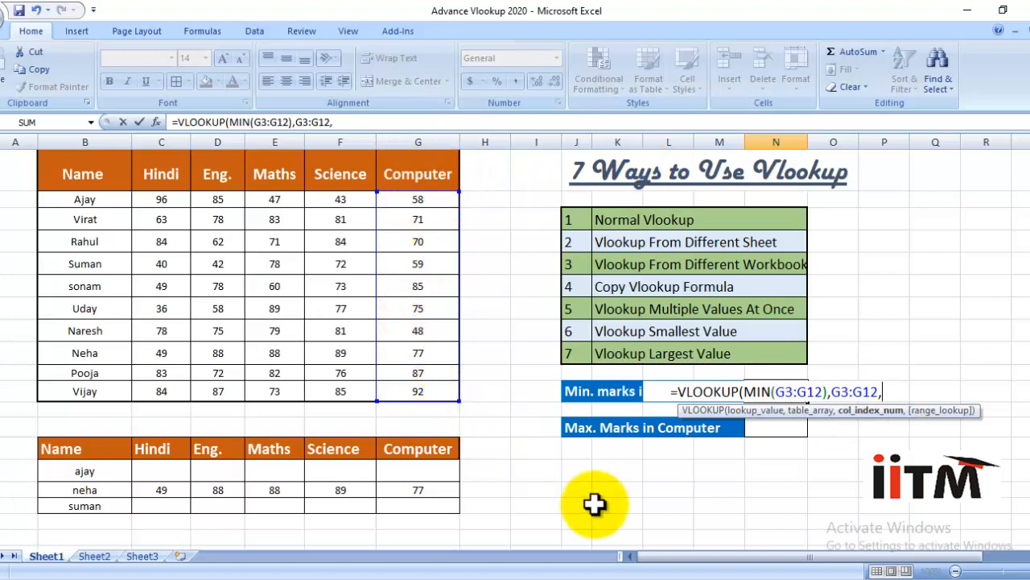
pyautogui.write('1')
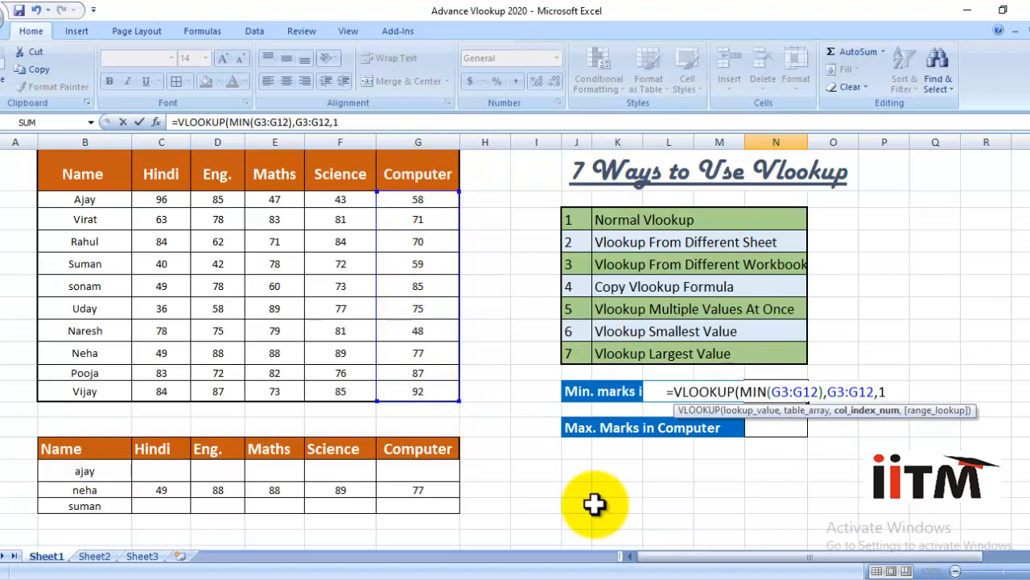
pyautogui.write(',')
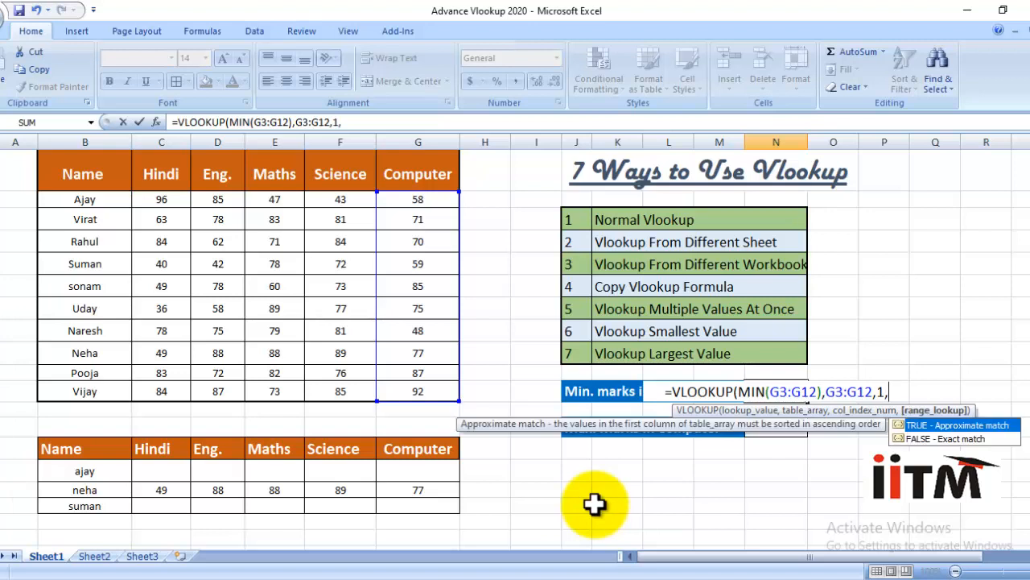
pyautogui.write('0)')
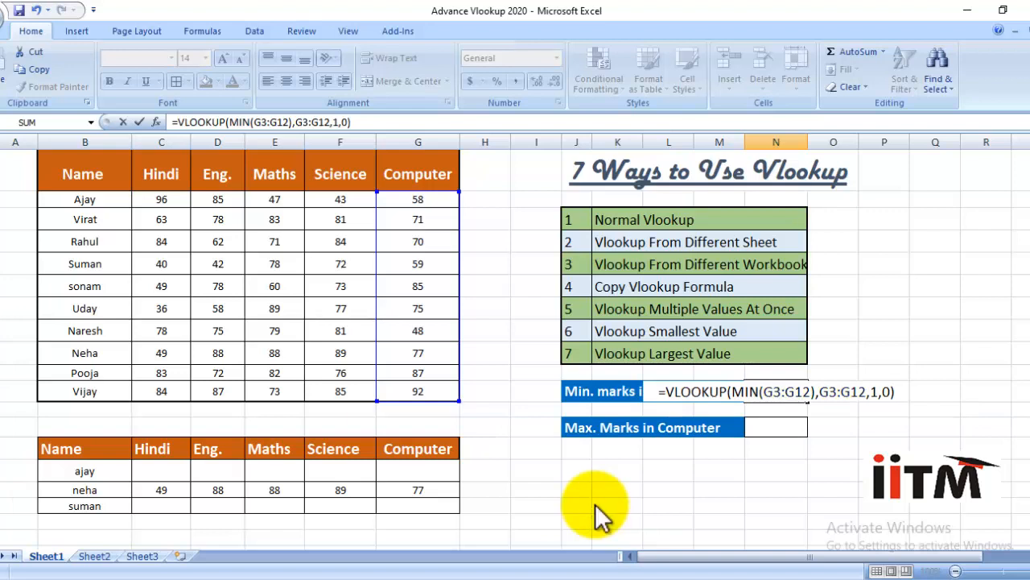
pyautogui.press('Return')
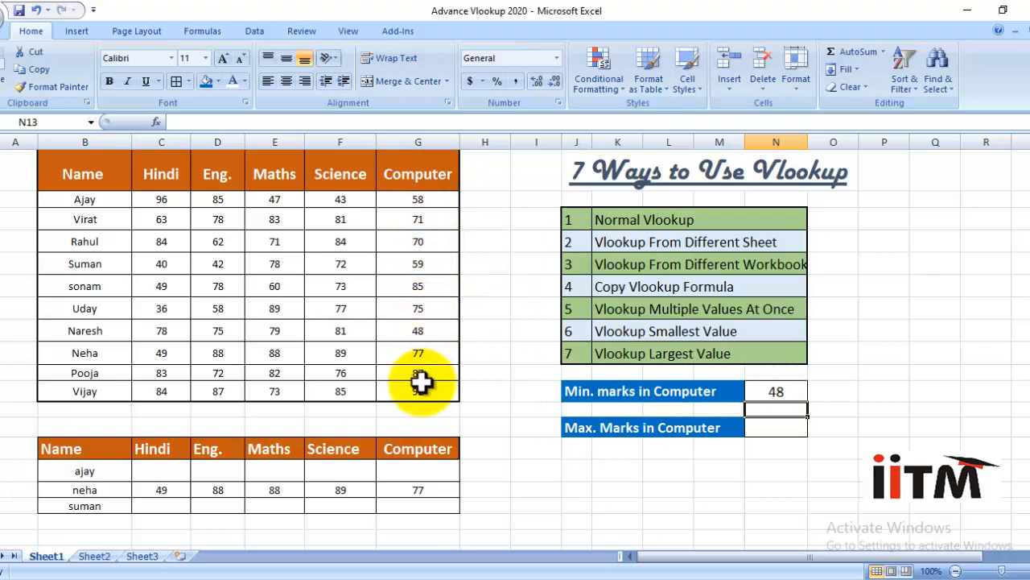
# - Start a VLOOKUP formula in N14, beside Max. Marks in Computer, with MAX(G3:G12) as its lookup value
pyautogui.click(789, 431)
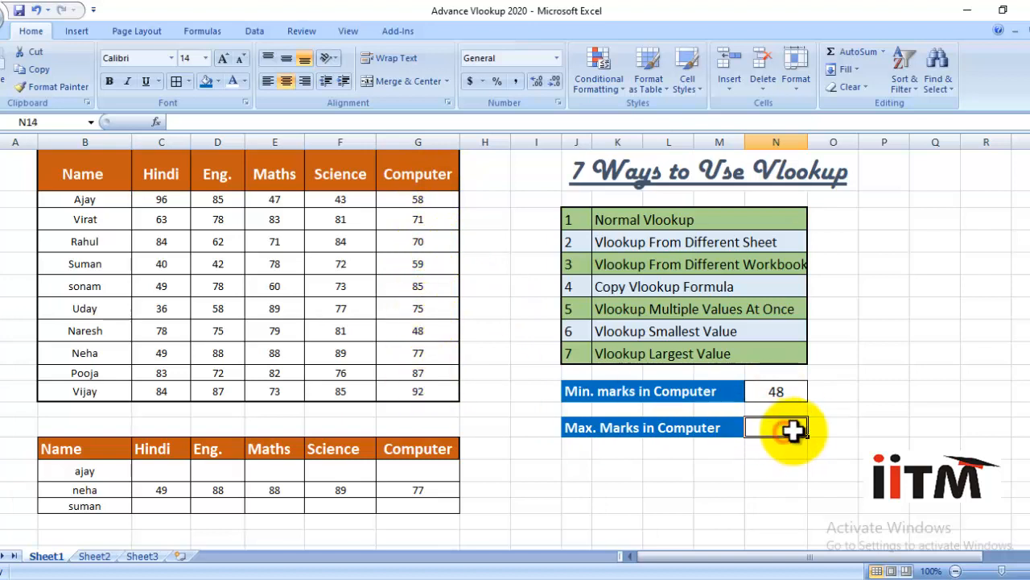
pyautogui.write('=')
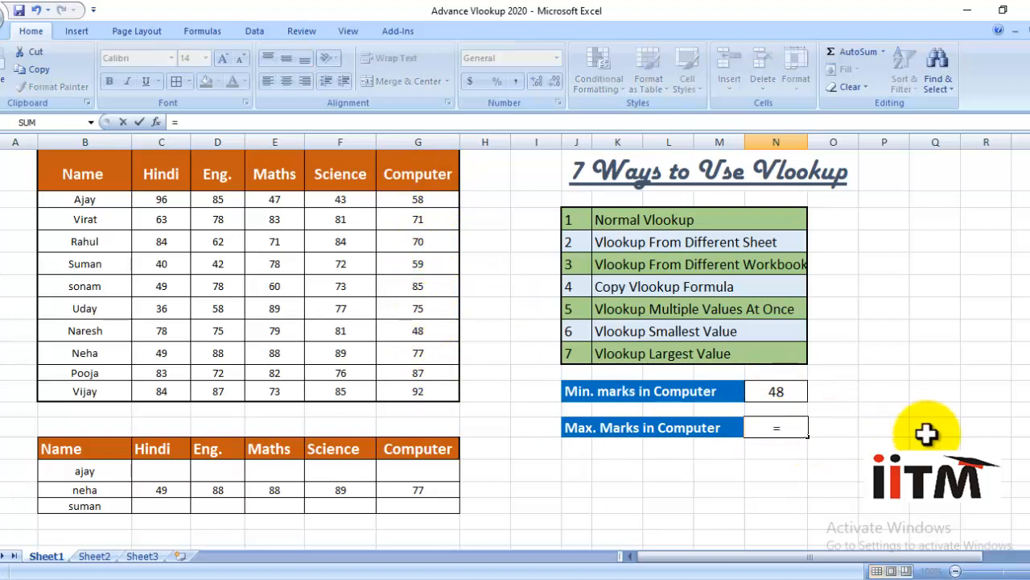
pyautogui.write('VLOO')
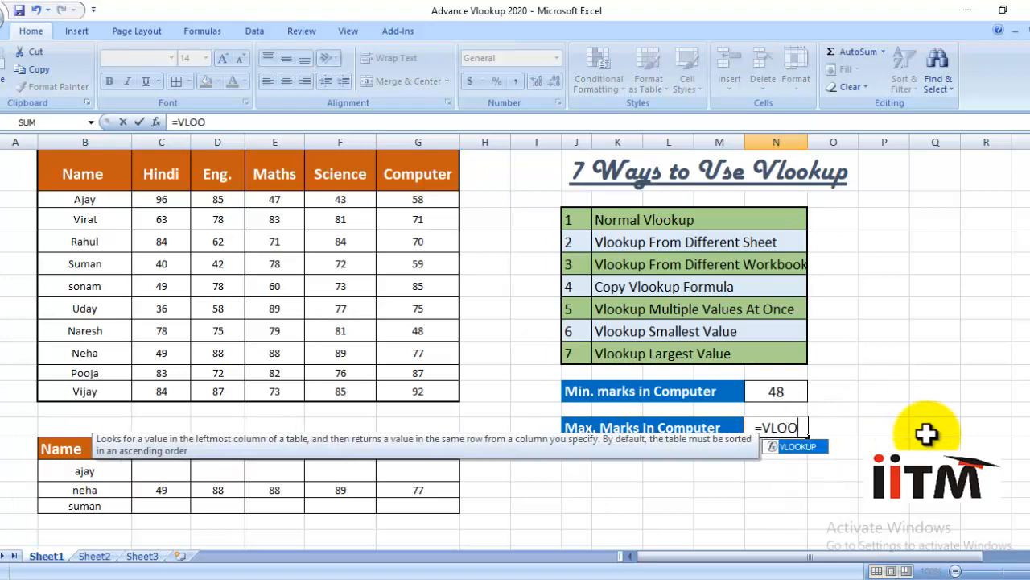
pyautogui.write('K')
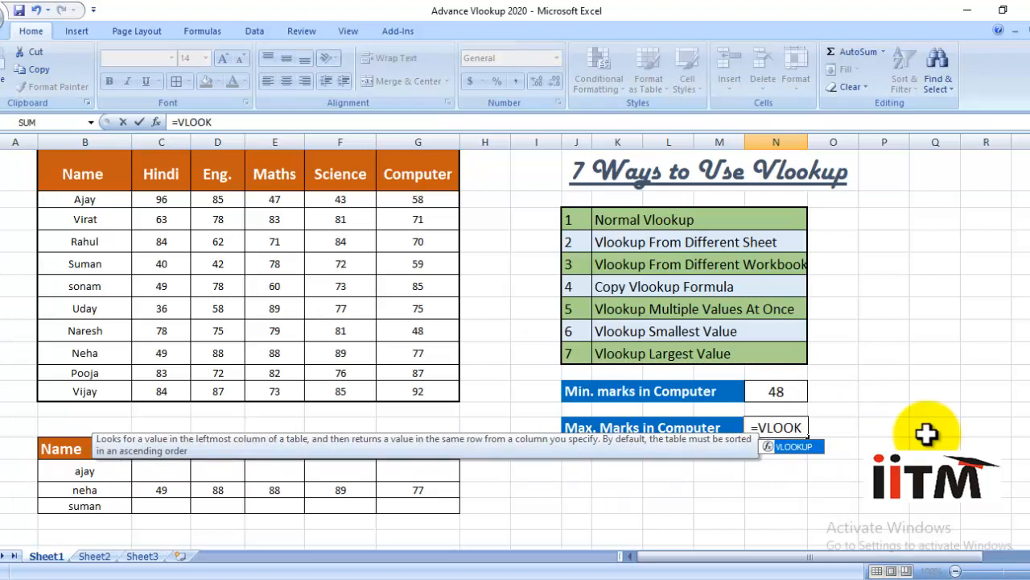
pyautogui.write('UP')
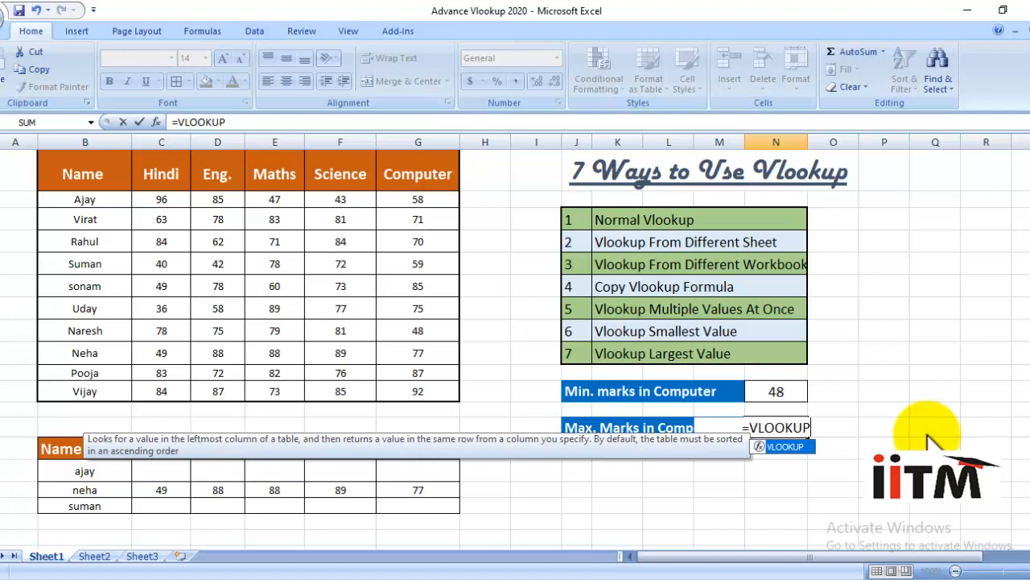
pyautogui.write('(')
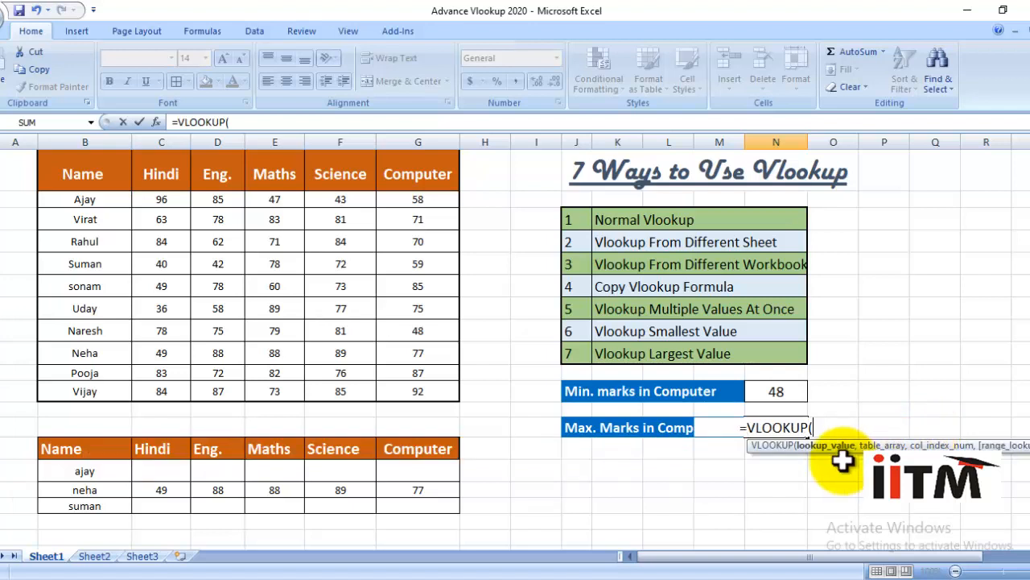
pyautogui.write('MAX')
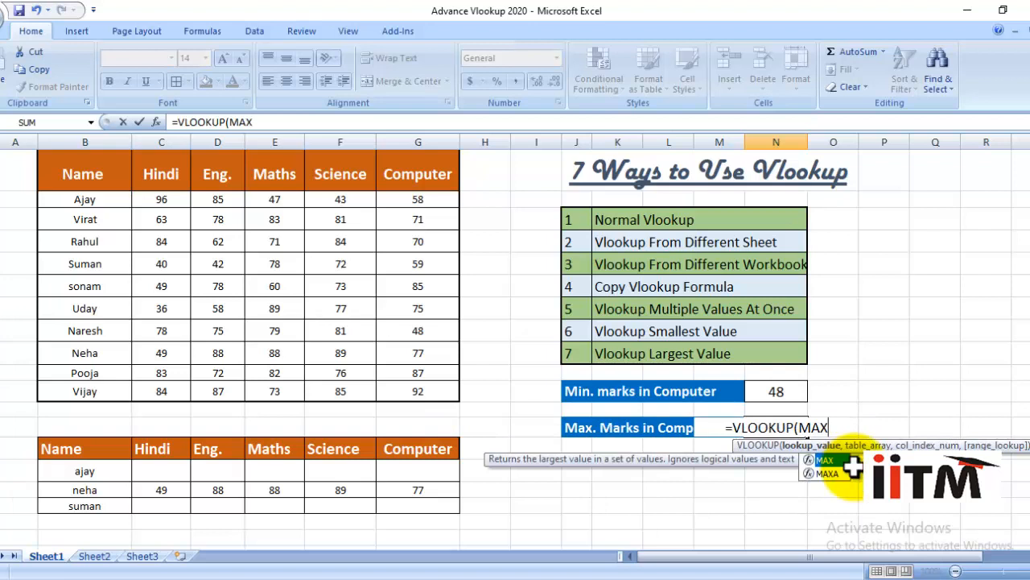
pyautogui.write('(')
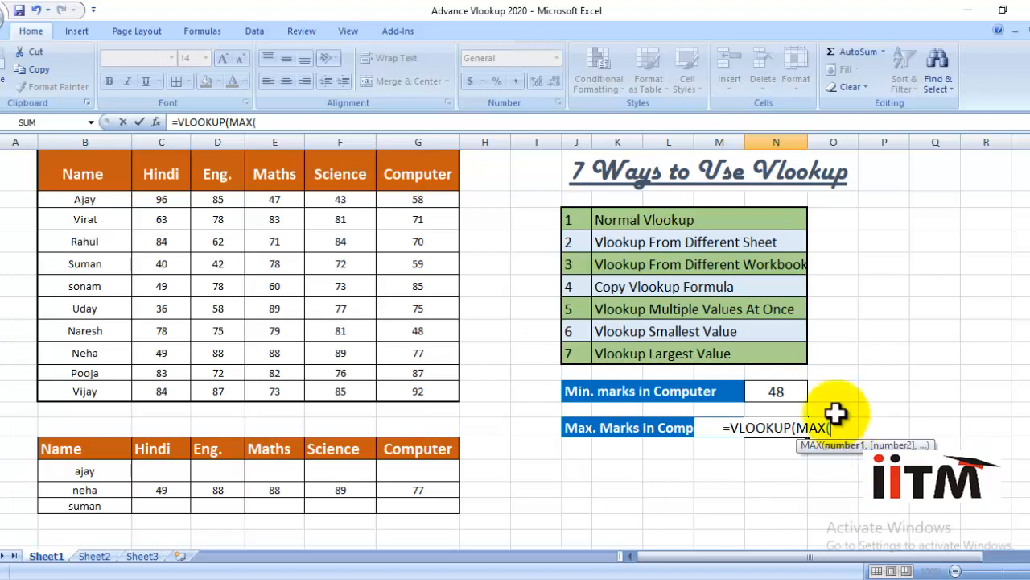
pyautogui.moveTo(425, 195); pyautogui.dragTo(437, 386)
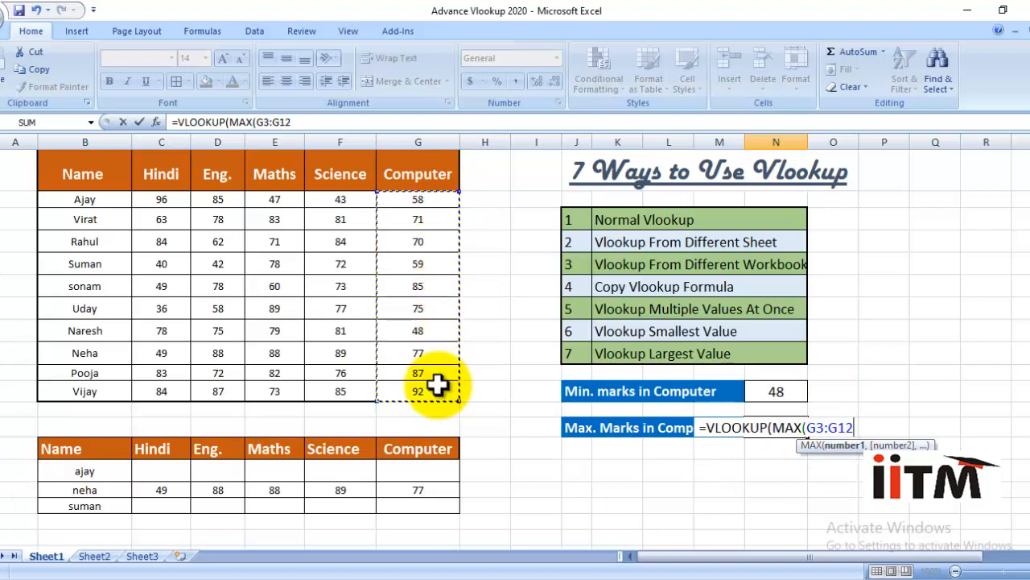
pyautogui.write('),')
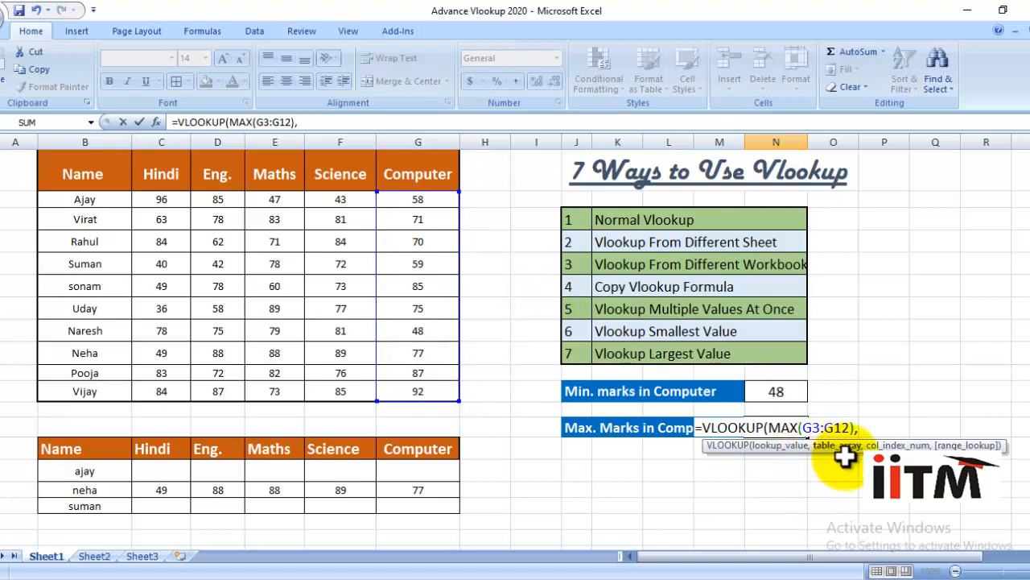
# - Complete the N14 VLOOKUP with table array G3:G12, column index 1 and range lookup 0, and enter it
pyautogui.moveTo(438, 198); pyautogui.dragTo(437, 393)
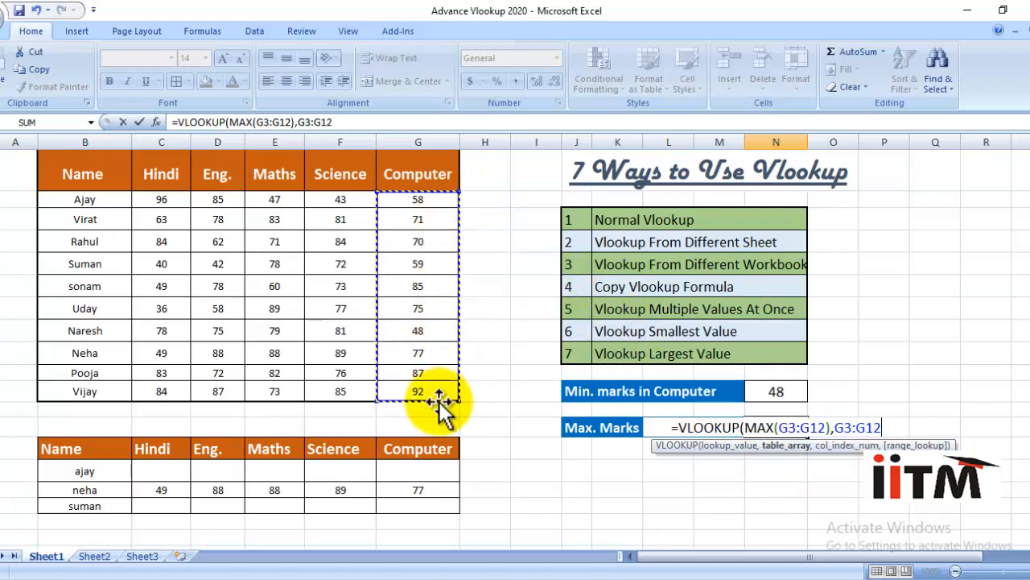
pyautogui.write(',')
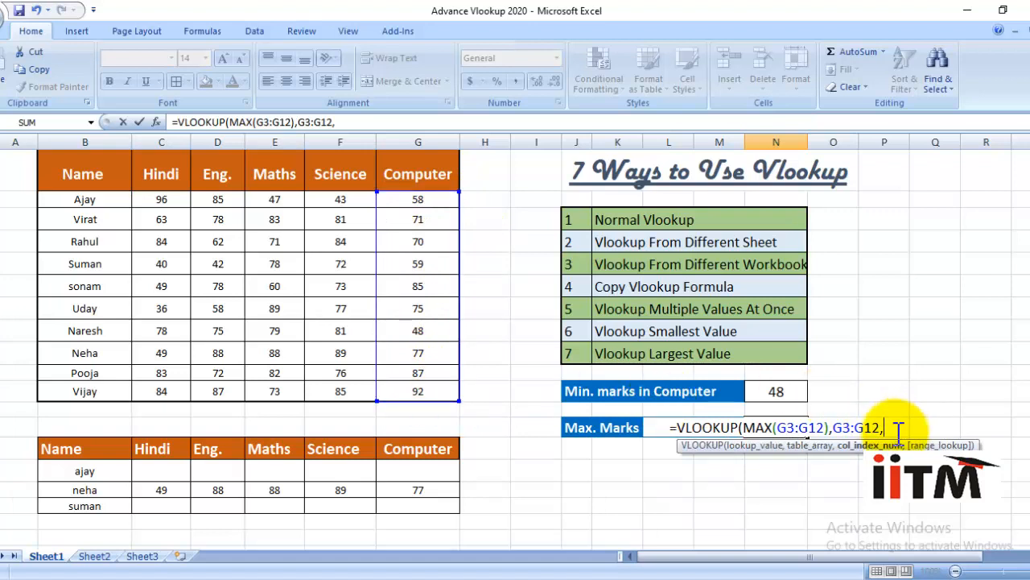
pyautogui.write('1')
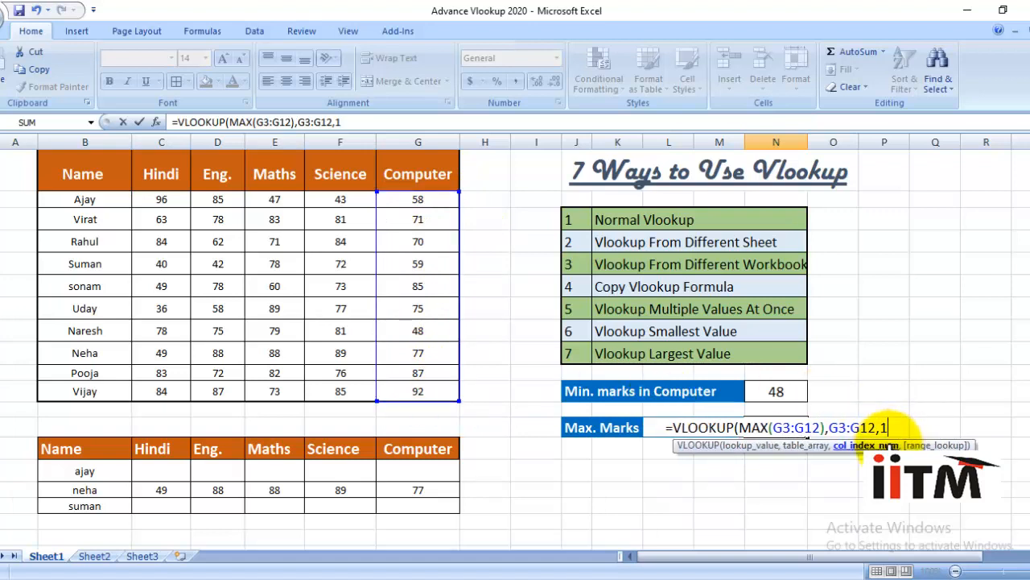
pyautogui.write(',0')
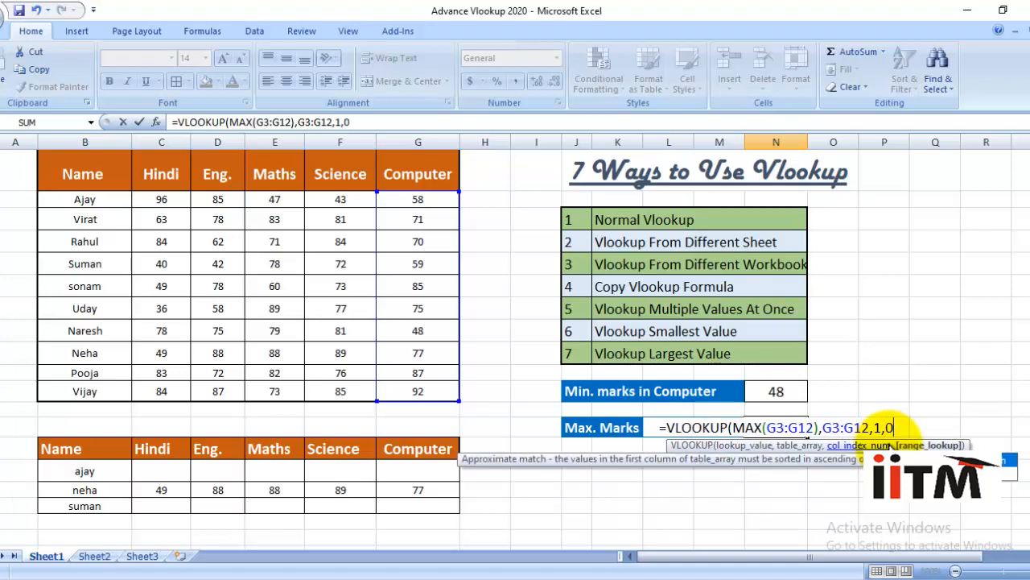
pyautogui.write(')')
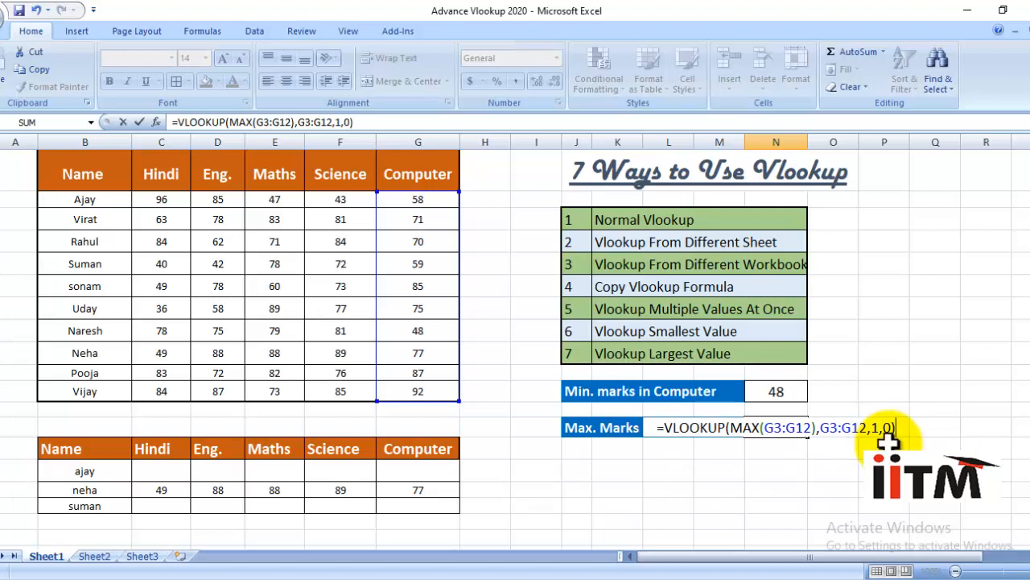
pyautogui.press('Return')
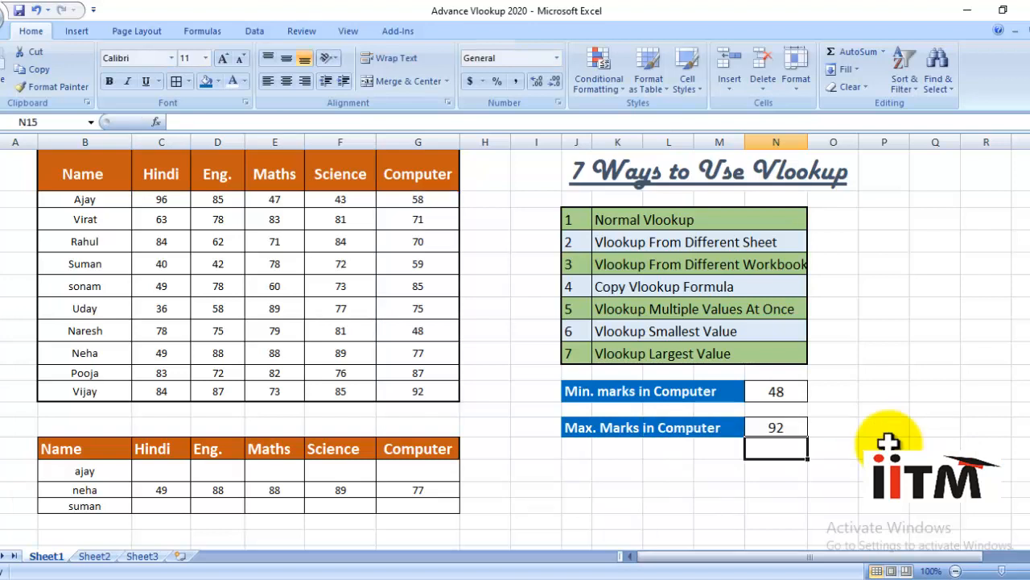